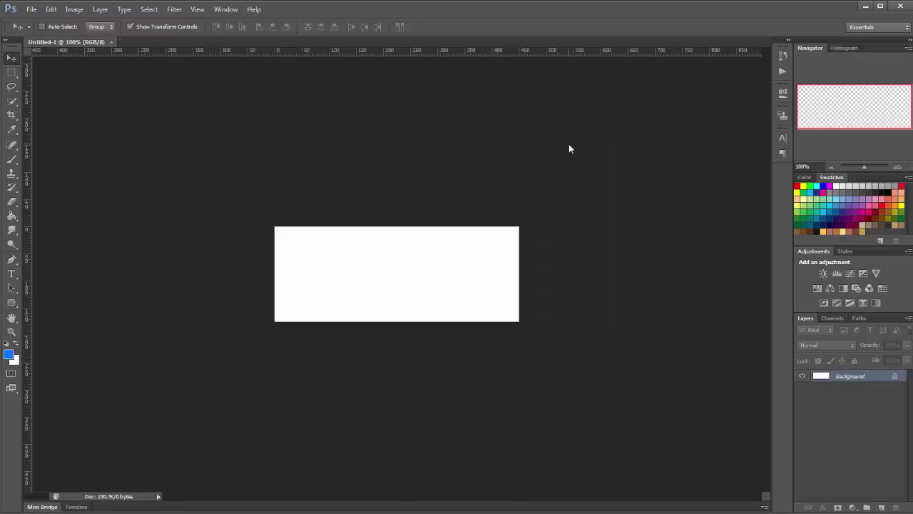
# Open the recent snow leopard wallpaper image and bring it into the Untitled-1 banner document as a layer.
pyautogui.click(31, 9)
pyautogui.moveTo(68, 84)
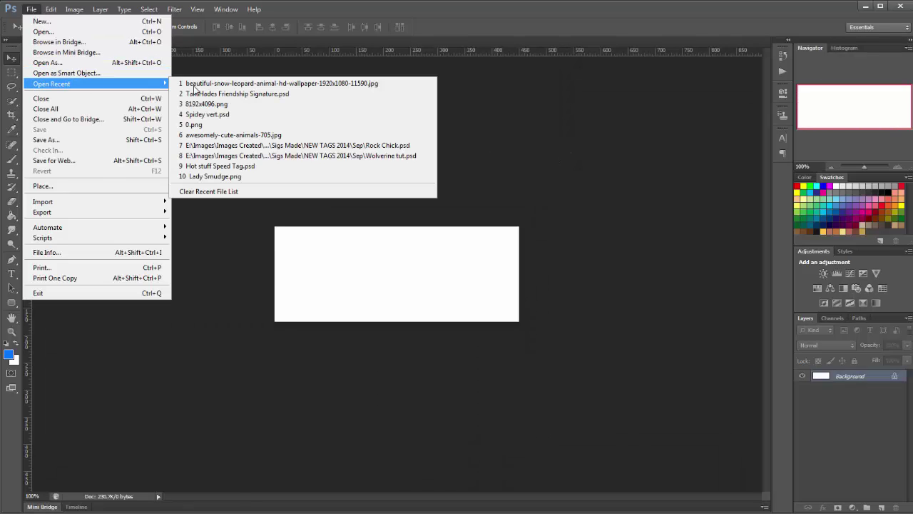
pyautogui.click(281, 83)
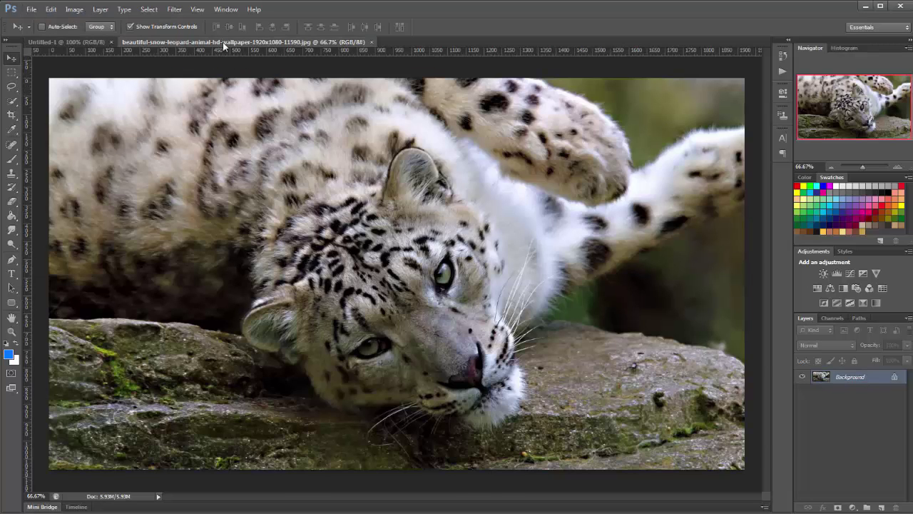
pyautogui.moveTo(223, 43); pyautogui.dragTo(670, 81)
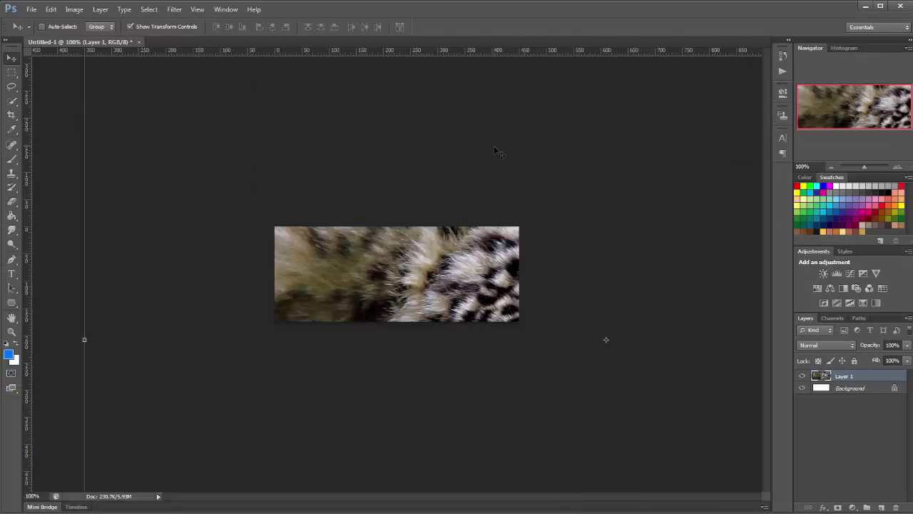
# Duplicate the leopard layer and scale the copy to about 25%, positioned so the leopard's face fills the middle of the banner.
pyautogui.hotkey('ctrl', 'j')
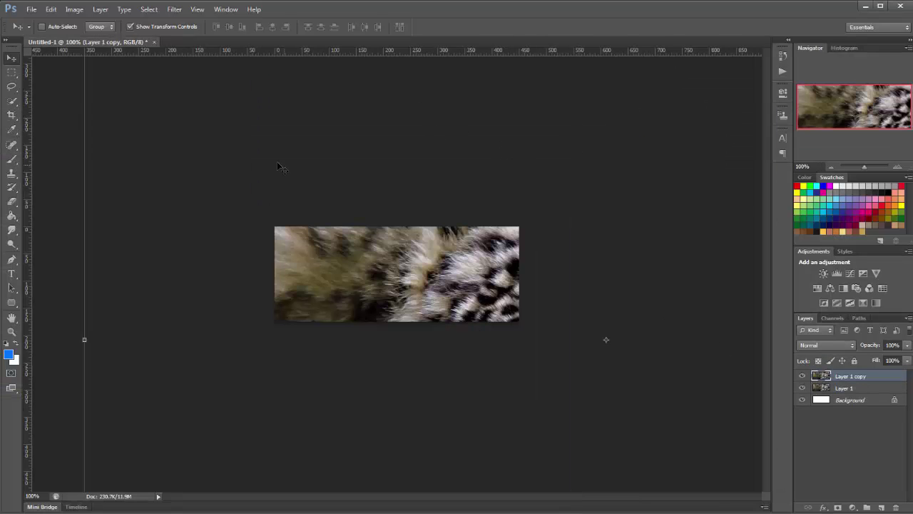
pyautogui.hotkey('ctrl', '0')
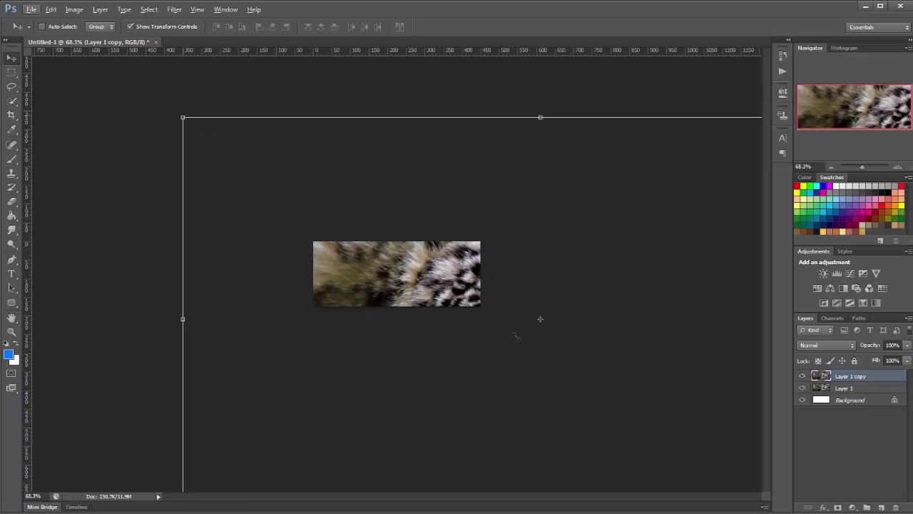
pyautogui.moveTo(182, 117); pyautogui.dragTo(597, 352)
pyautogui.moveTo(661, 383); pyautogui.dragTo(296, 200)
pyautogui.hotkey('ctrl', '0')
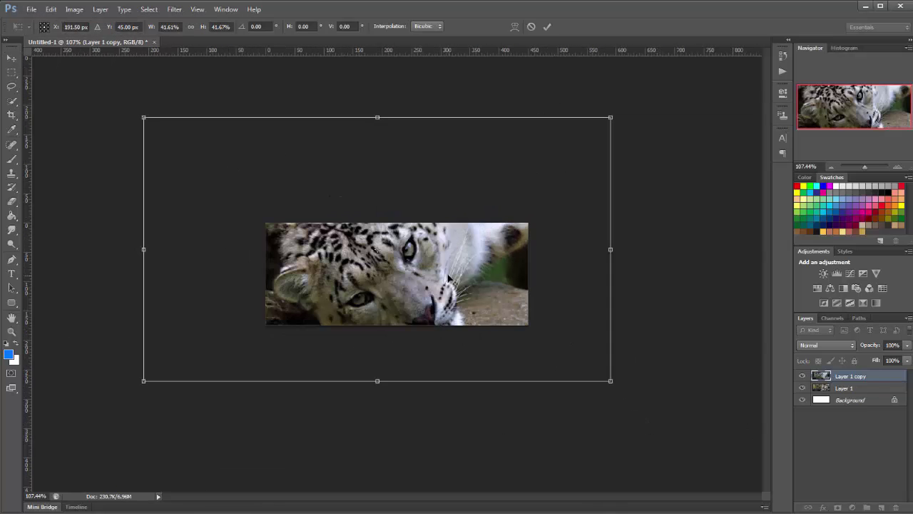
pyautogui.hotkey('ctrl', '+')
pyautogui.moveTo(96, 94); pyautogui.dragTo(217, 186)
pyautogui.moveTo(349, 244); pyautogui.dragTo(324, 256)
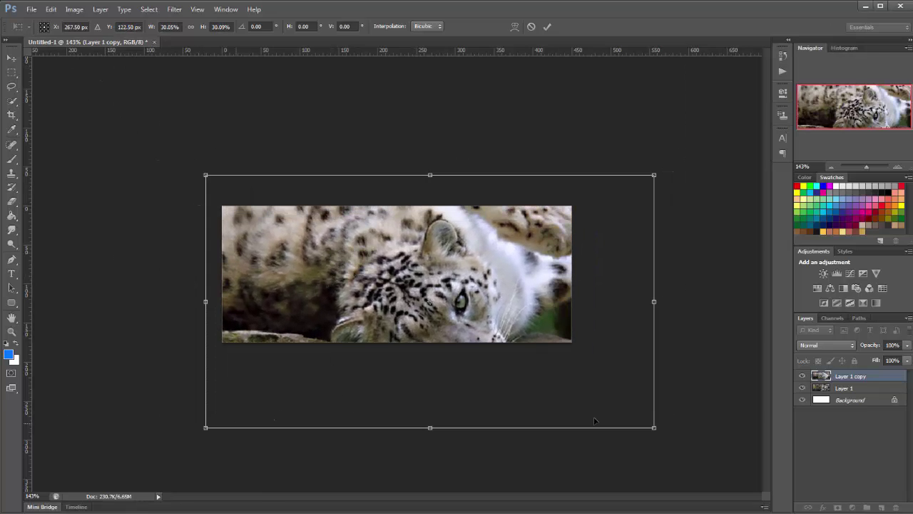
pyautogui.moveTo(654, 428); pyautogui.dragTo(577, 382)
pyautogui.moveTo(528, 343); pyautogui.dragTo(540, 335)
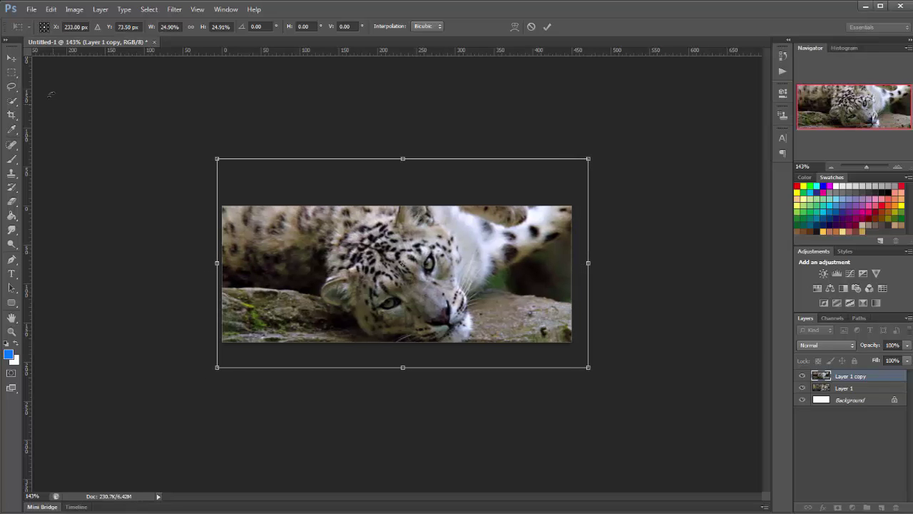
pyautogui.click(11, 58)
pyautogui.click(404, 211)
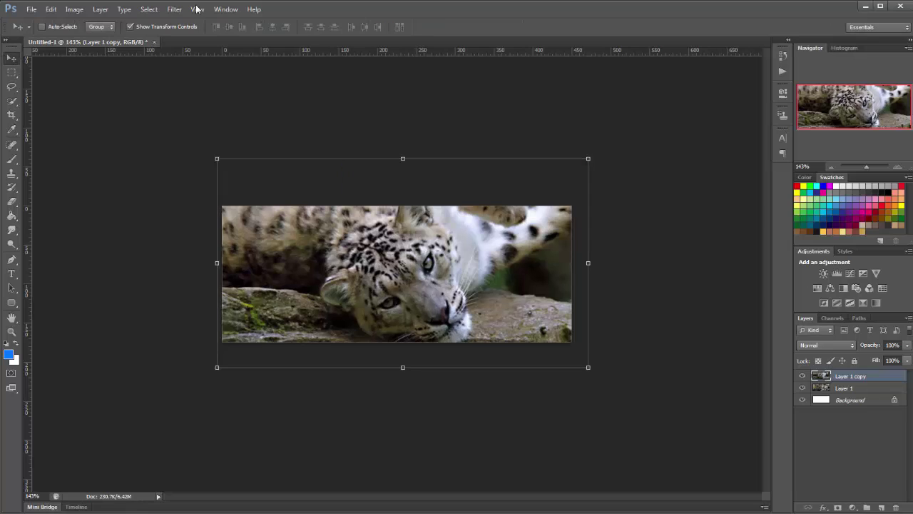
# Show the banner at 100% and turn off the transform controls.
pyautogui.click(198, 9)
pyautogui.click(224, 118)
pyautogui.click(178, 28)
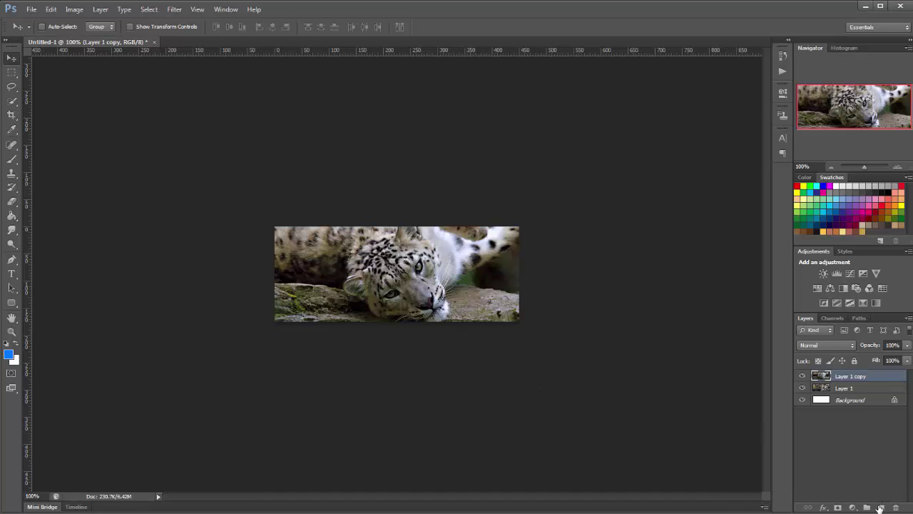
# Dab light blue over both leopard eyes on a new layer with a size 20 brush, and set its blend mode to Overlay.
pyautogui.click(881, 507)
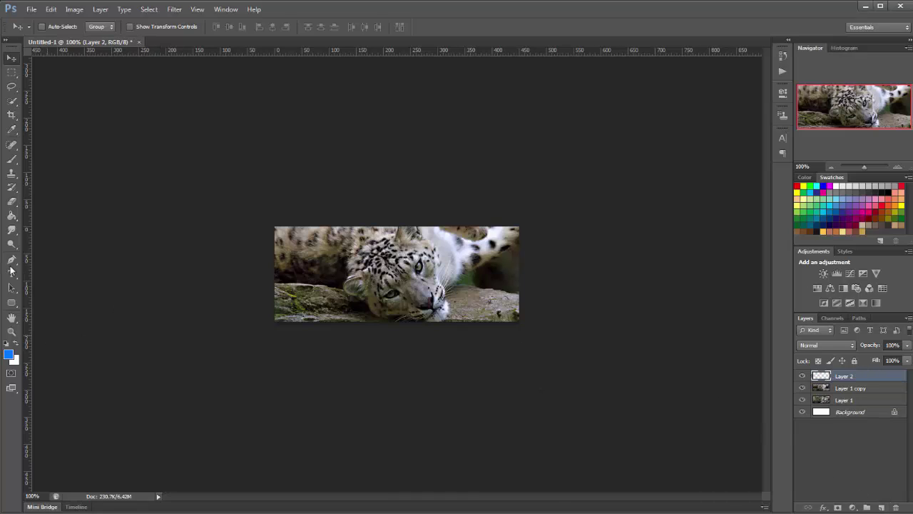
pyautogui.click(11, 158)
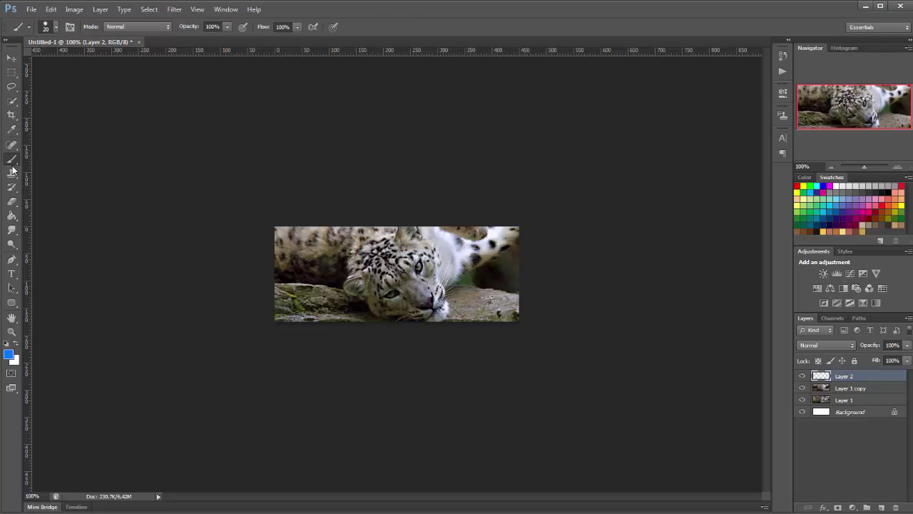
pyautogui.scroll(5, 439, 172)
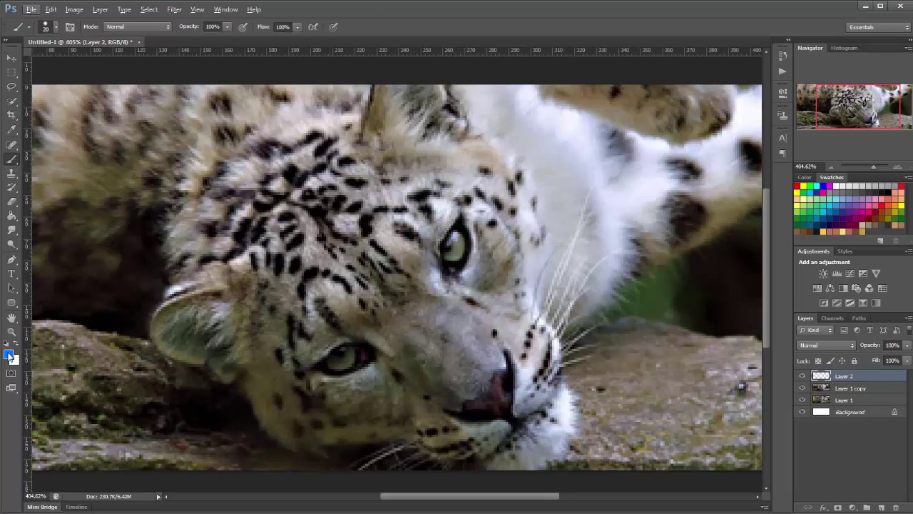
pyautogui.click(8, 355)
pyautogui.moveTo(700, 132); pyautogui.dragTo(679, 129)
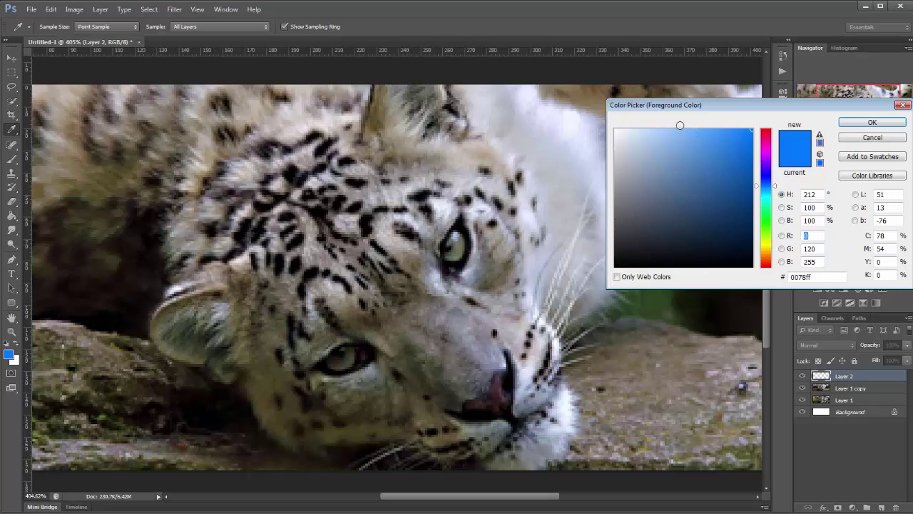
pyautogui.click(871, 122)
pyautogui.click(453, 246)
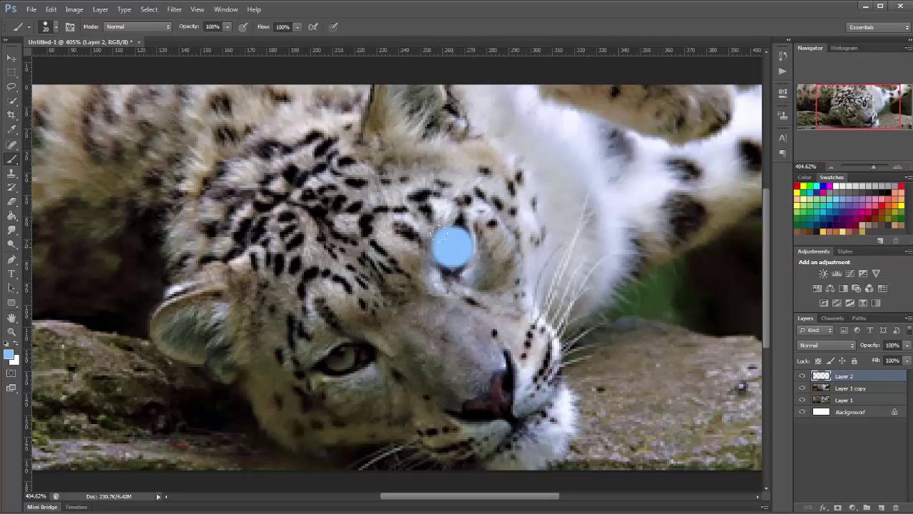
pyautogui.click(341, 354)
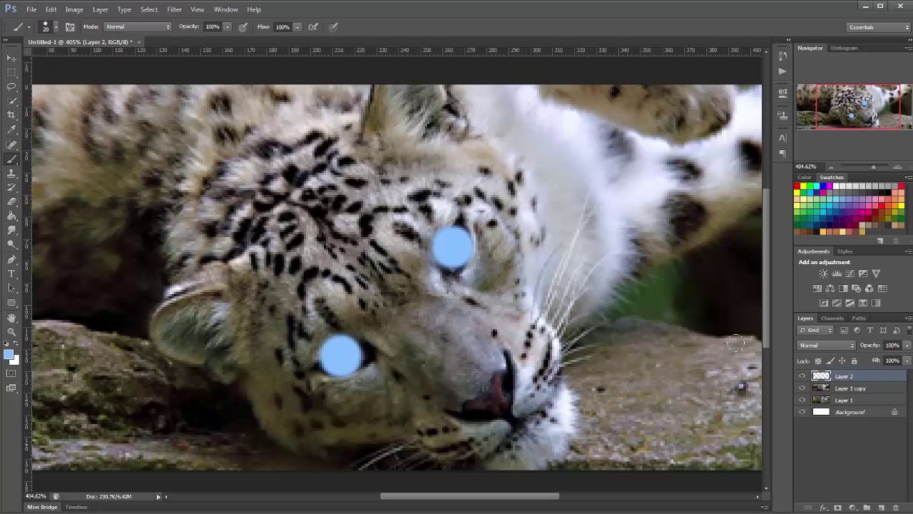
pyautogui.click(820, 347)
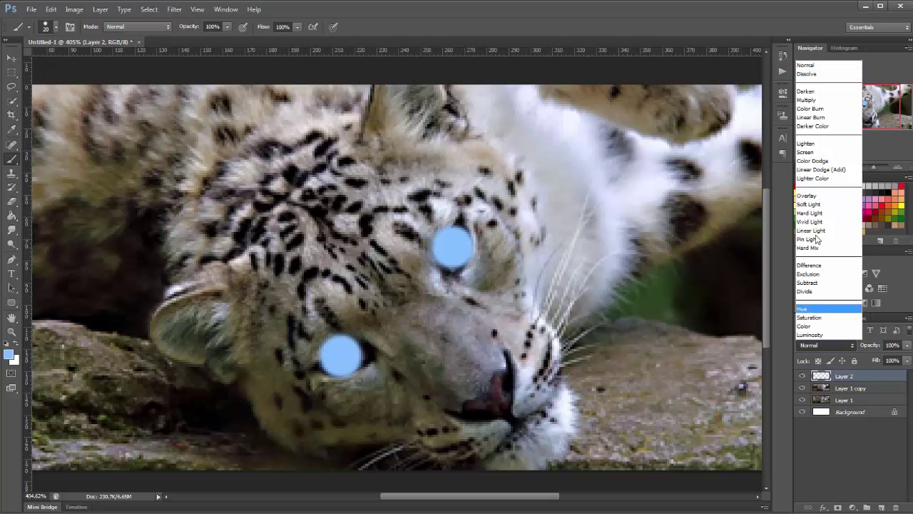
pyautogui.click(811, 196)
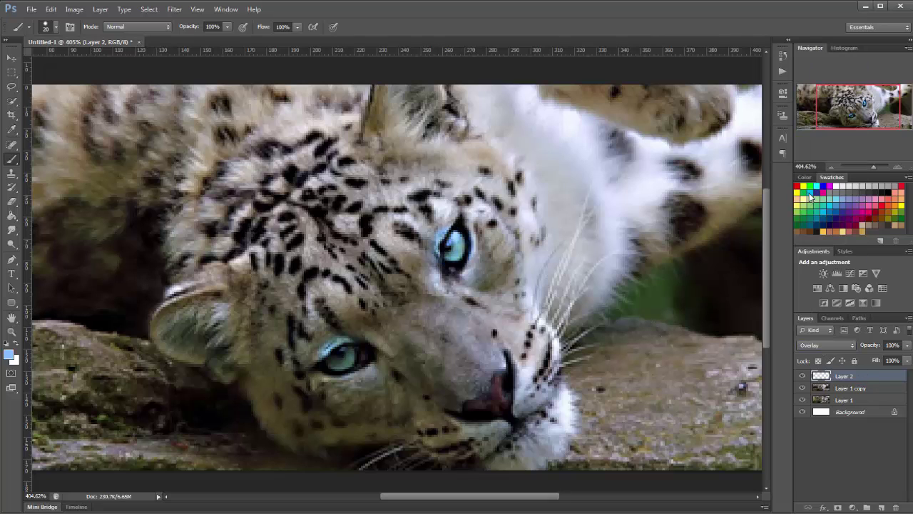
# Add a mask to the light blue Overlay layer and paint black around both eyes to remove the color spill.
pyautogui.click(838, 507)
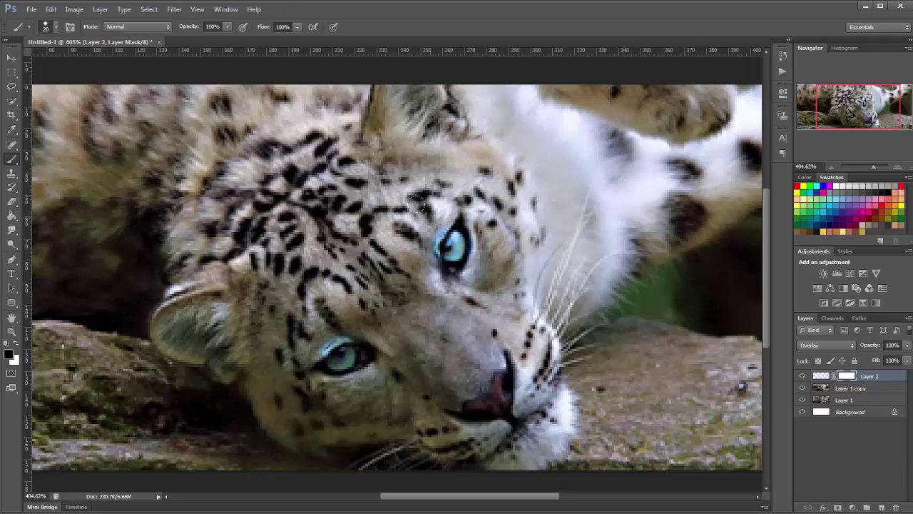
pyautogui.moveTo(418, 201)
pyautogui.mouseDown()
pyautogui.moveTo(404, 238)
pyautogui.moveTo(410, 264)
pyautogui.mouseUp()
pyautogui.moveTo(476, 242)
pyautogui.mouseDown()
pyautogui.moveTo(462, 207)
pyautogui.moveTo(444, 207)
pyautogui.mouseUp()
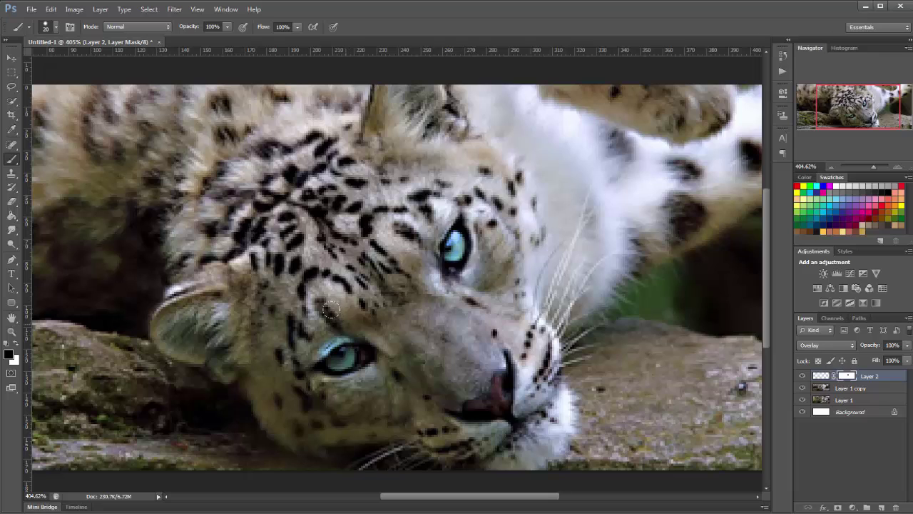
pyautogui.moveTo(329, 309)
pyautogui.mouseDown()
pyautogui.moveTo(296, 331)
pyautogui.moveTo(366, 345)
pyautogui.moveTo(348, 377)
pyautogui.mouseUp()
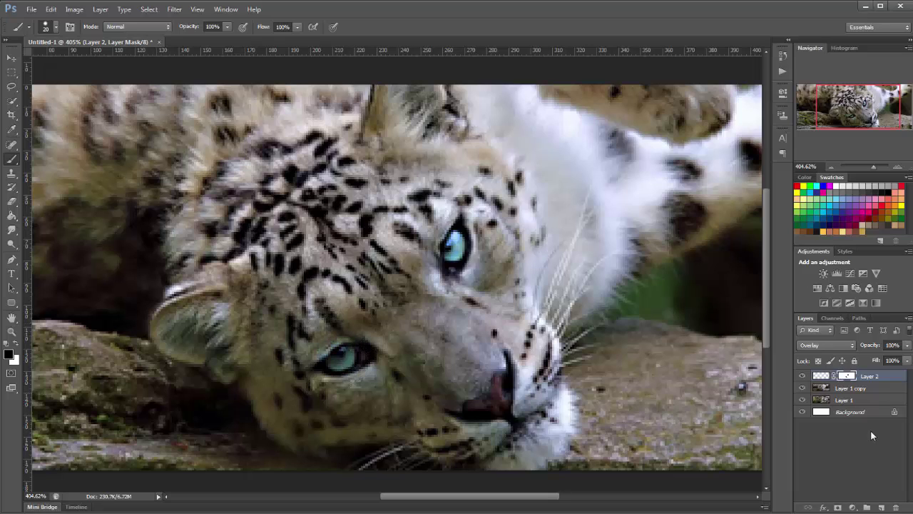
# Dab light blue over both eyes on another new layer and set its blend mode to Linear Dodge (Add).
pyautogui.click(881, 507)
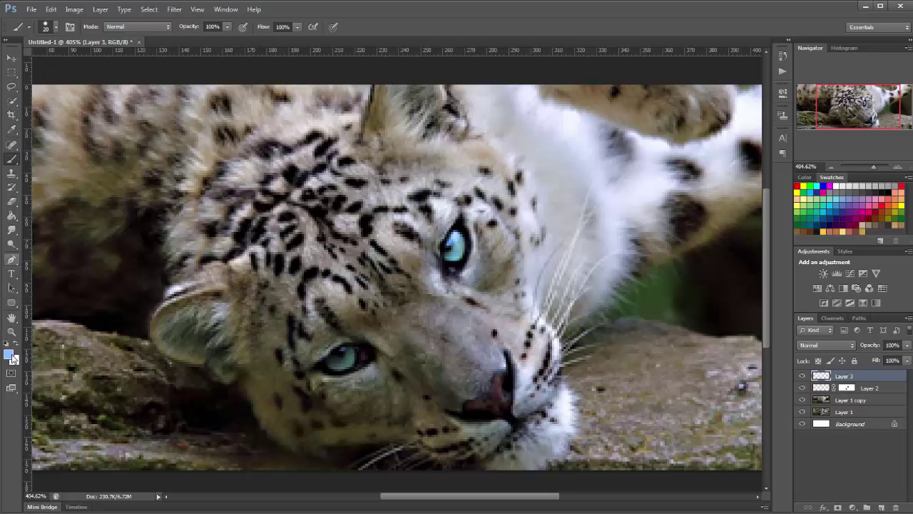
pyautogui.click(339, 357)
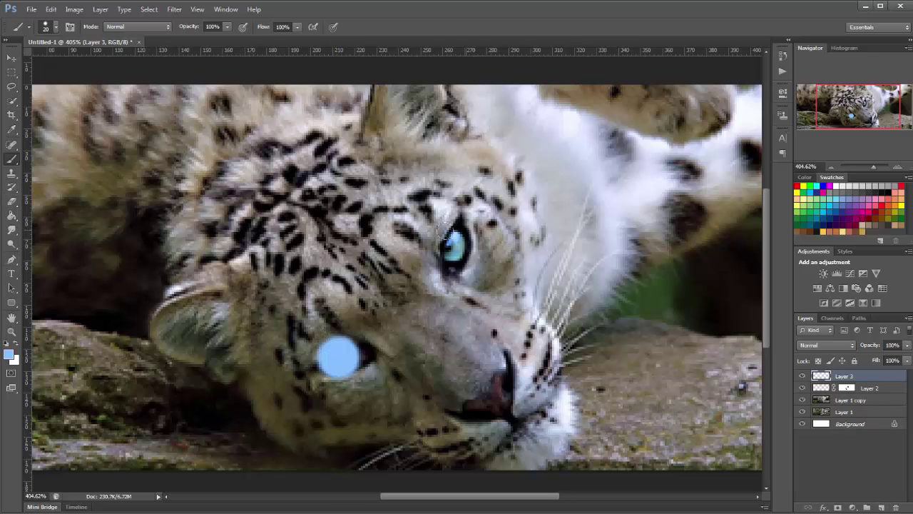
pyautogui.click(458, 243)
pyautogui.click(826, 345)
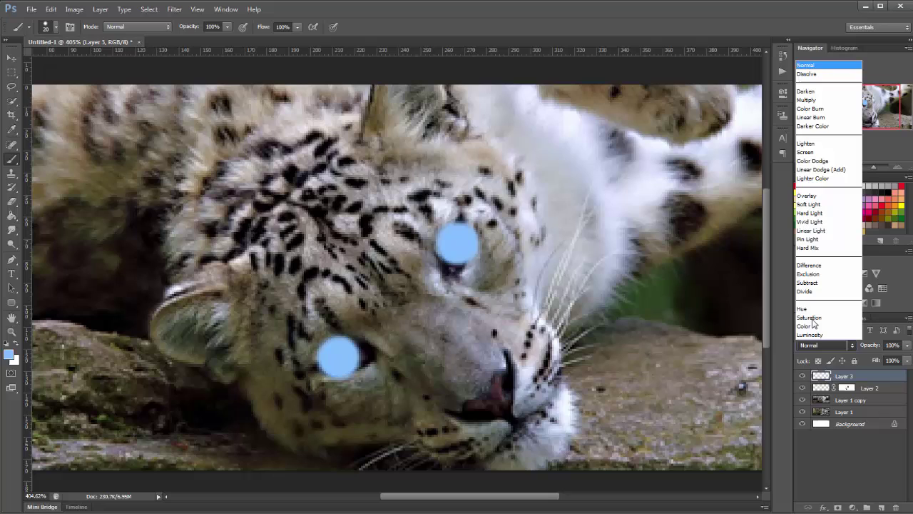
pyautogui.click(817, 170)
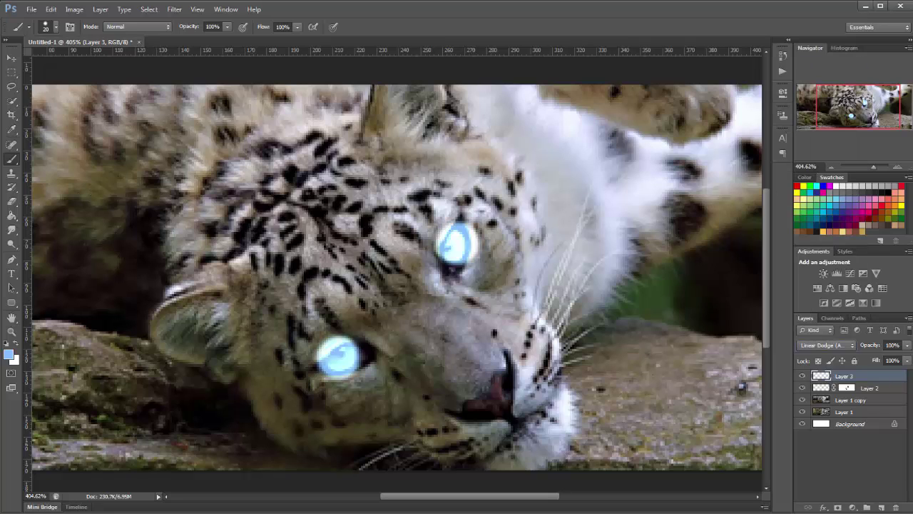
# Mask off the Linear Dodge glow spilling around both eyes and lower that layer's opacity to 40%.
pyautogui.click(837, 507)
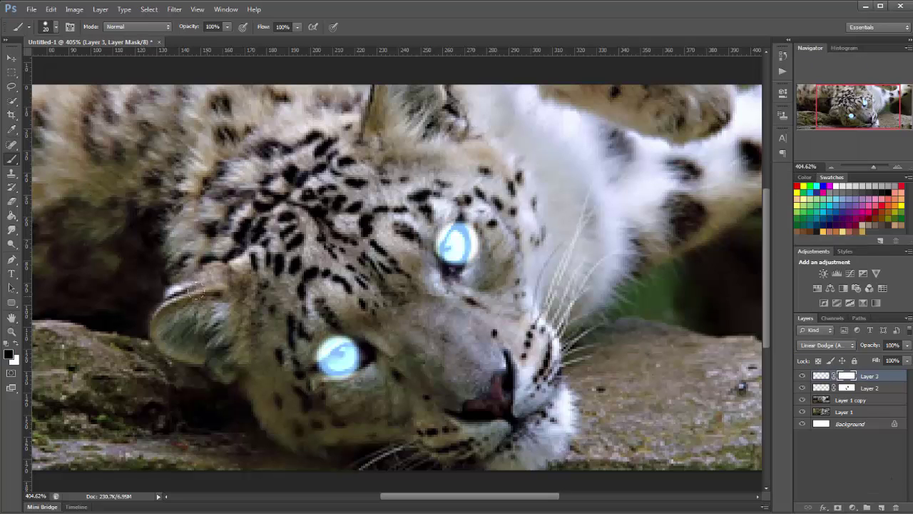
pyautogui.moveTo(335, 311)
pyautogui.mouseDown()
pyautogui.moveTo(297, 328)
pyautogui.moveTo(290, 348)
pyautogui.moveTo(304, 362)
pyautogui.moveTo(301, 375)
pyautogui.moveTo(327, 385)
pyautogui.moveTo(362, 362)
pyautogui.mouseUp()
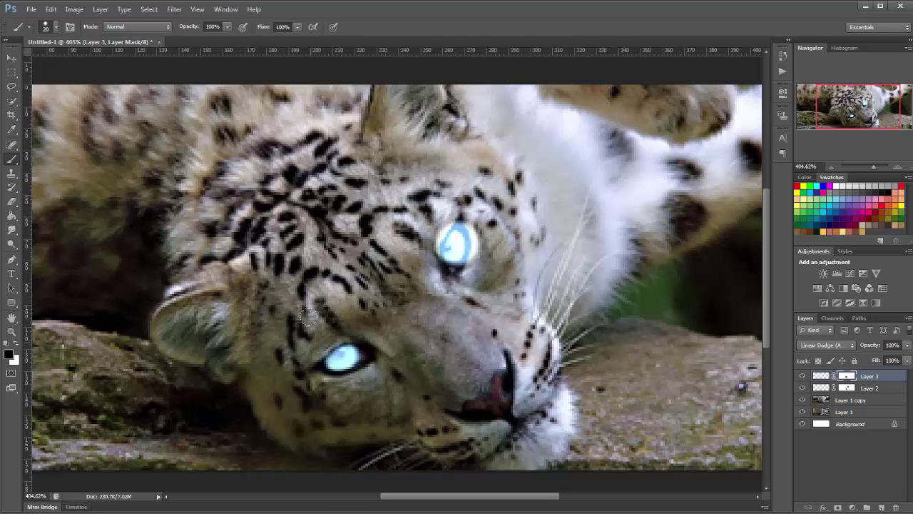
pyautogui.moveTo(415, 199)
pyautogui.mouseDown()
pyautogui.moveTo(424, 211)
pyautogui.moveTo(406, 236)
pyautogui.mouseUp()
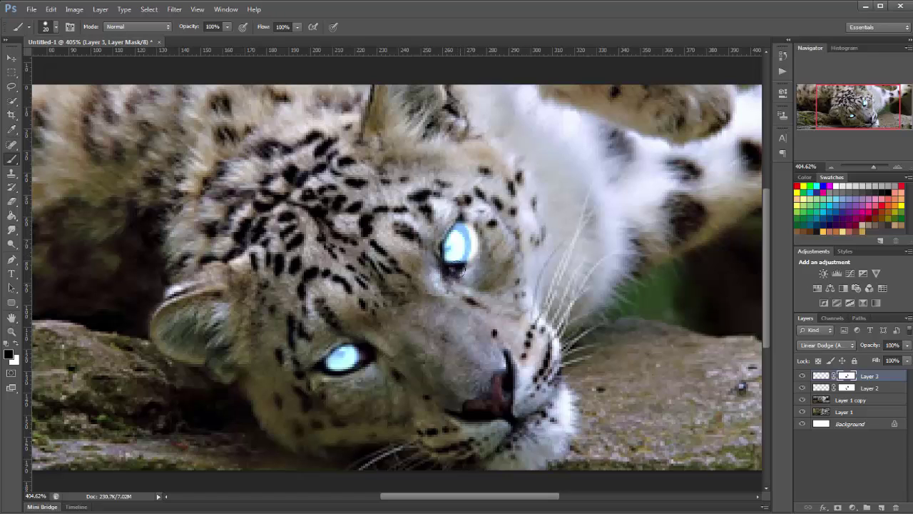
pyautogui.moveTo(476, 254)
pyautogui.mouseDown()
pyautogui.moveTo(471, 213)
pyautogui.moveTo(453, 197)
pyautogui.moveTo(433, 198)
pyautogui.mouseUp()
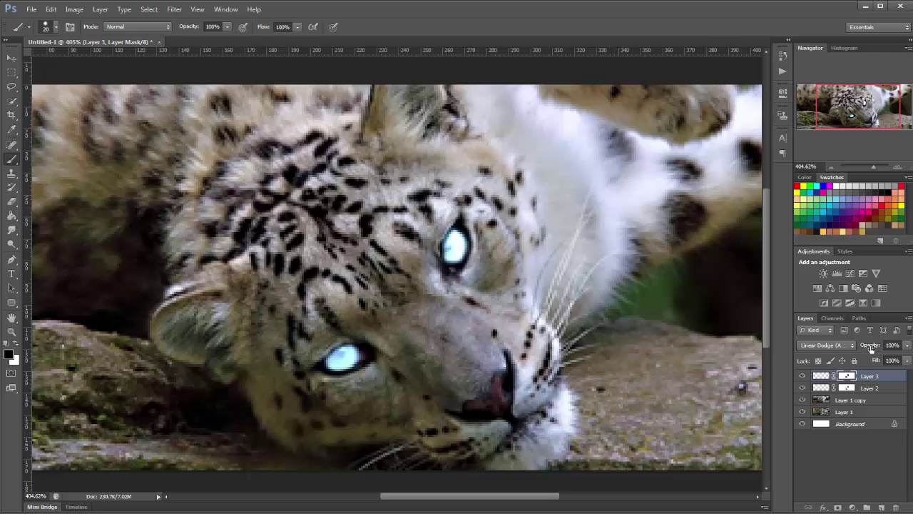
pyautogui.moveTo(870, 348); pyautogui.dragTo(839, 346)
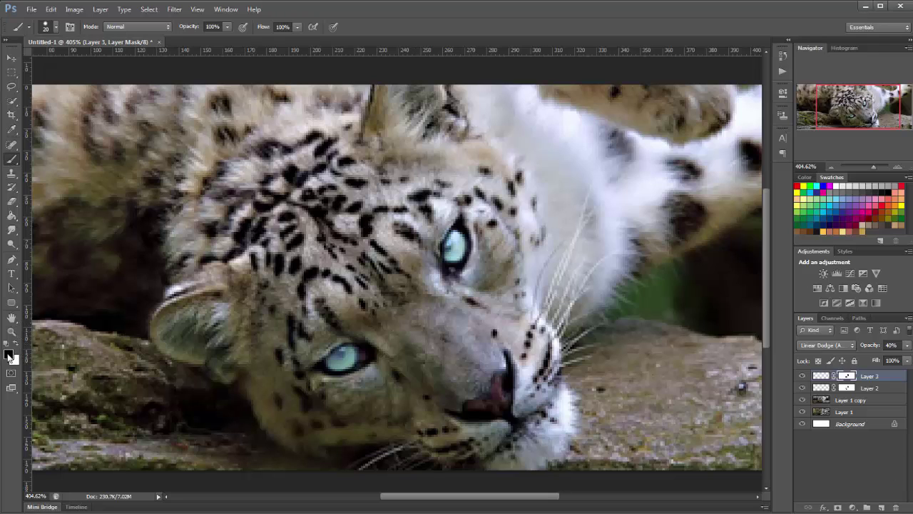
# Dab bright blue 0e7fff over both eyes on a new layer and set its blend mode to Overlay.
pyautogui.click(882, 507)
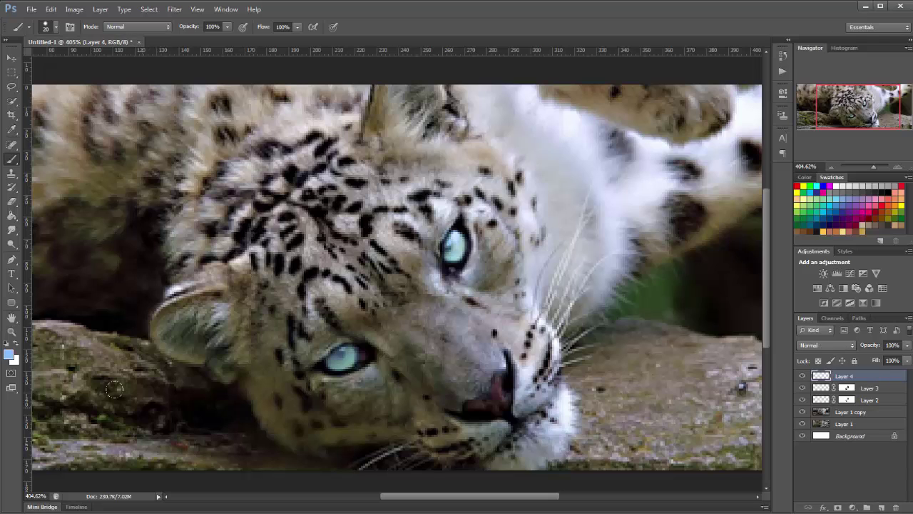
pyautogui.click(9, 355)
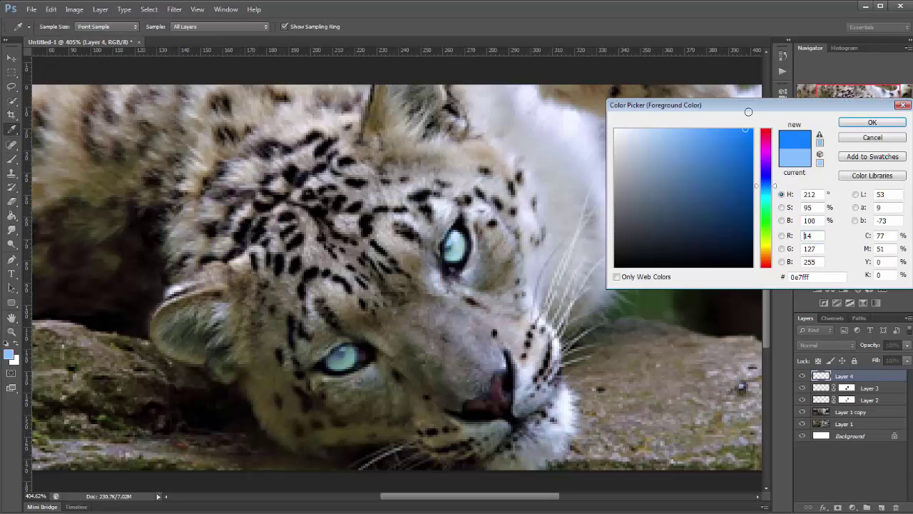
pyautogui.click(872, 122)
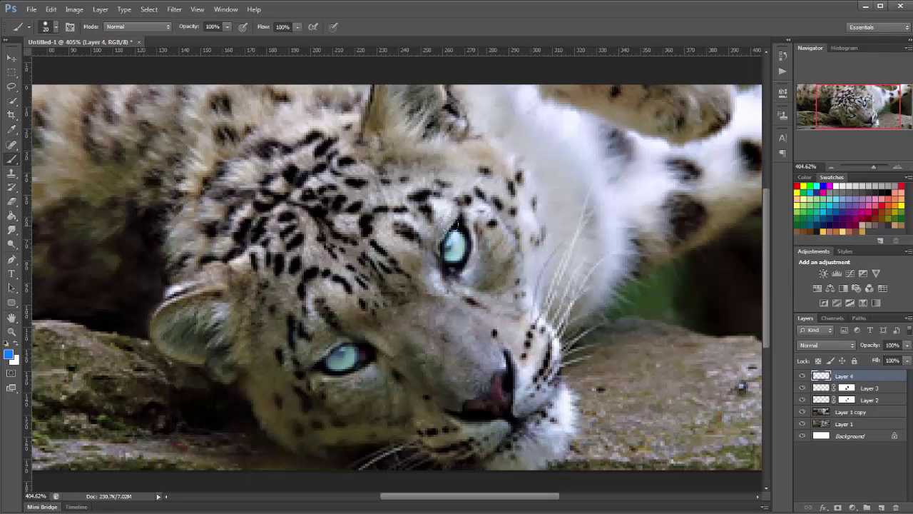
pyautogui.click(457, 244)
pyautogui.click(341, 358)
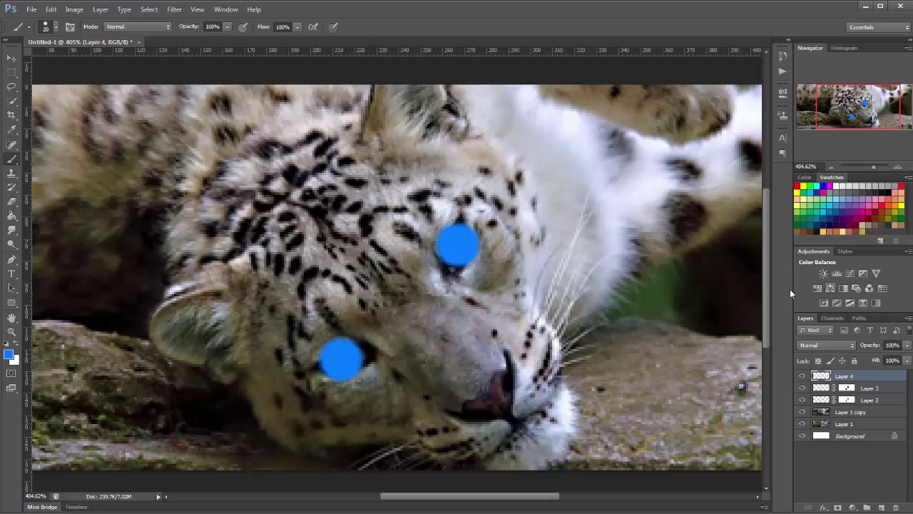
pyautogui.click(827, 345)
pyautogui.click(815, 195)
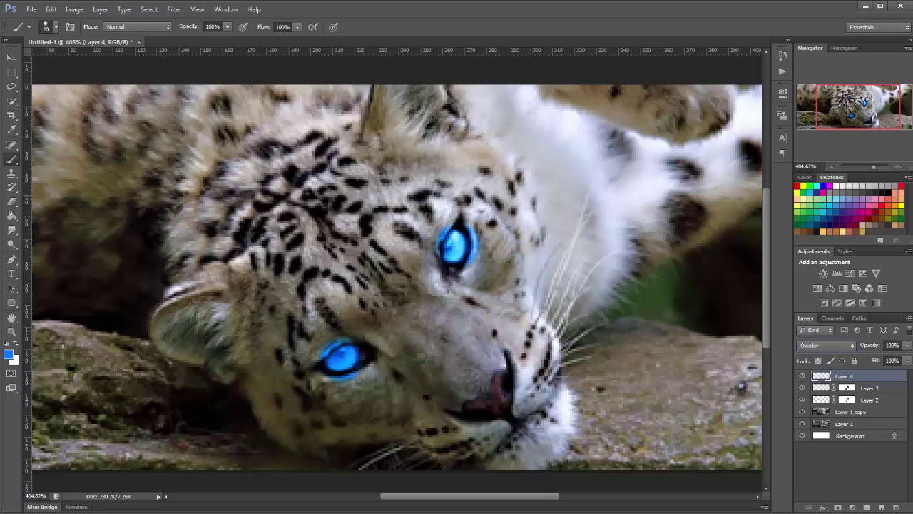
# Add a mask to the bright blue Overlay layer and paint black around both eyes to remove the color spill.
pyautogui.click(853, 507)
pyautogui.click(759, 509)
pyautogui.click(839, 508)
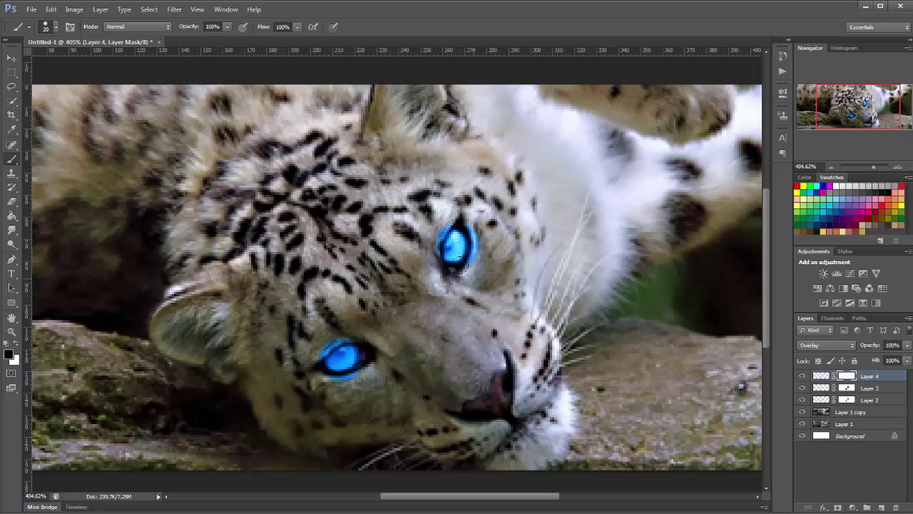
pyautogui.moveTo(462, 264); pyautogui.dragTo(471, 247)
pyautogui.click(465, 210)
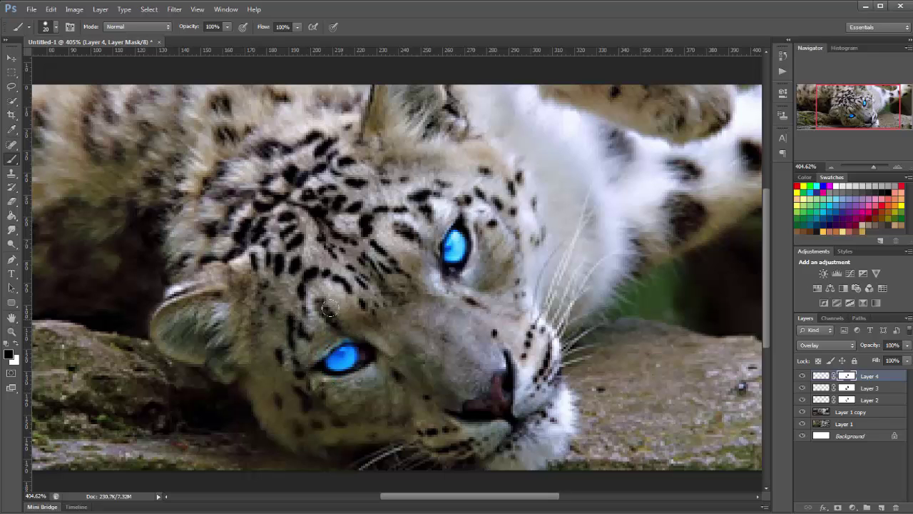
# View the banner at actual pixels and lower the top Overlay layer's opacity to 73%.
pyautogui.click(202, 9)
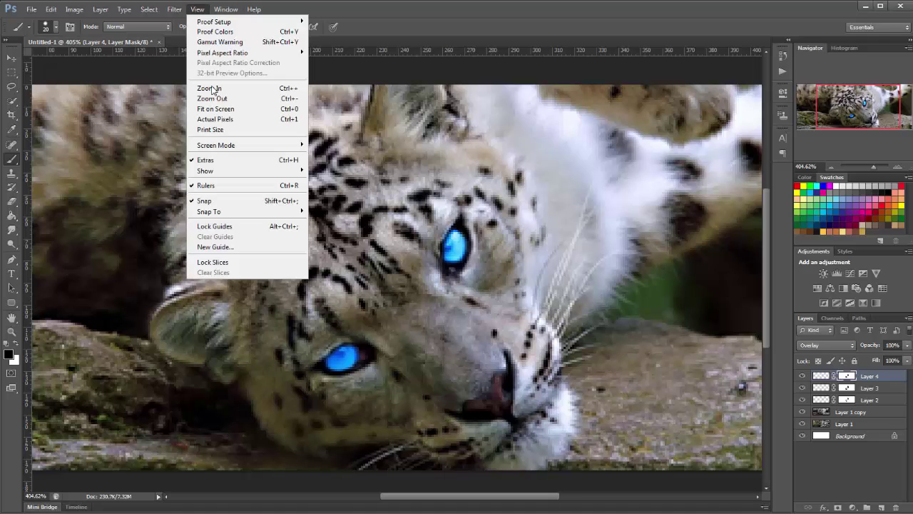
pyautogui.click(218, 116)
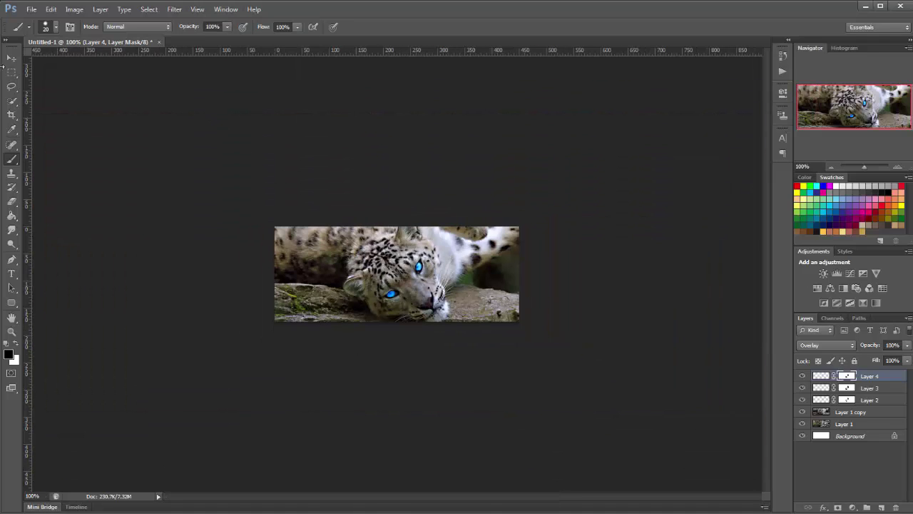
pyautogui.click(11, 58)
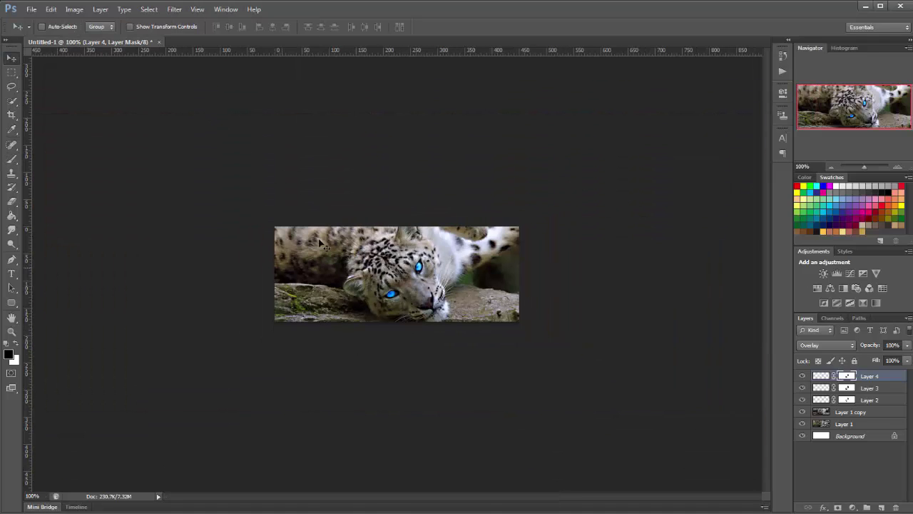
pyautogui.moveTo(871, 346)
pyautogui.mouseDown()
pyautogui.moveTo(845, 350)
pyautogui.moveTo(855, 351)
pyautogui.mouseUp()
# With a 3 px black brush, mask out the pupils of both eyes on the top Overlay and Linear Dodge layers' masks.
pyautogui.click(10, 158)
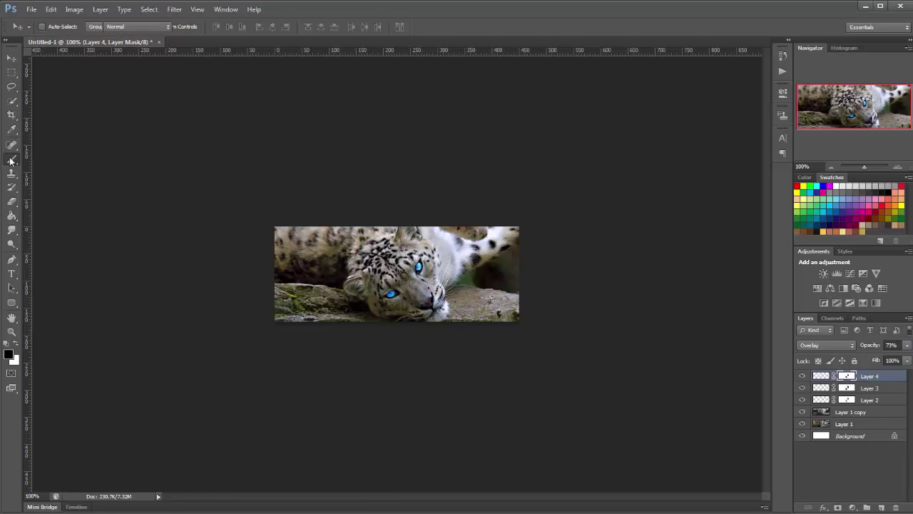
pyautogui.scroll(5, 428, 253)
pyautogui.scroll(-2, 442, 267)
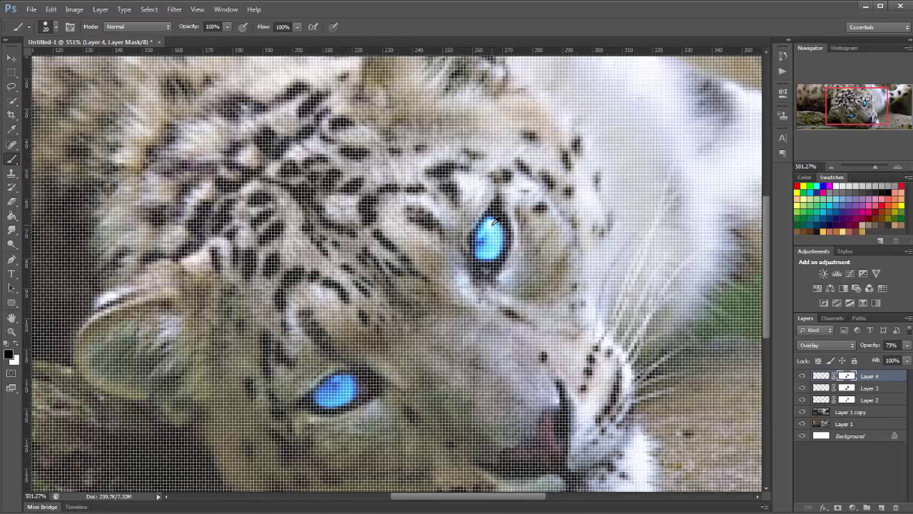
pyautogui.rightClick(524, 262)
pyautogui.moveTo(524, 262); pyautogui.dragTo(521, 263)
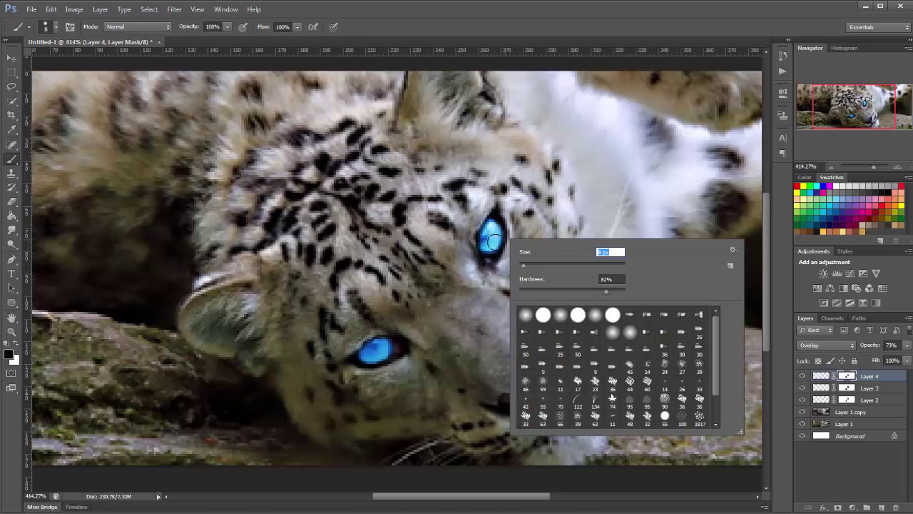
pyautogui.write('3')
pyautogui.press('Return')
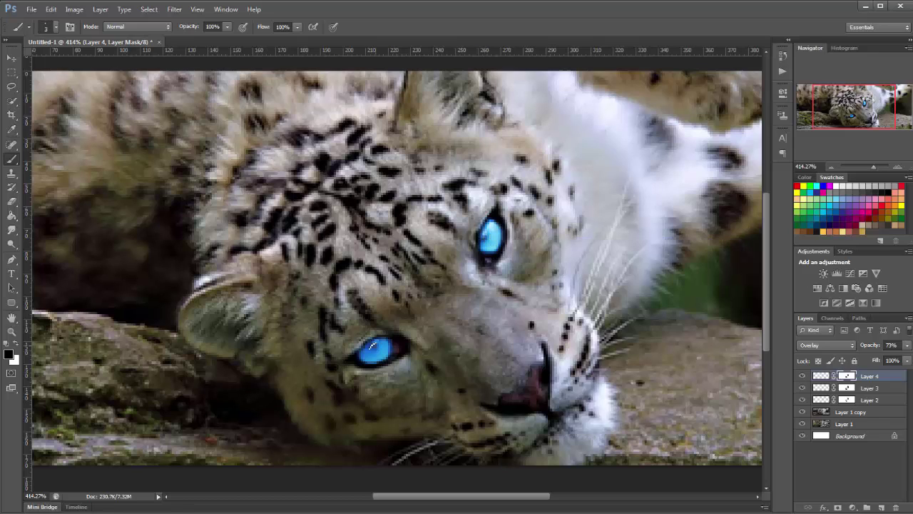
pyautogui.click(846, 390)
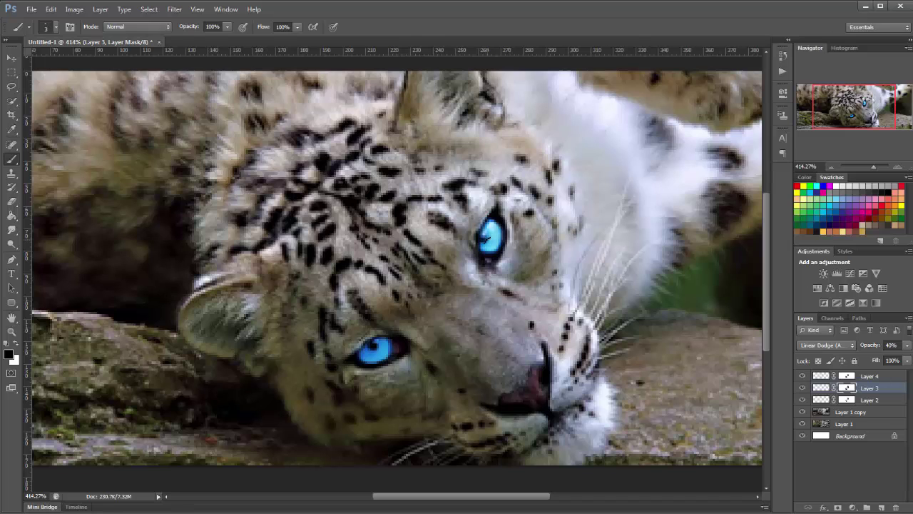
pyautogui.click(202, 10)
pyautogui.click(216, 118)
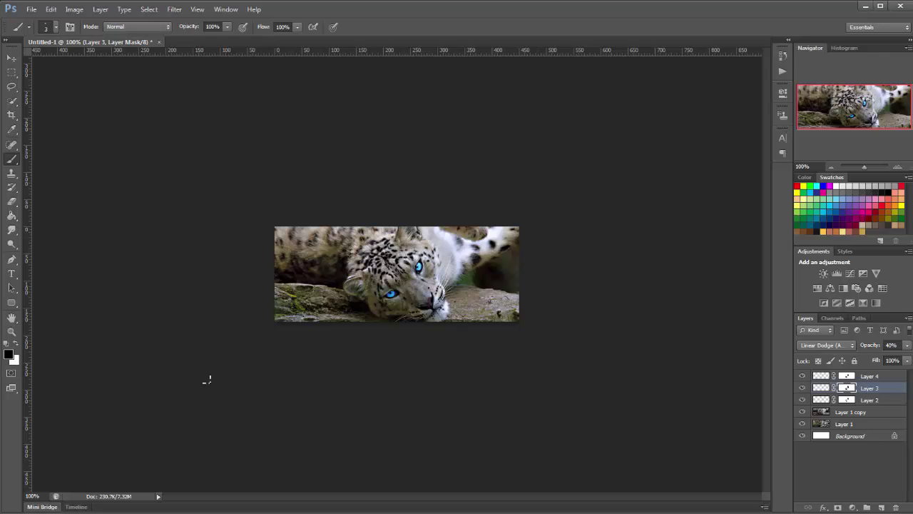
# Add a new layer above the eye layers and choose the 1742 bokeh brush at a size of 349 px.
pyautogui.click(868, 377)
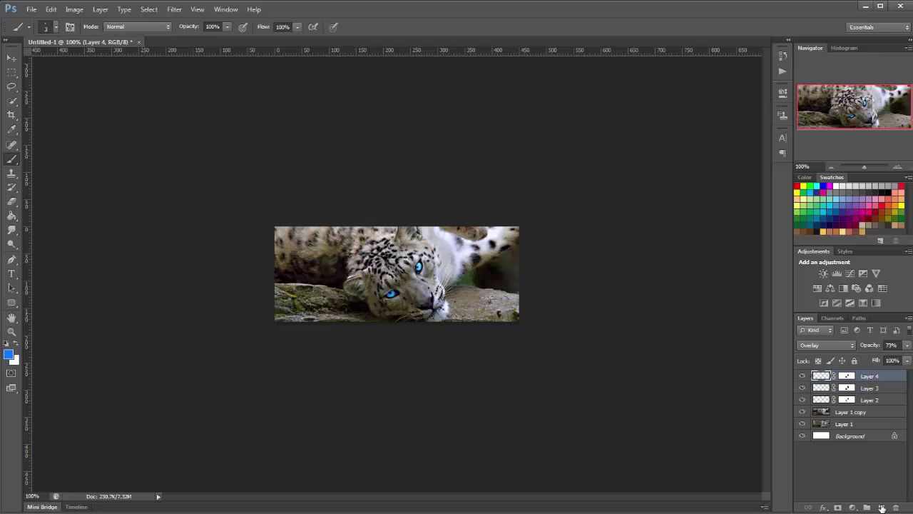
pyautogui.click(882, 508)
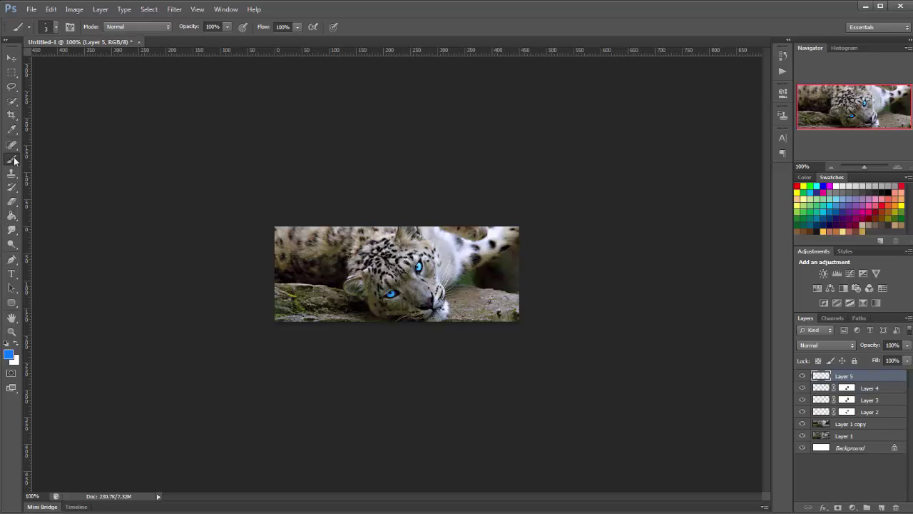
pyautogui.rightClick(652, 352)
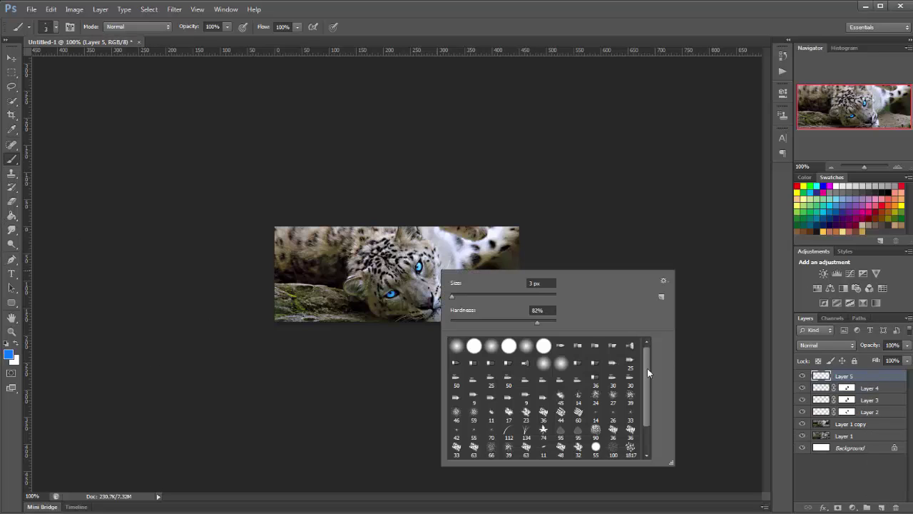
pyautogui.moveTo(647, 368); pyautogui.dragTo(649, 419)
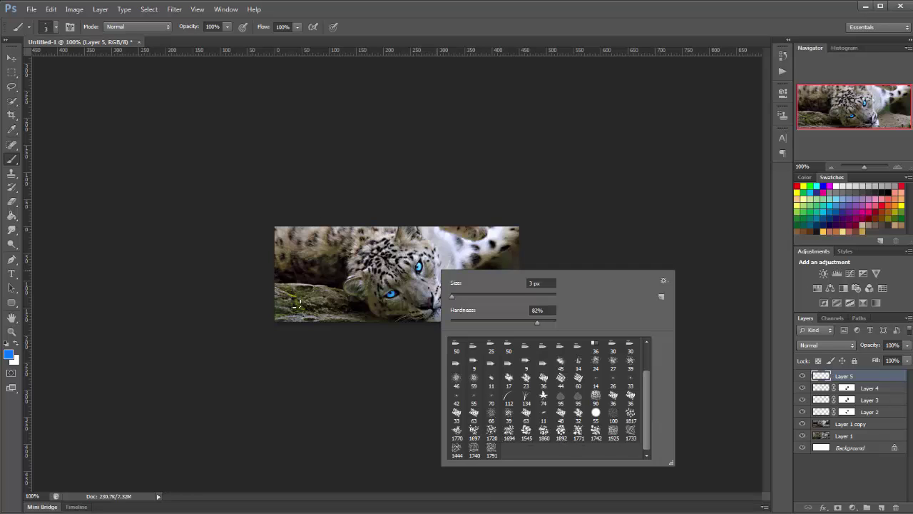
pyautogui.click(544, 432)
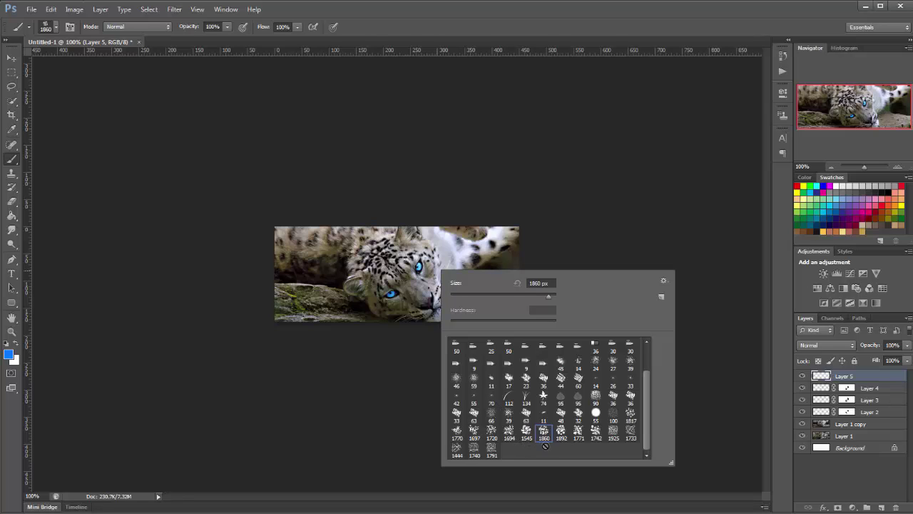
pyautogui.click(525, 431)
pyautogui.click(596, 432)
pyautogui.click(537, 295)
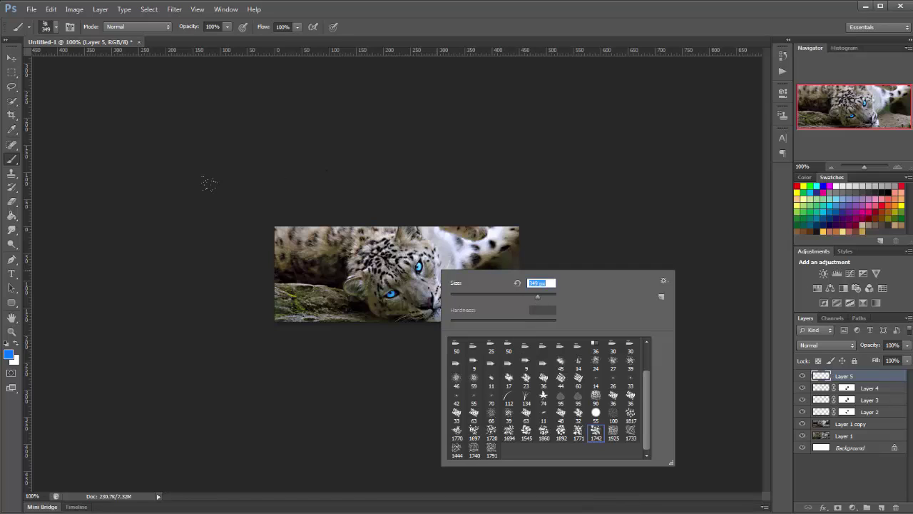
# Sample a tone from the leopard's fur and brighten it to a pale cream as the foreground color.
pyautogui.click(10, 355)
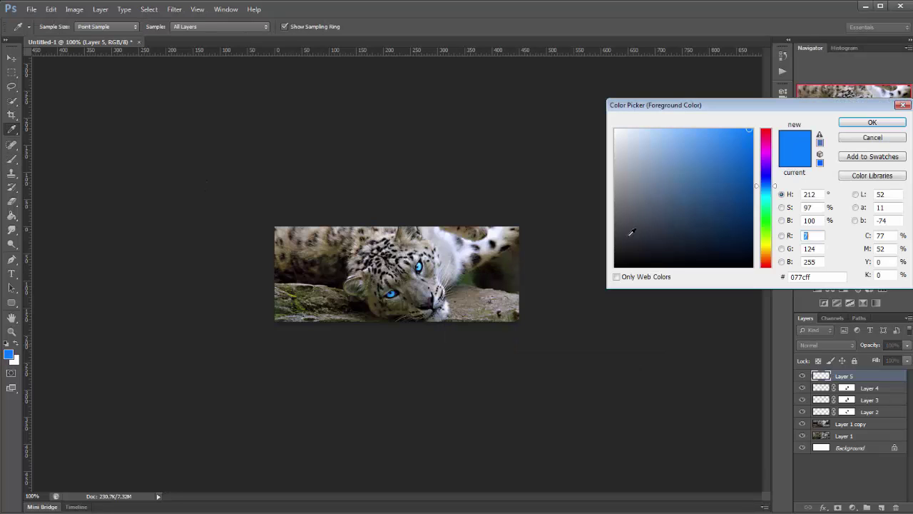
pyautogui.click(409, 244)
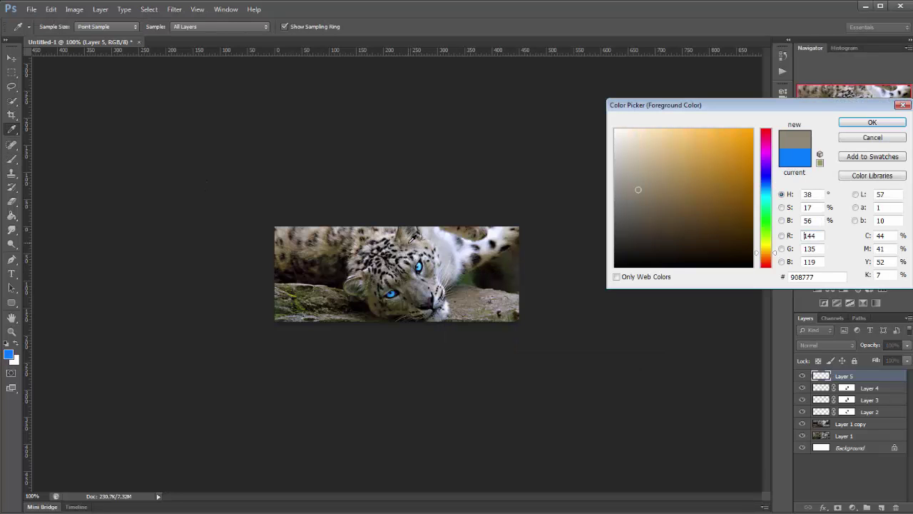
pyautogui.click(641, 129)
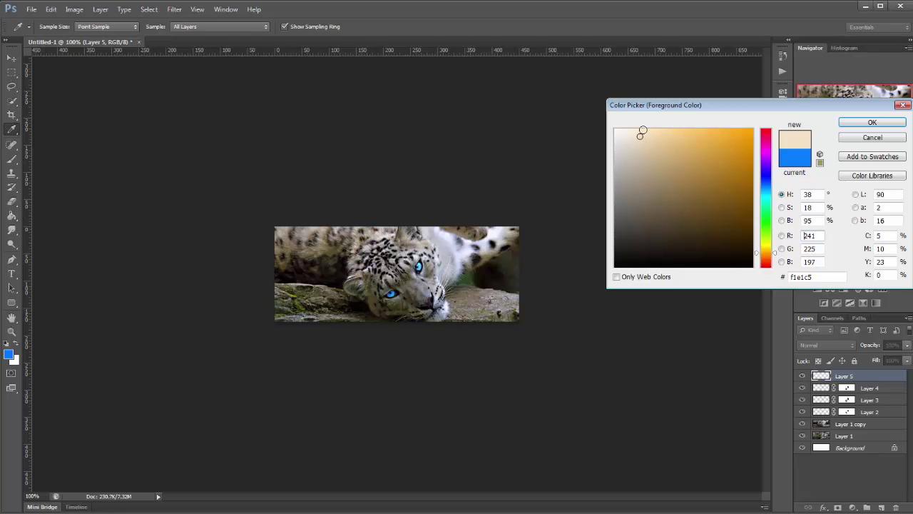
pyautogui.click(871, 122)
# Paint cream bokeh circles over both ends of the banner and set the layer's blend mode to Overlay.
pyautogui.moveTo(296, 246); pyautogui.dragTo(314, 304)
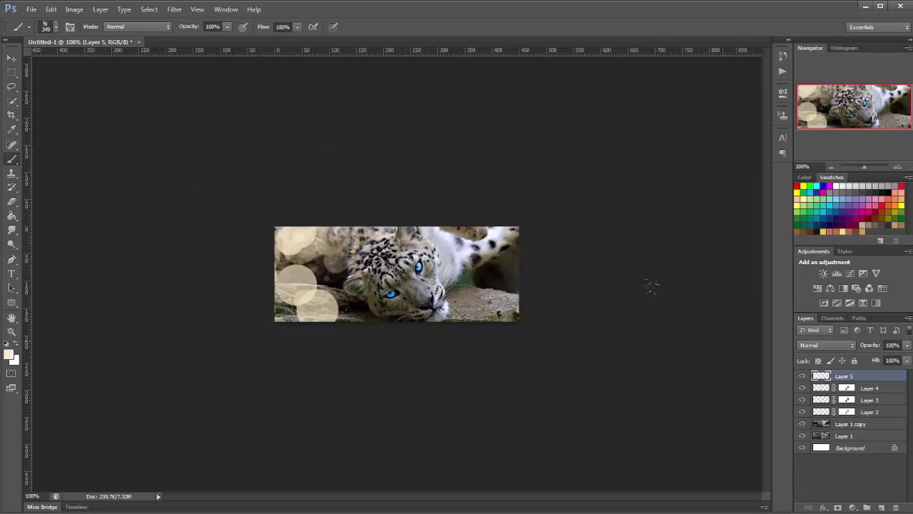
pyautogui.moveTo(492, 239); pyautogui.dragTo(508, 296)
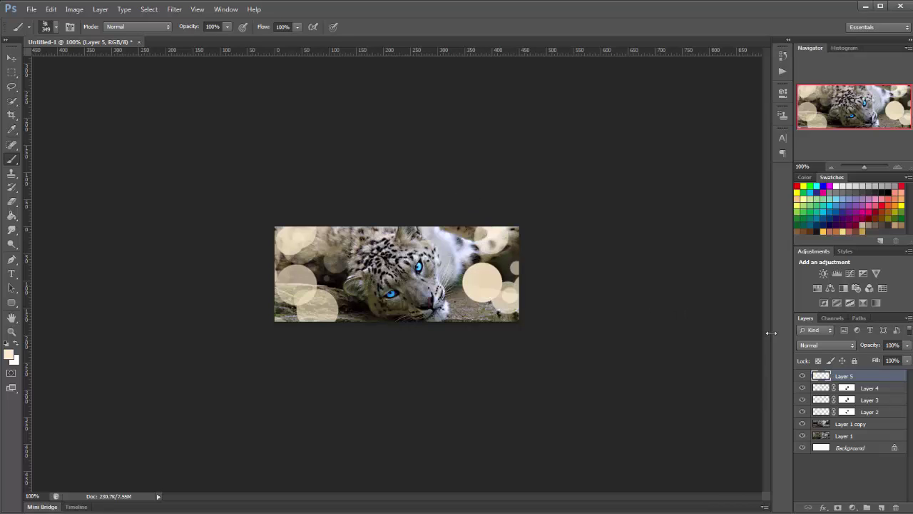
pyautogui.click(834, 345)
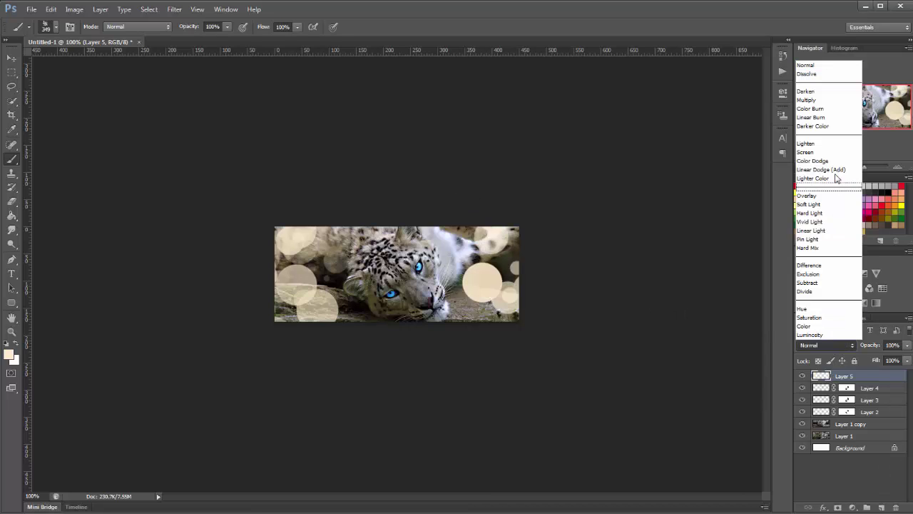
pyautogui.click(821, 196)
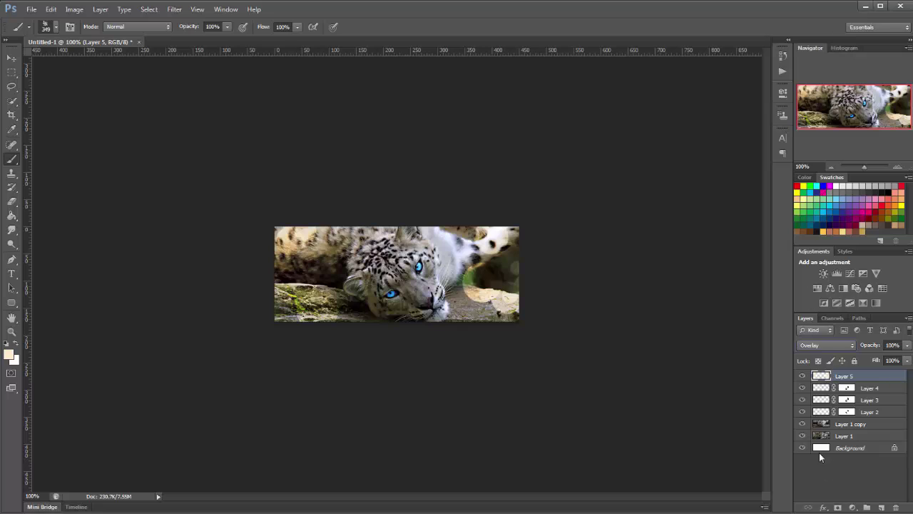
# On another new layer, stamp cream bokeh circles over the rock and along the banner's upper edge, undoing the last stamp.
pyautogui.click(882, 506)
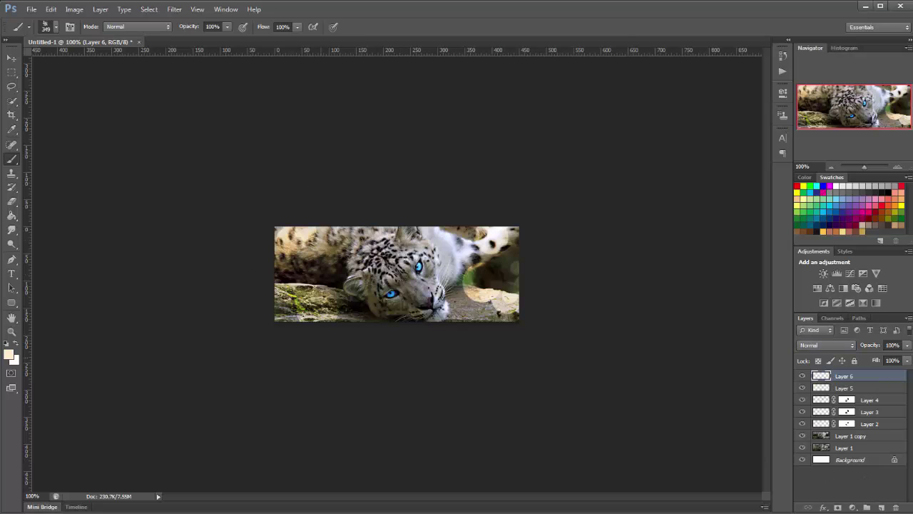
pyautogui.click(292, 307)
pyautogui.click(340, 291)
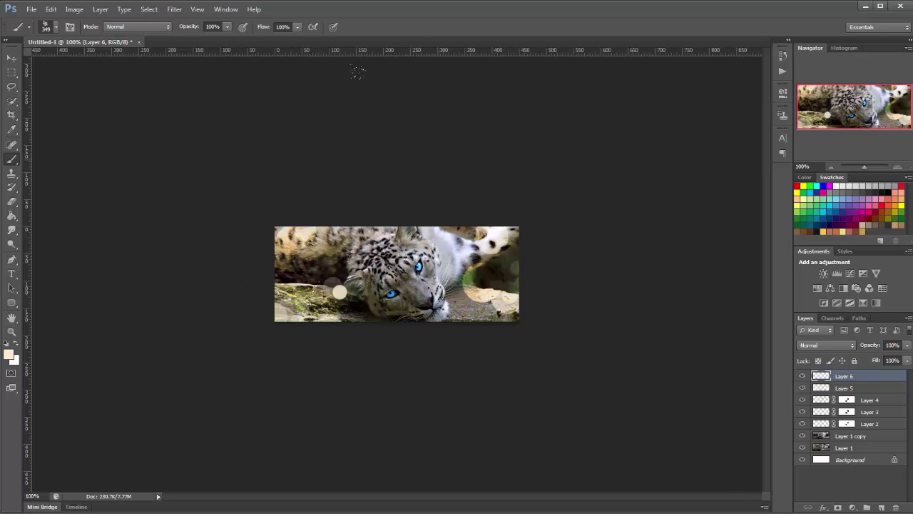
pyautogui.click(442, 78)
pyautogui.click(159, 107)
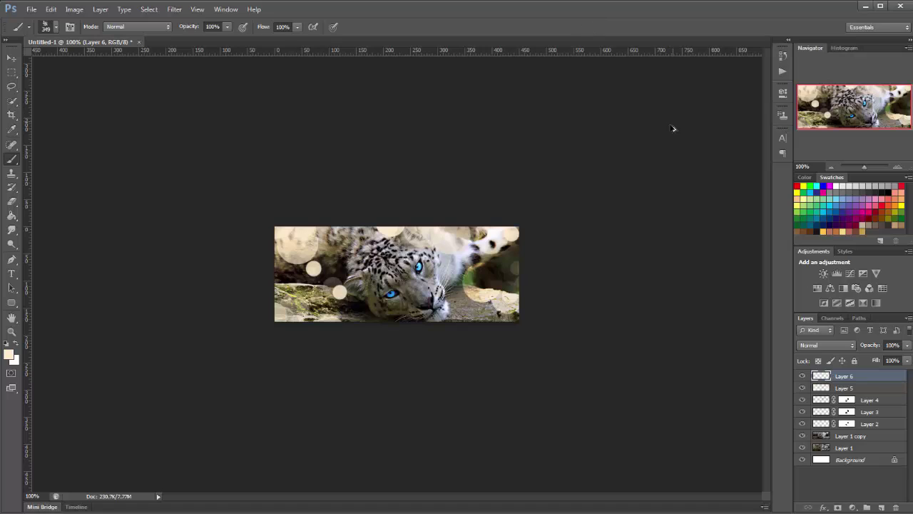
pyautogui.hotkey('ctrl', 'z')
# Switch to the 1694 bokeh brush and reduce its size to 215 px.
pyautogui.rightClick(378, 243)
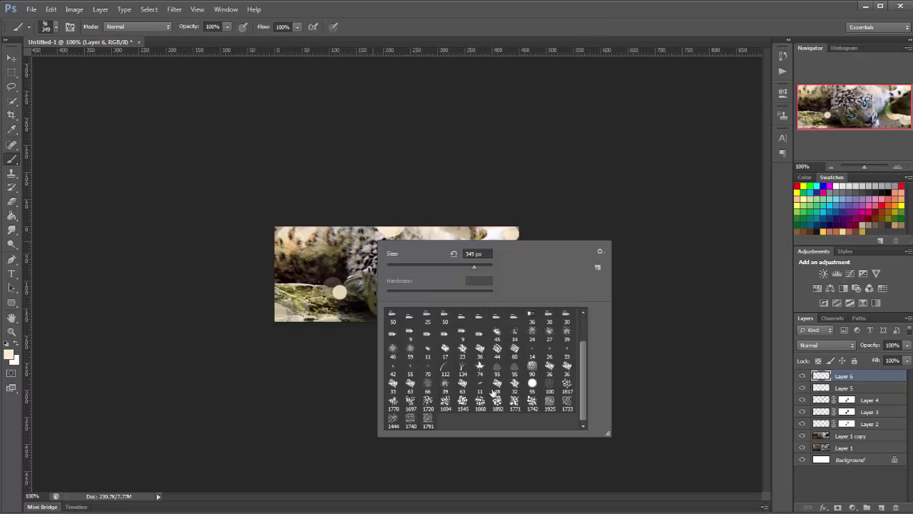
pyautogui.click(446, 403)
pyautogui.moveTo(460, 268); pyautogui.dragTo(455, 266)
pyautogui.press('Return')
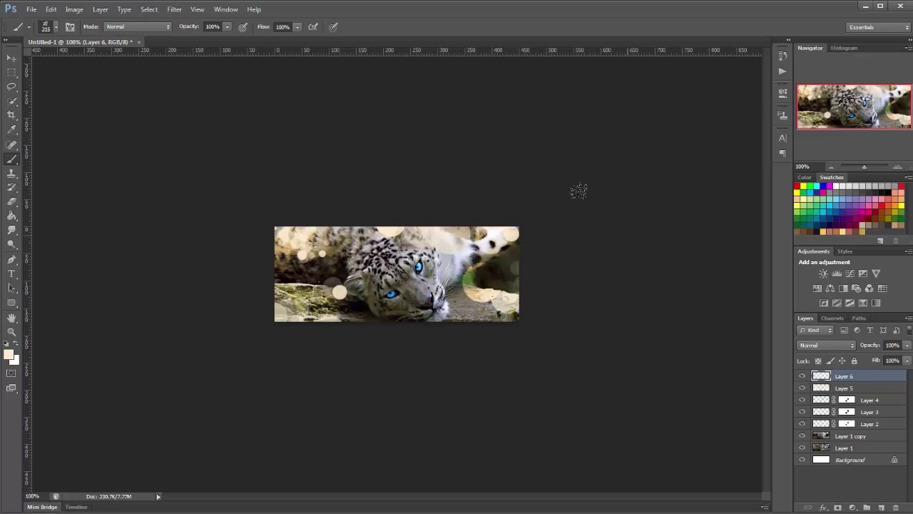
# Scatter small bokeh circles over both ends and the lower edge of the banner, and lower the layer's opacity to 52%.
pyautogui.moveTo(284, 241); pyautogui.dragTo(299, 317)
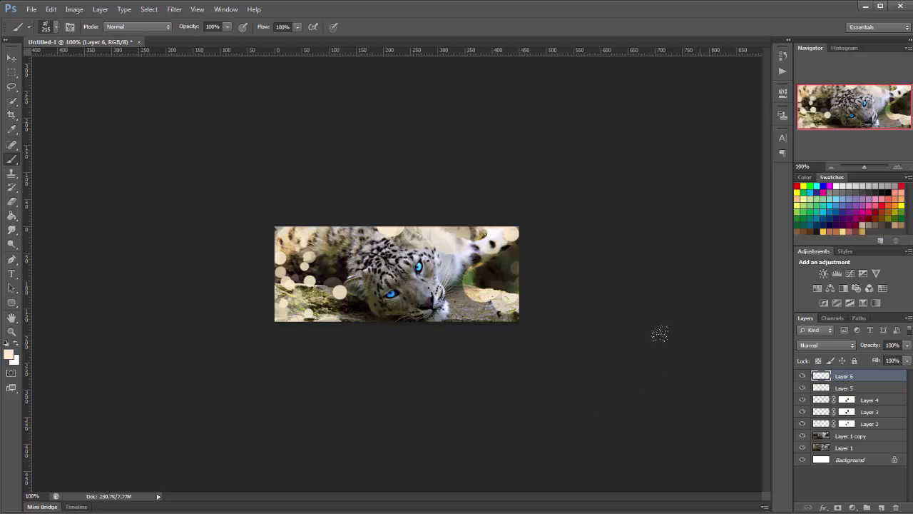
pyautogui.moveTo(474, 258); pyautogui.dragTo(493, 307)
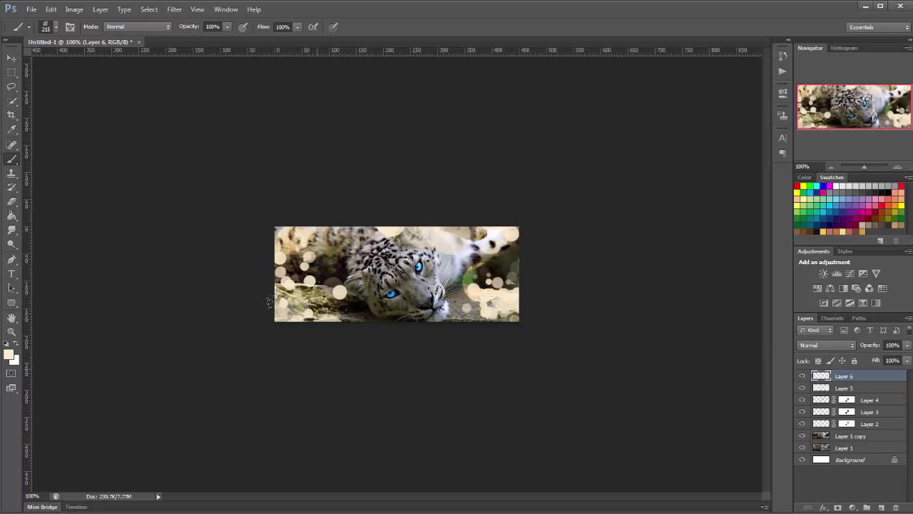
pyautogui.moveTo(361, 314); pyautogui.dragTo(389, 311)
pyautogui.moveTo(866, 347); pyautogui.dragTo(840, 348)
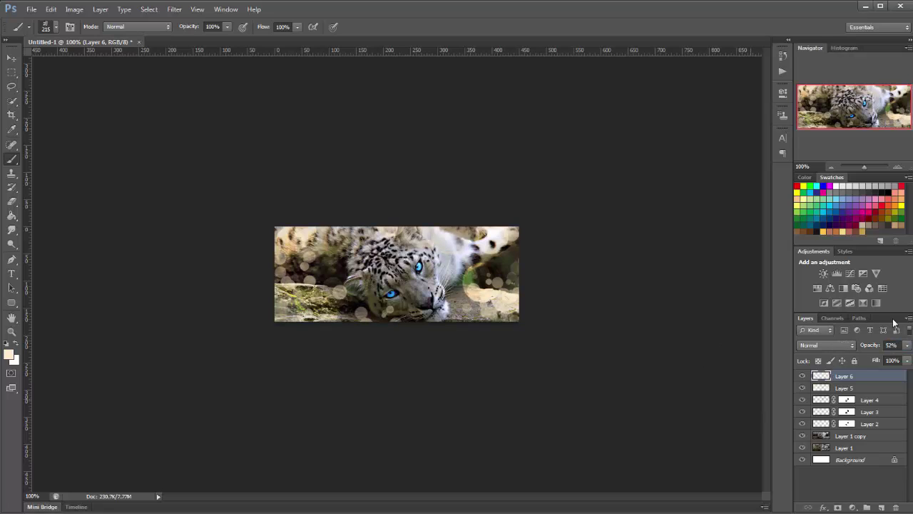
# Add a third bokeh layer and choose the 1720 brush at a size of about 825 px.
pyautogui.click(882, 507)
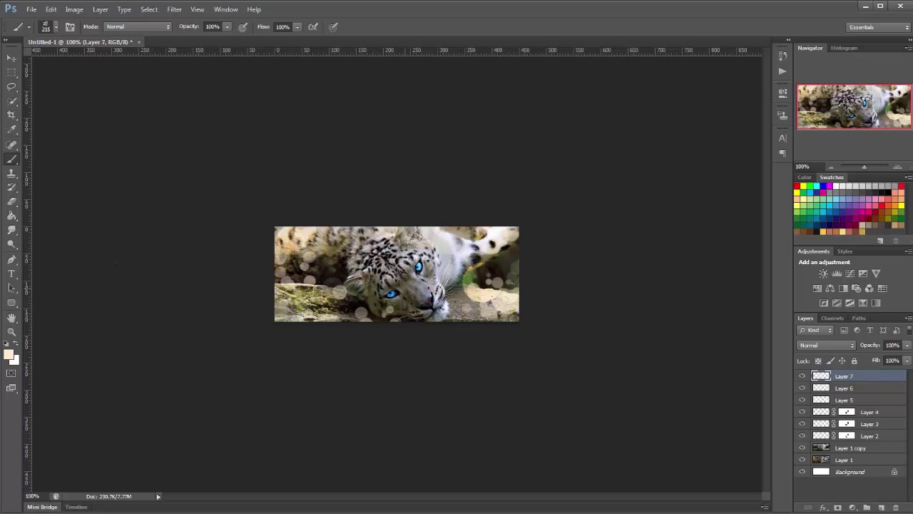
pyautogui.rightClick(386, 249)
pyautogui.click(503, 427)
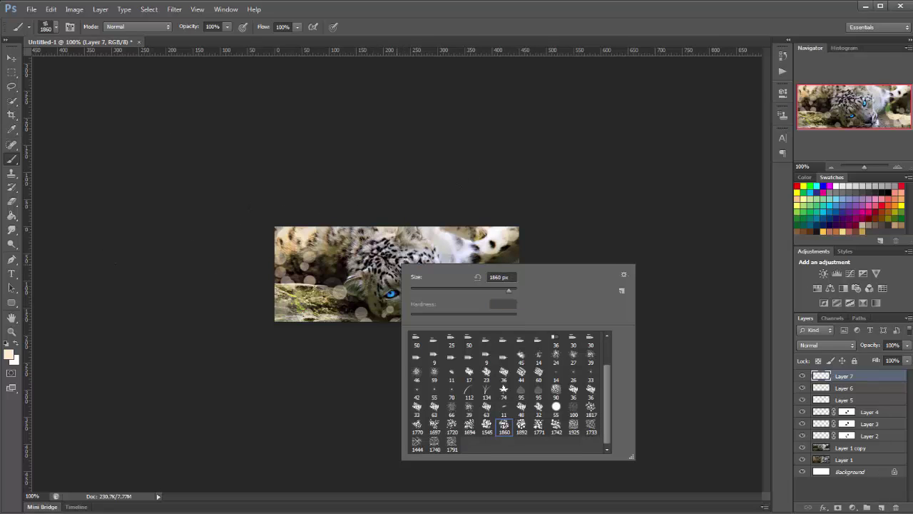
pyautogui.moveTo(503, 293); pyautogui.dragTo(502, 290)
pyautogui.click(452, 426)
pyautogui.moveTo(509, 286); pyautogui.dragTo(507, 289)
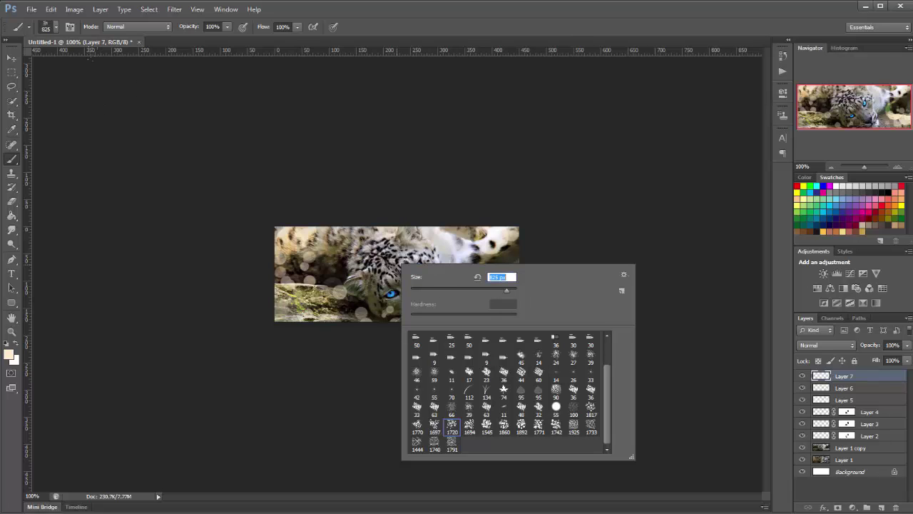
pyautogui.press('Return')
pyautogui.click(397, 274)
pyautogui.hotkey('ctrl', 'z')
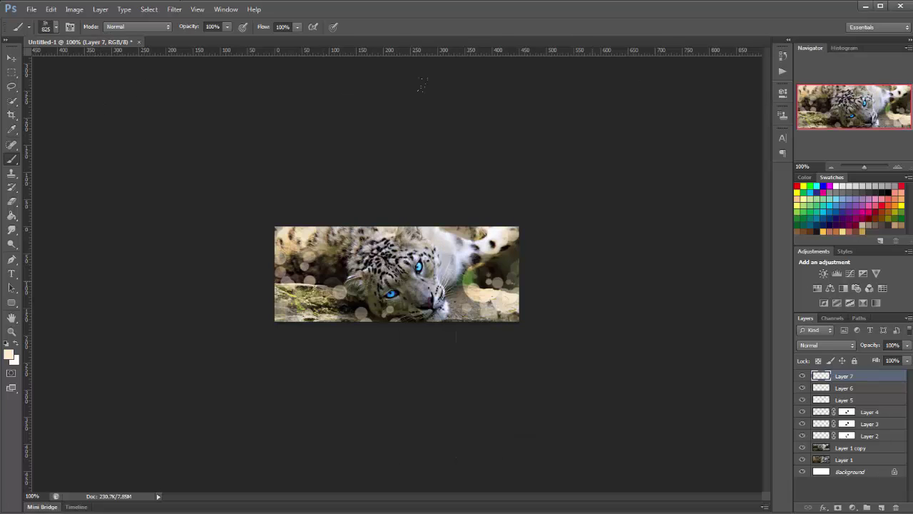
pyautogui.click(465, 96)
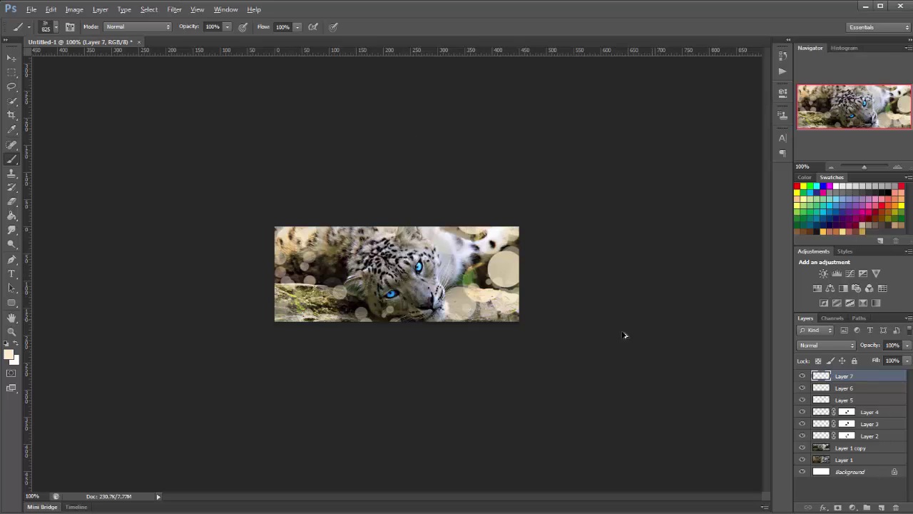
pyautogui.hotkey('ctrl', 'z')
pyautogui.hotkey('ctrl', 'z')
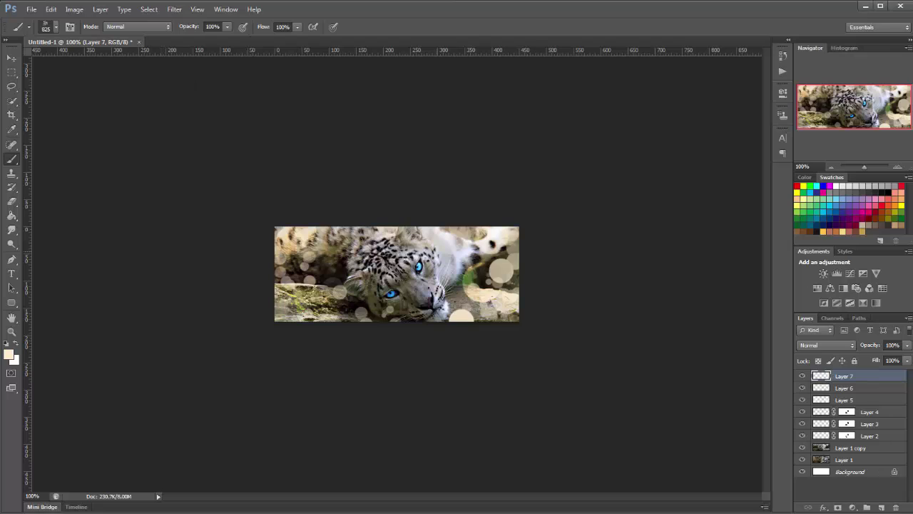
# With the bokeh brush at 473 px, stamp cream circles over the banner's ends and lower the layer's opacity to 51%.
pyautogui.rightClick(573, 264)
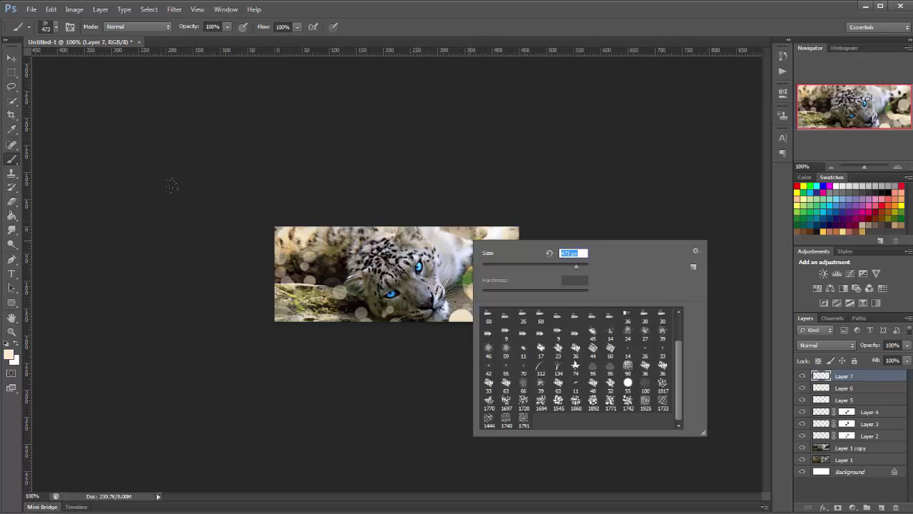
pyautogui.press('Return')
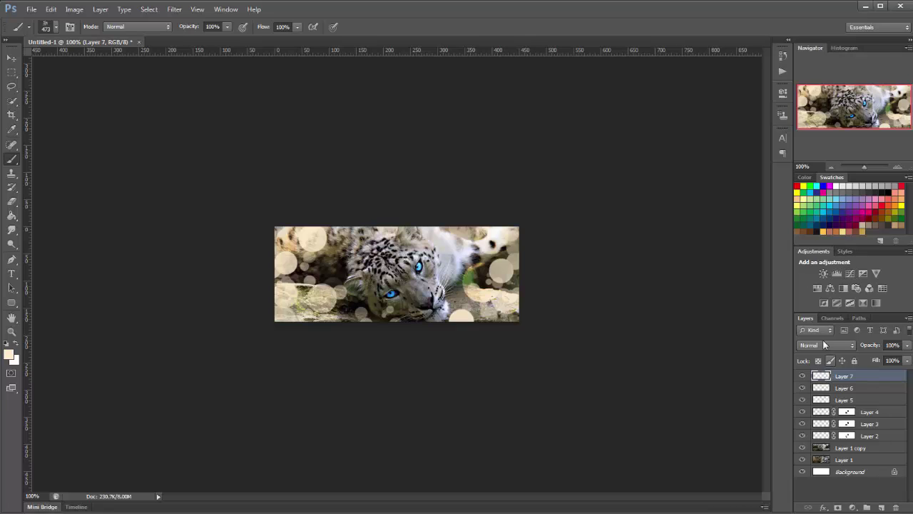
pyautogui.moveTo(866, 345); pyautogui.dragTo(840, 352)
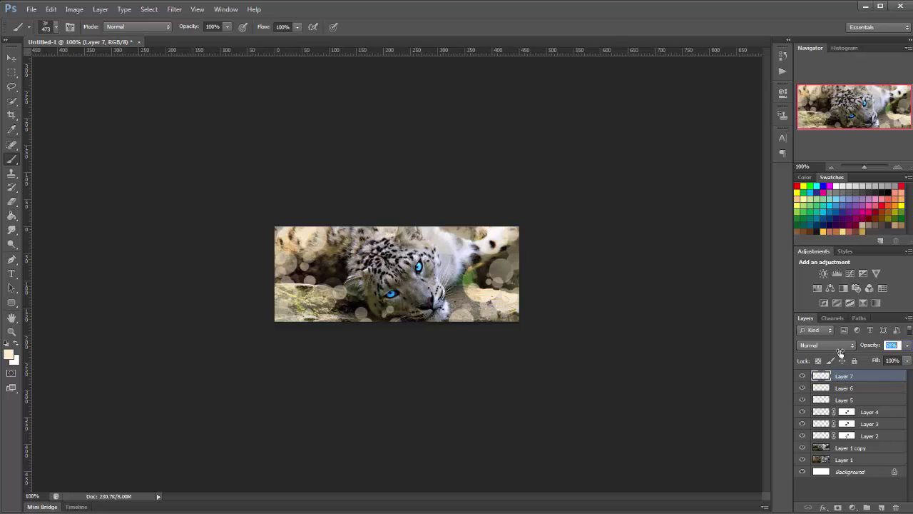
pyautogui.press('Return')
pyautogui.click(20, 63)
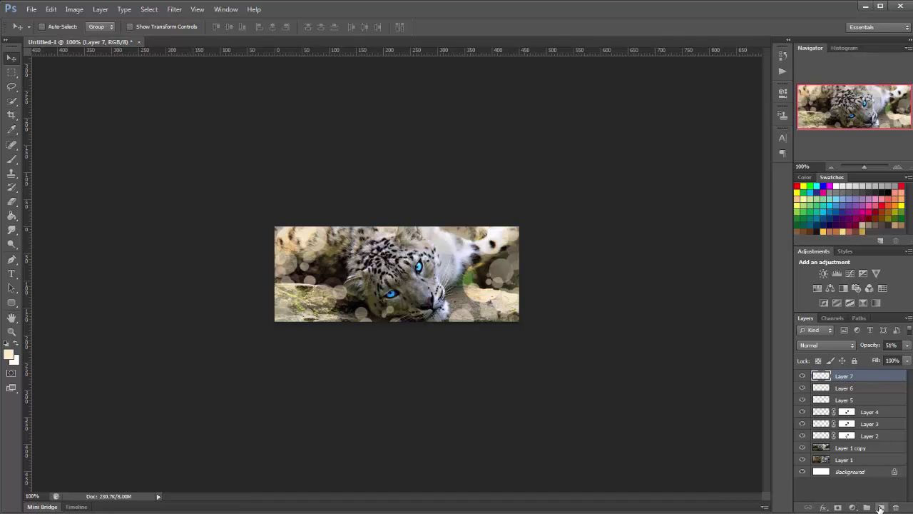
# Restore the default colours, add a new layer filled with black, and set its blend mode to Linear Dodge (Add).
pyautogui.click(7, 343)
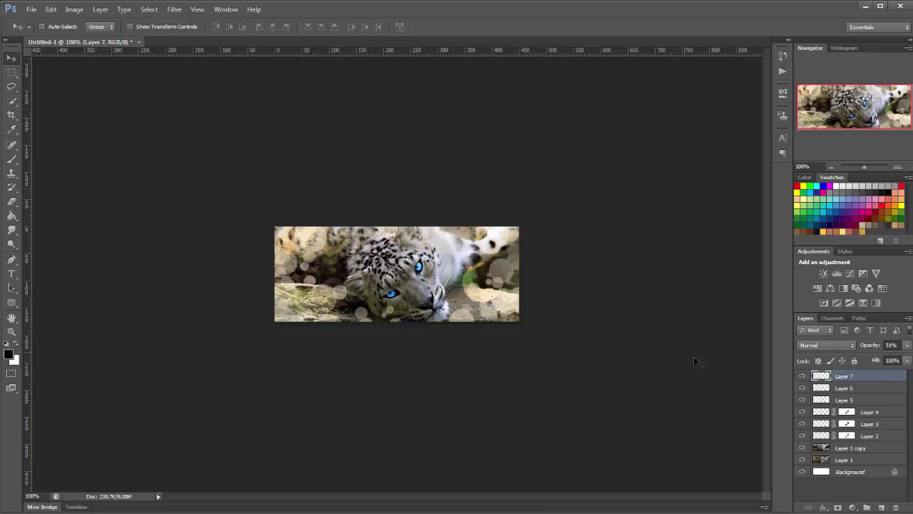
pyautogui.click(881, 507)
pyautogui.hotkey('ctrl', 'BackSpace')
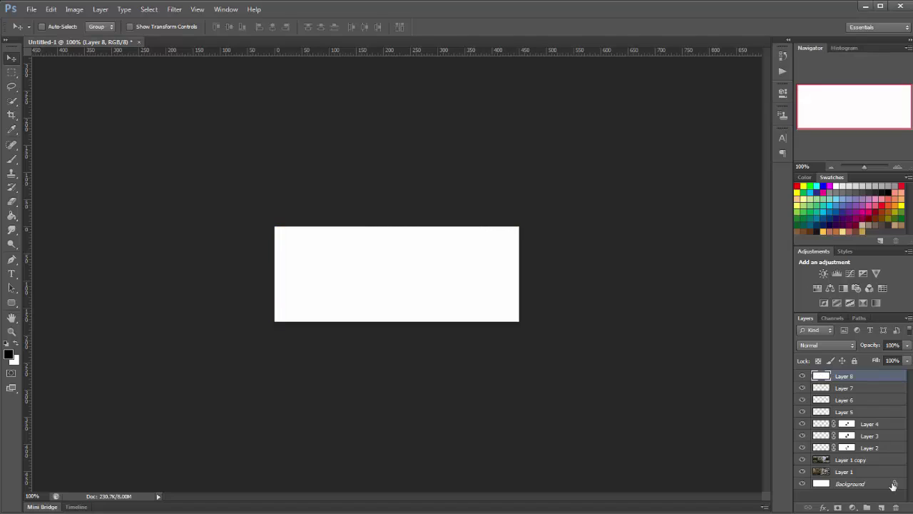
pyautogui.hotkey('alt', 'BackSpace')
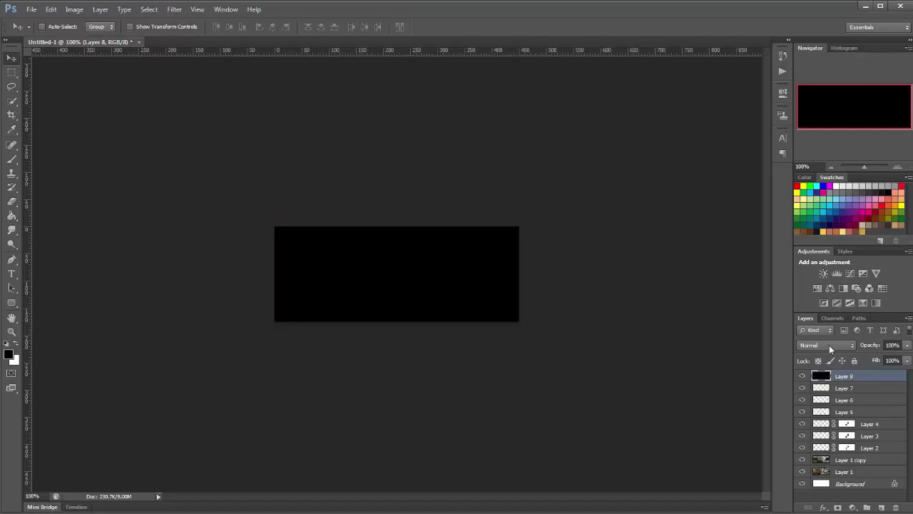
pyautogui.click(829, 344)
pyautogui.click(820, 166)
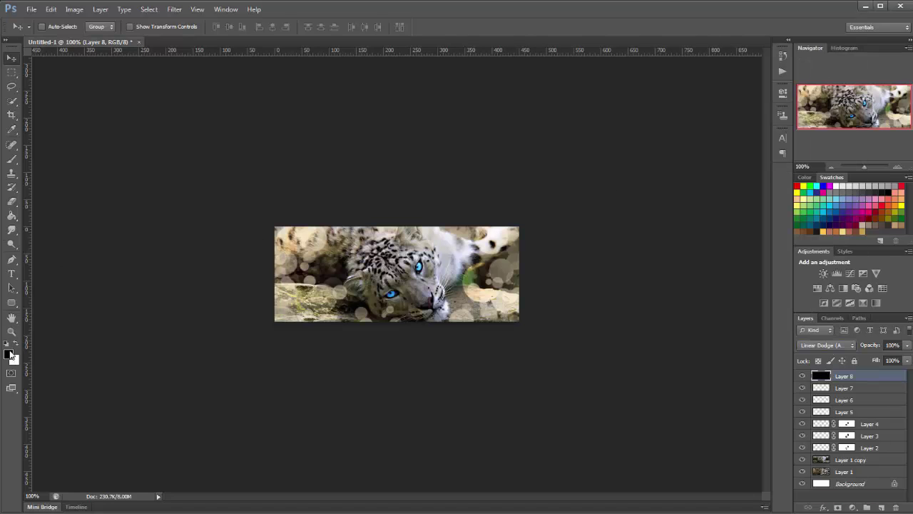
# Set the foreground colour to white and choose a soft round brush with 0% hardness.
pyautogui.press('b')
pyautogui.click(9, 355)
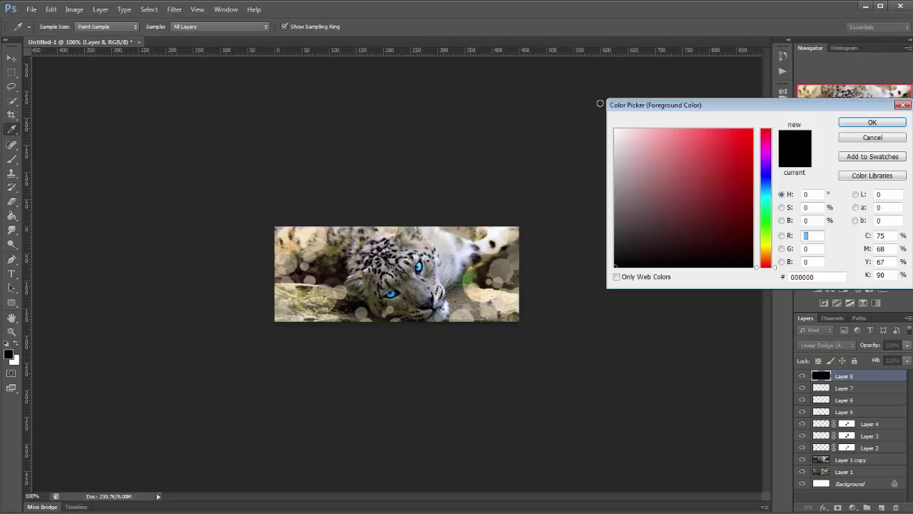
pyautogui.click(618, 125)
pyautogui.click(877, 123)
pyautogui.rightClick(401, 271)
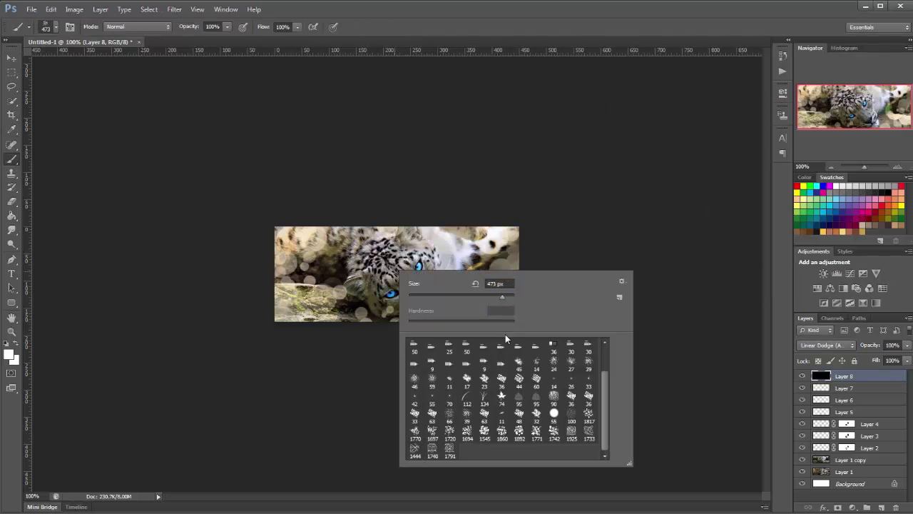
pyautogui.scroll(3, 449, 414)
pyautogui.click(449, 347)
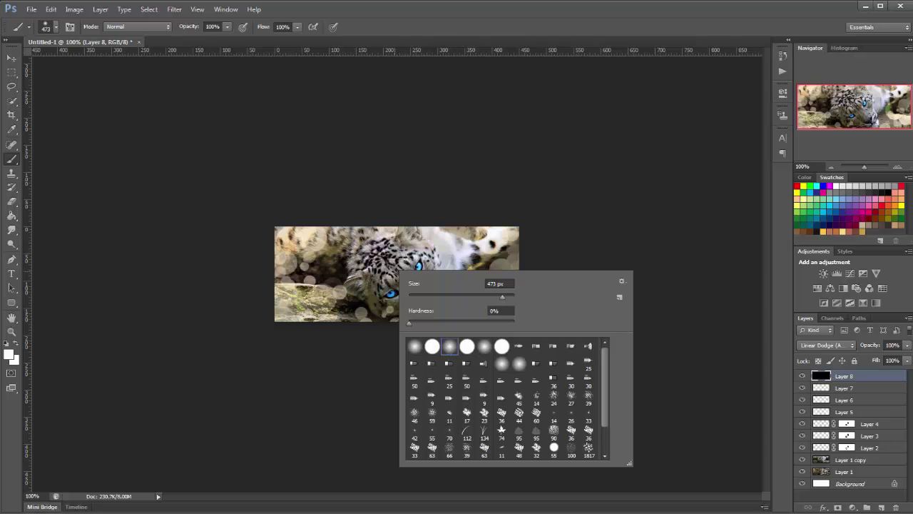
pyautogui.press('Return')
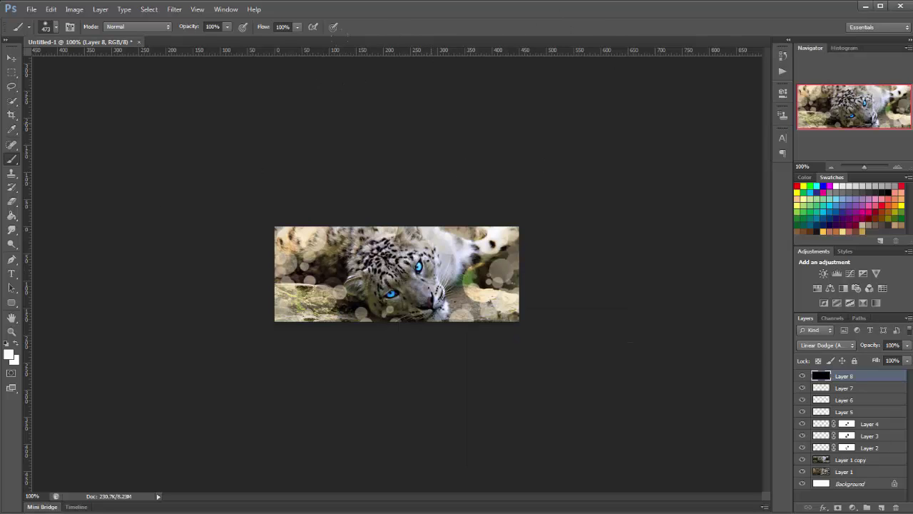
# Reduce the soft brush to 339 px and paint a faint white glow along the banner's upper edge, undoing the unwanted dabs.
pyautogui.click(413, 178)
pyautogui.rightClick(573, 268)
pyautogui.moveTo(573, 267); pyautogui.dragTo(560, 267)
pyautogui.press('Return')
pyautogui.click(401, 118)
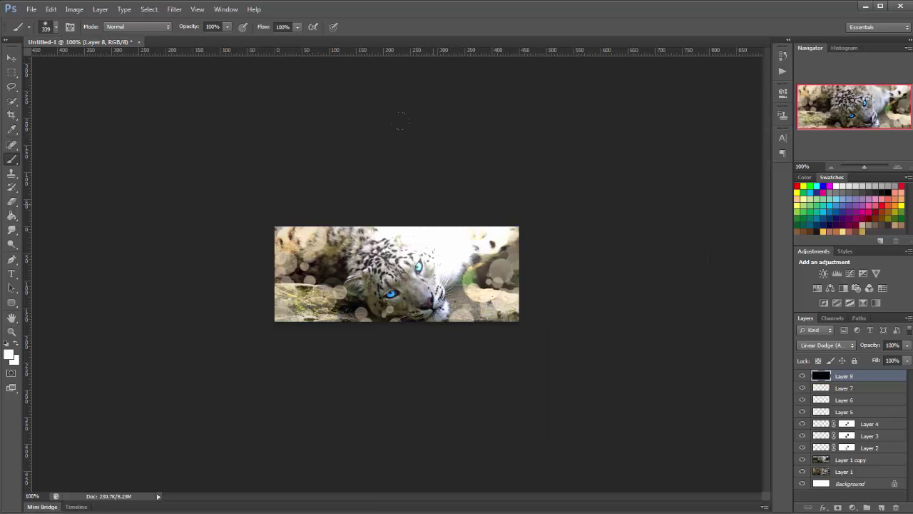
pyautogui.hotkey('ctrl', 'z')
pyautogui.click(478, 100)
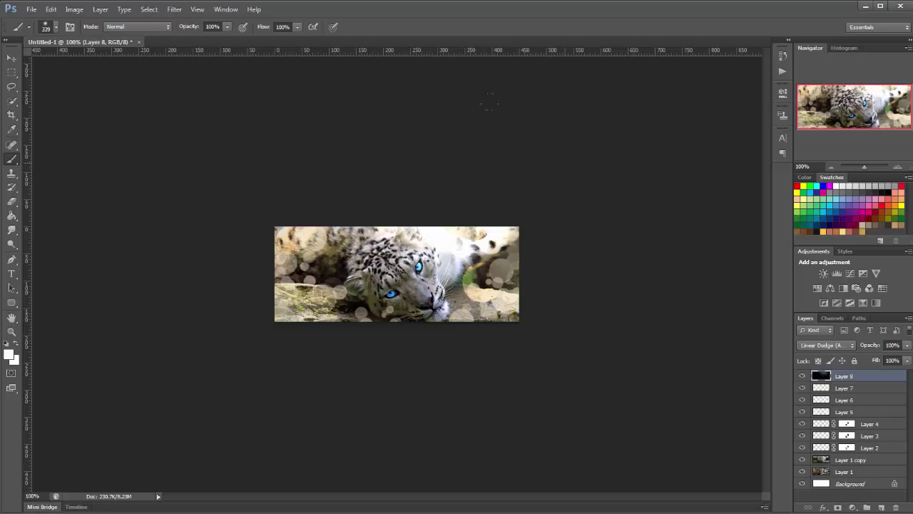
pyautogui.hotkey('ctrl', 'z')
pyautogui.click(358, 112)
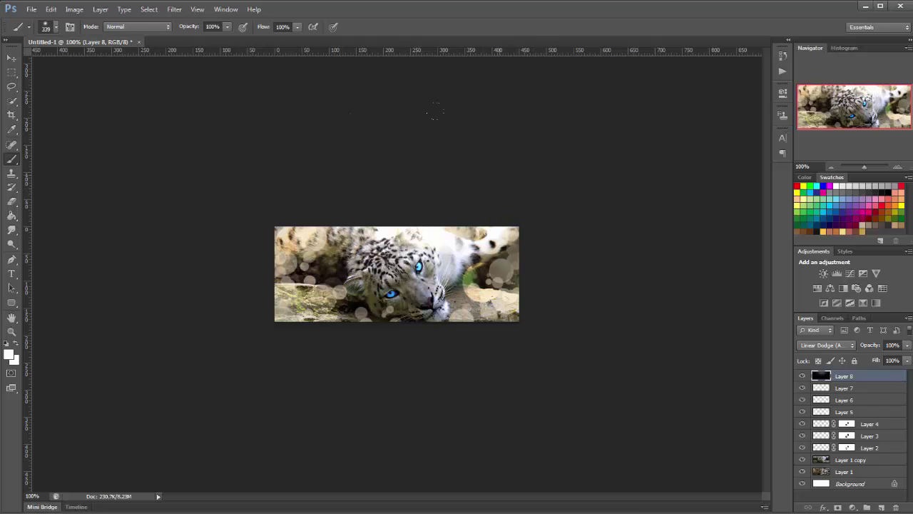
# On a new layer, paint soft black shading around the banner's lower edge and sides, and lower the layer's opacity to 41%.
pyautogui.click(882, 507)
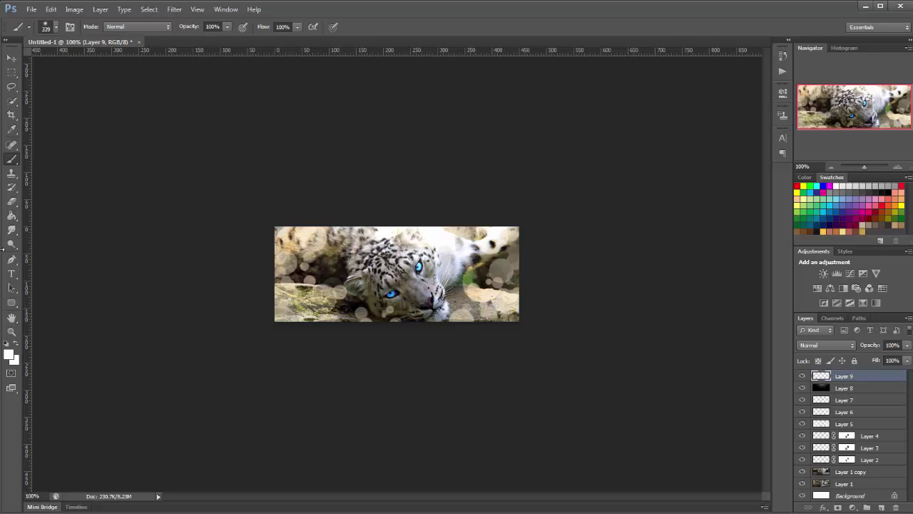
pyautogui.click(6, 345)
pyautogui.moveTo(278, 325)
pyautogui.mouseDown()
pyautogui.moveTo(457, 329)
pyautogui.moveTo(503, 194)
pyautogui.mouseUp()
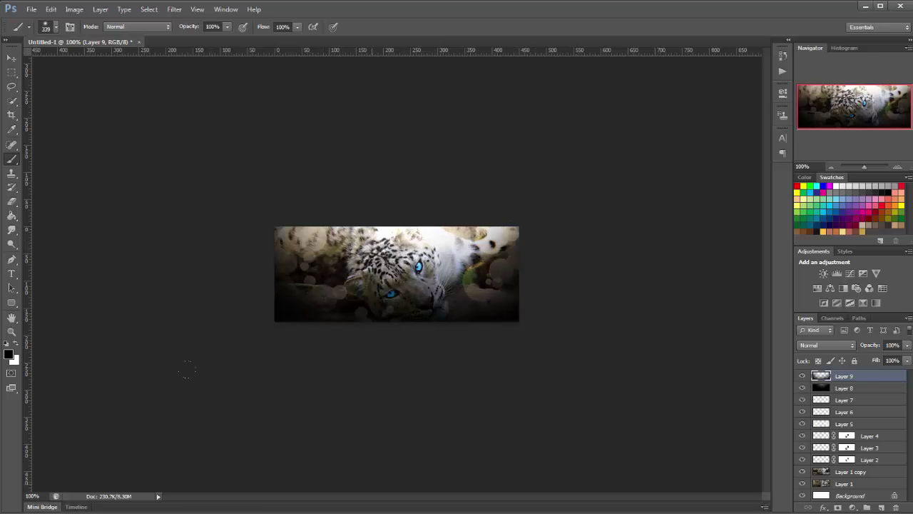
pyautogui.moveTo(869, 347); pyautogui.dragTo(837, 350)
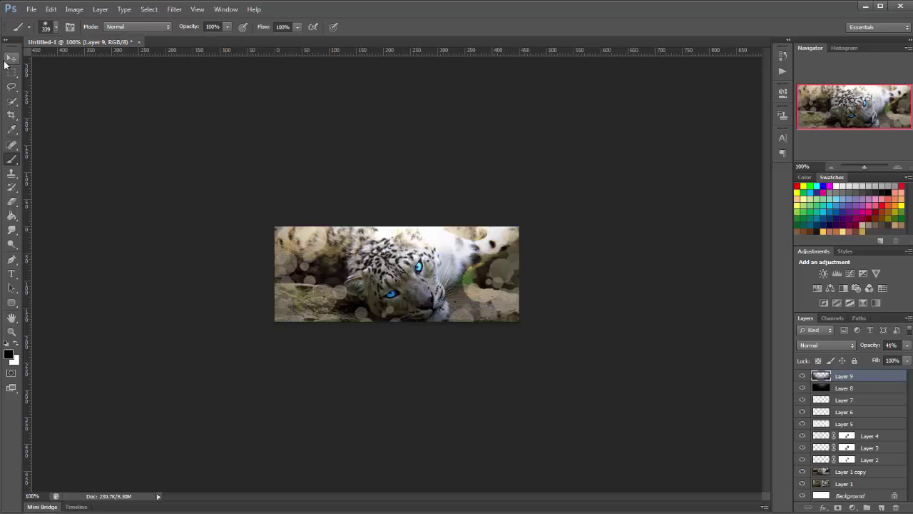
# Browse to the Resources folder inside Images and open the stock image of orange light sparks on black.
pyautogui.press('v')
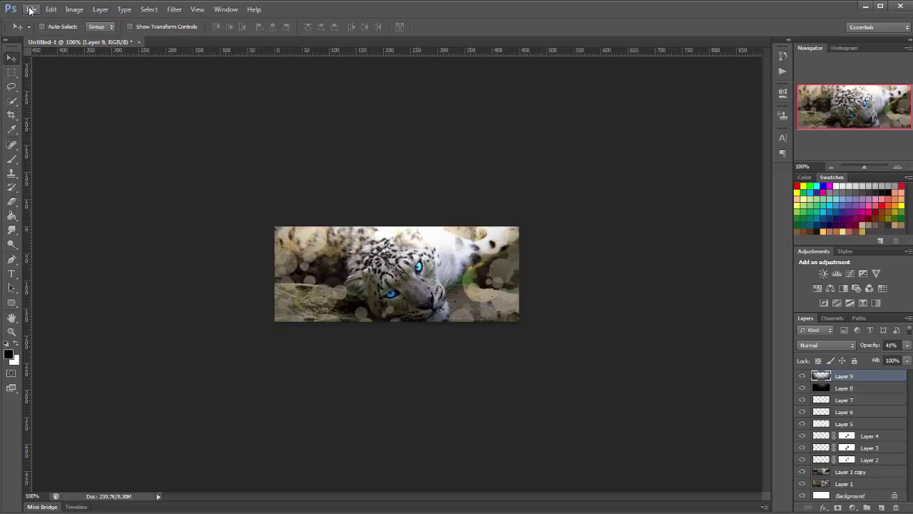
pyautogui.click(31, 8)
pyautogui.moveTo(61, 84)
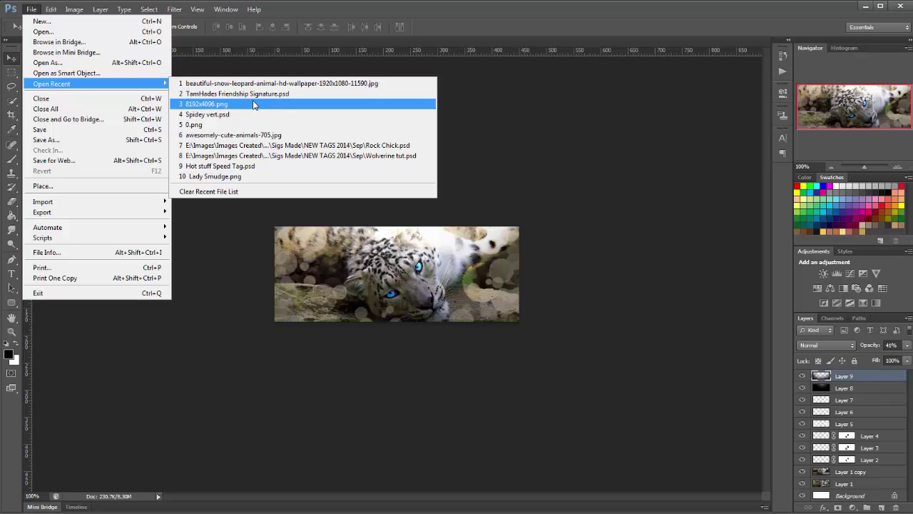
pyautogui.click(98, 34)
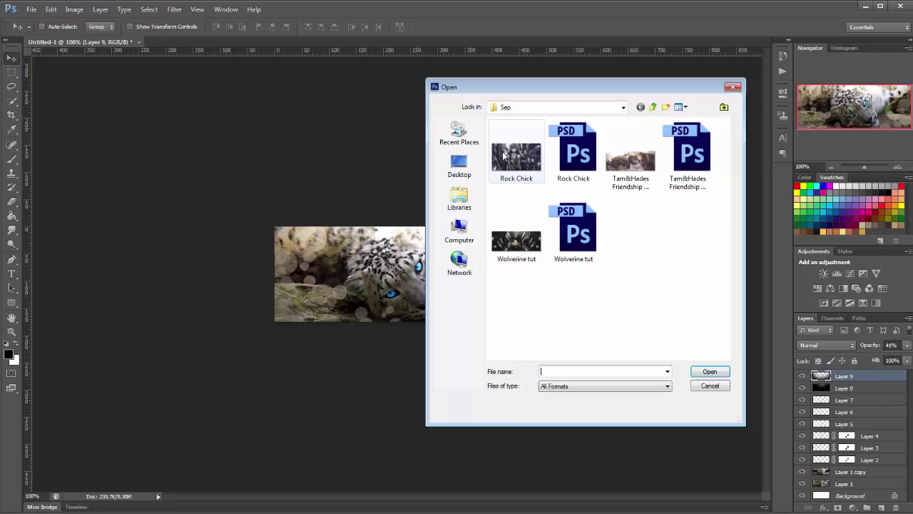
pyautogui.click(654, 107)
pyautogui.click(654, 107)
pyautogui.click(654, 107)
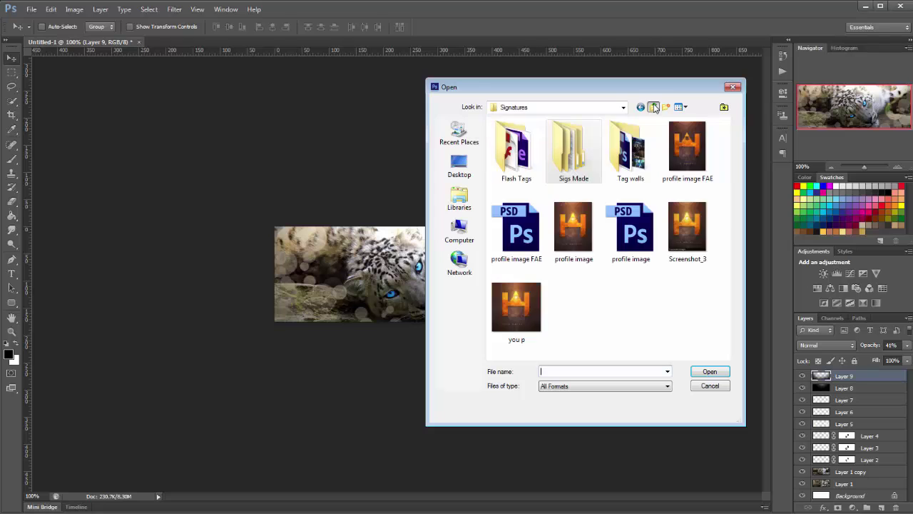
pyautogui.click(653, 107)
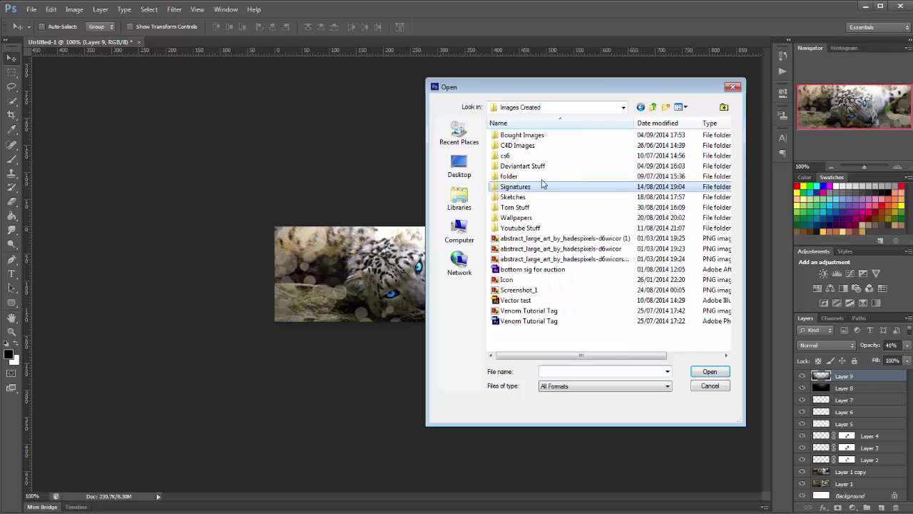
pyautogui.click(654, 107)
pyautogui.doubleClick(510, 145)
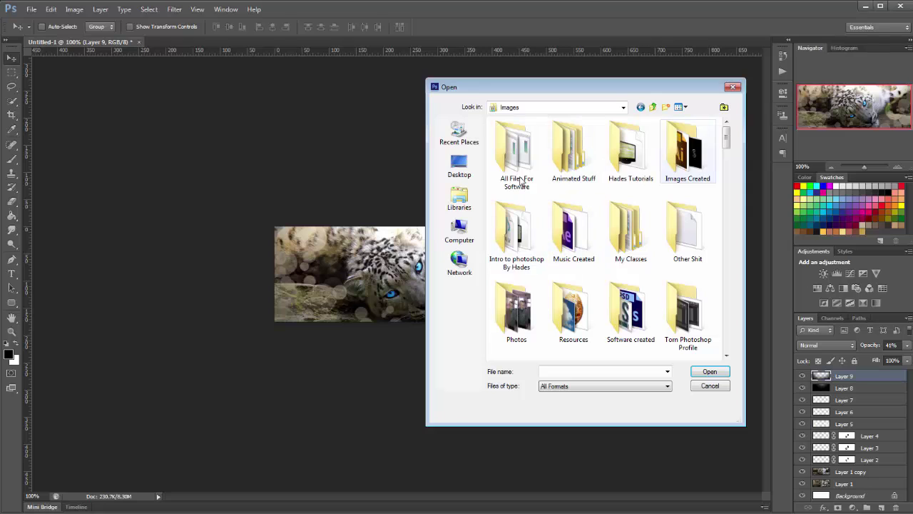
pyautogui.doubleClick(575, 314)
pyautogui.doubleClick(573, 150)
pyautogui.doubleClick(497, 161)
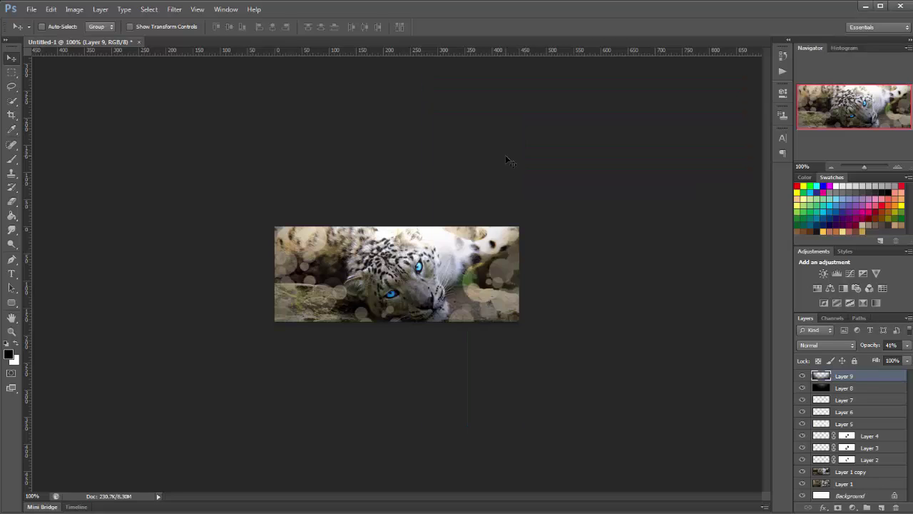
# Bring the spark image into the banner, set its blend mode to Linear Dodge (Add), and place the sparks around the right end.
pyautogui.moveTo(222, 62); pyautogui.dragTo(712, 295)
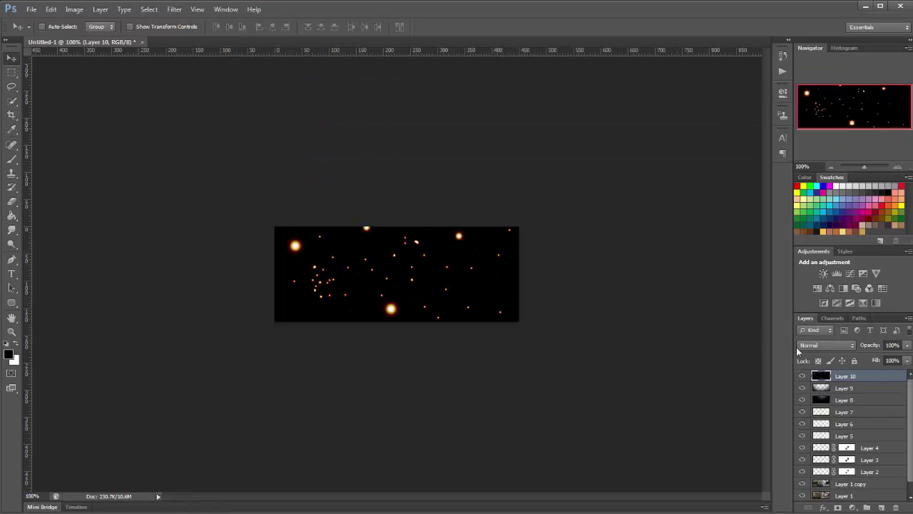
pyautogui.click(817, 345)
pyautogui.click(820, 165)
pyautogui.moveTo(589, 300)
pyautogui.mouseDown()
pyautogui.moveTo(582, 324)
pyautogui.moveTo(603, 332)
pyautogui.moveTo(693, 251)
pyautogui.moveTo(685, 276)
pyautogui.moveTo(674, 253)
pyautogui.moveTo(700, 282)
pyautogui.mouseUp()
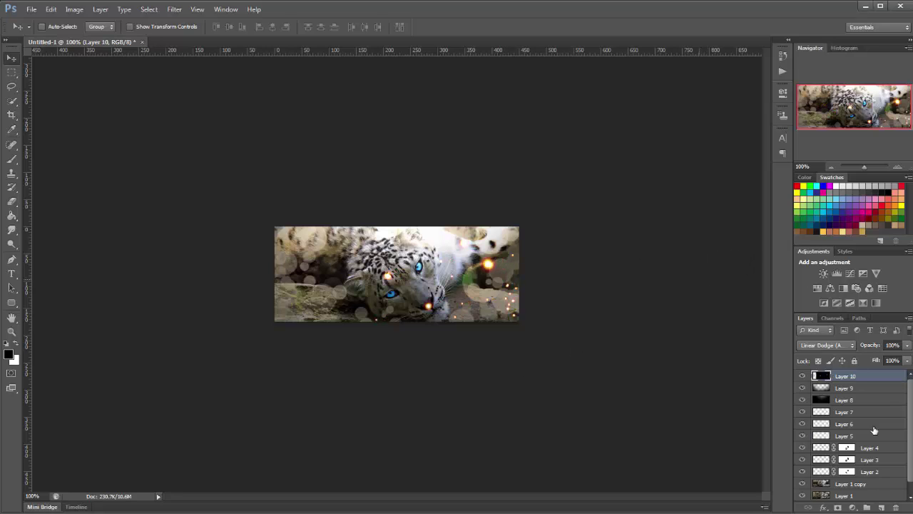
# Erase the orange sparks covering the leopard's face, raising the eraser's flow to 100%.
pyautogui.click(11, 202)
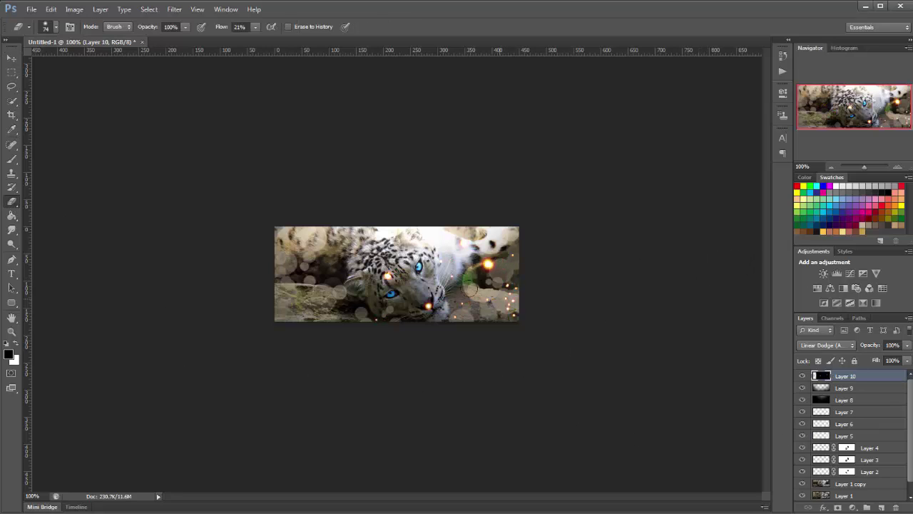
pyautogui.moveTo(383, 266); pyautogui.dragTo(428, 305)
pyautogui.click(256, 29)
pyautogui.moveTo(262, 40); pyautogui.dragTo(305, 39)
pyautogui.rightClick(396, 268)
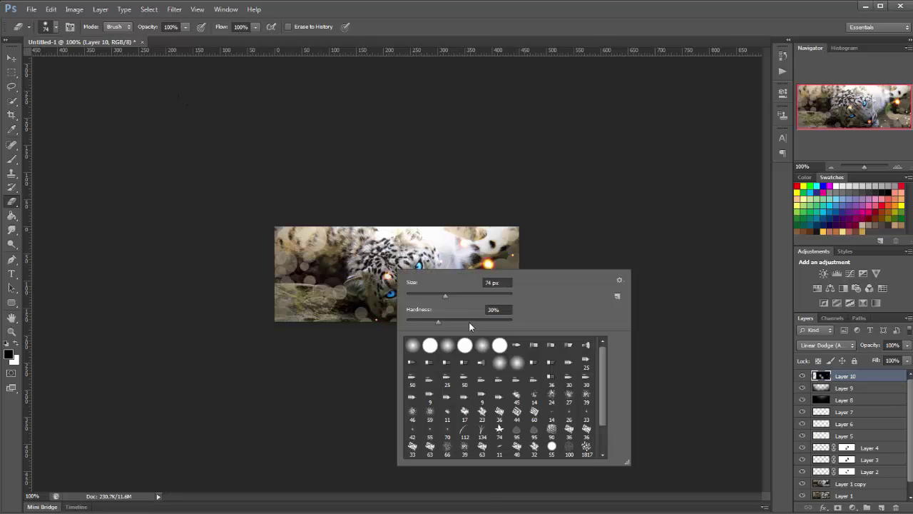
pyautogui.click(375, 275)
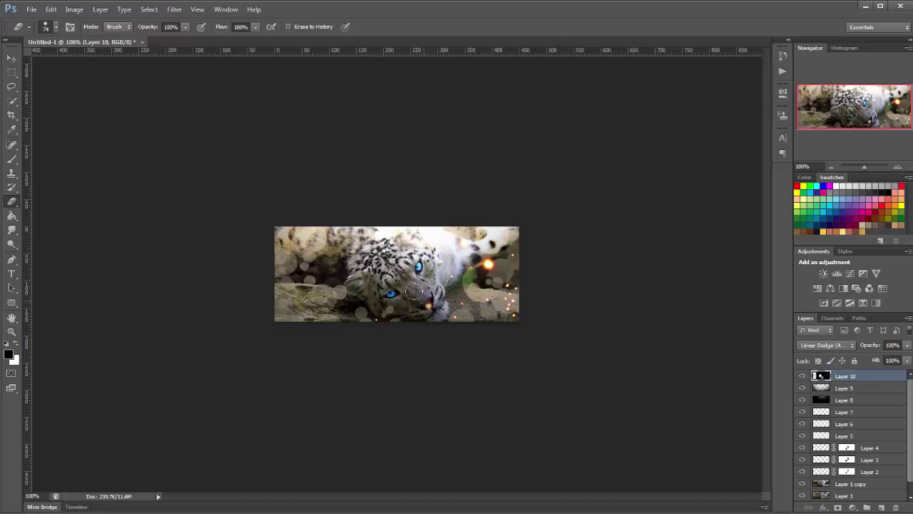
# Duplicate the spark layer and move the copy so its lights fall over the banner's left end.
pyautogui.hotkey('ctrl', 'j')
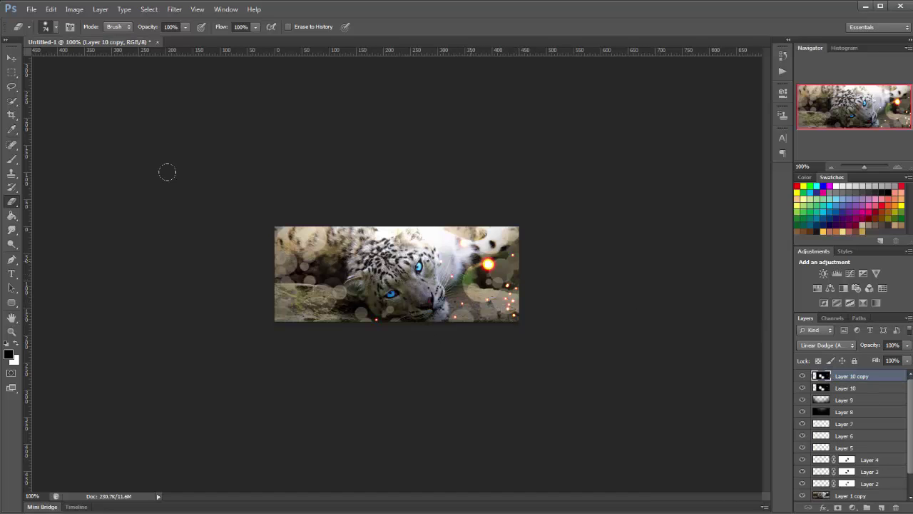
pyautogui.press('v')
pyautogui.moveTo(625, 333)
pyautogui.mouseDown()
pyautogui.moveTo(303, 268)
pyautogui.moveTo(500, 333)
pyautogui.moveTo(460, 362)
pyautogui.moveTo(487, 331)
pyautogui.moveTo(550, 298)
pyautogui.moveTo(461, 281)
pyautogui.moveTo(521, 316)
pyautogui.moveTo(491, 256)
pyautogui.moveTo(452, 233)
pyautogui.moveTo(473, 243)
pyautogui.moveTo(497, 311)
pyautogui.moveTo(490, 257)
pyautogui.moveTo(497, 272)
pyautogui.mouseUp()
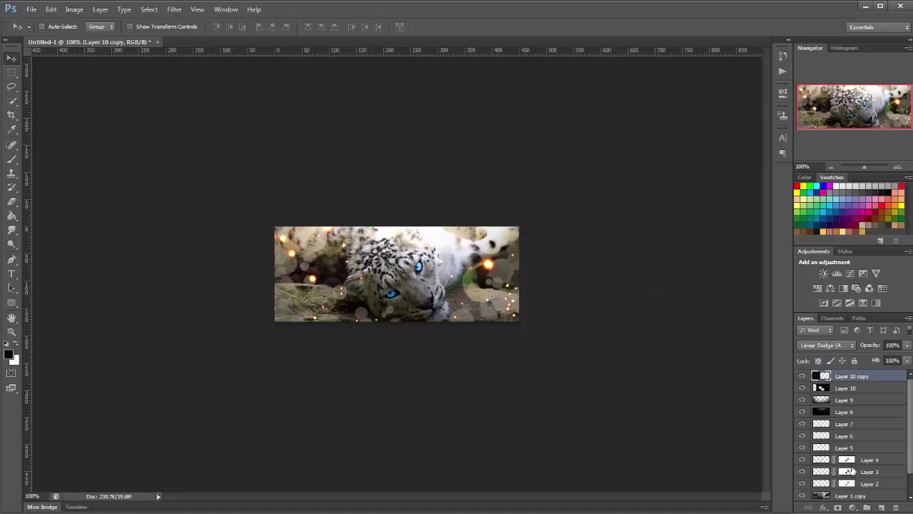
# Add a black-to-white gradient map above all layers, set its blend mode to Luminosity and lower its opacity.
pyautogui.click(854, 508)
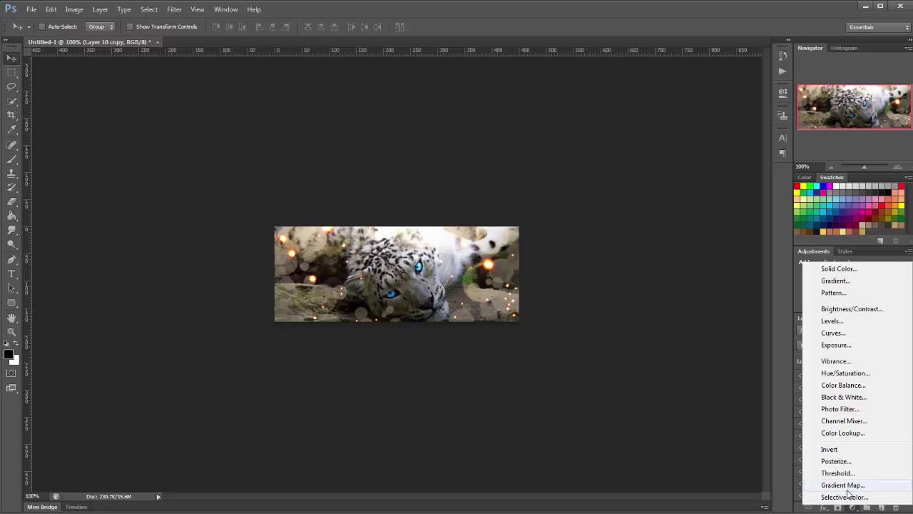
pyautogui.click(849, 493)
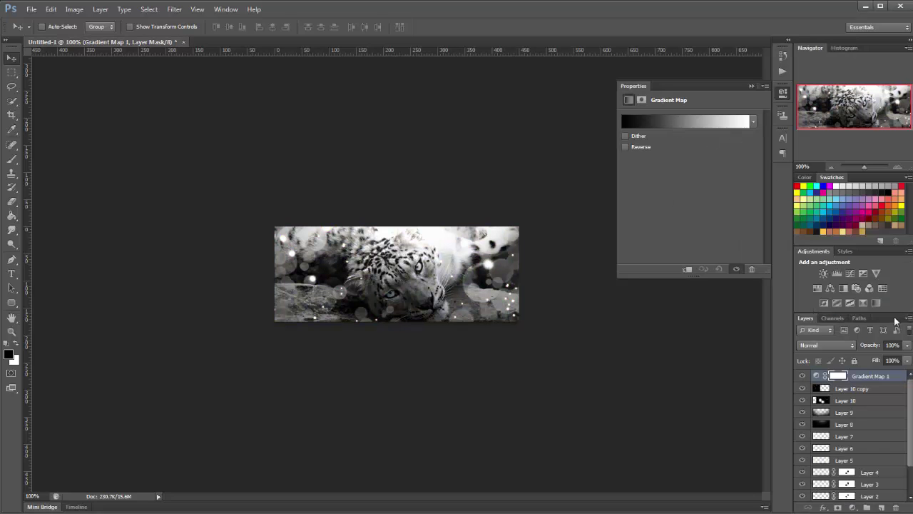
pyautogui.click(825, 345)
pyautogui.click(825, 346)
pyautogui.click(892, 345)
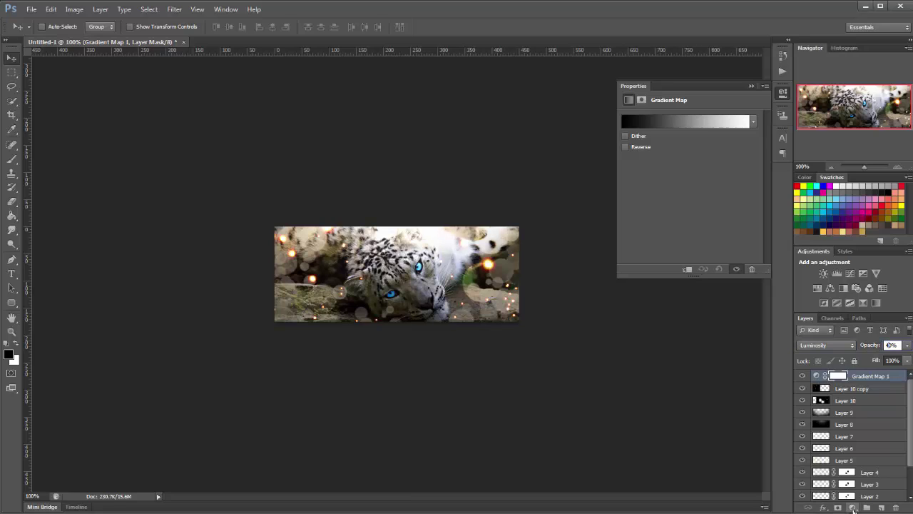
# Add a second gradient map using the Violet, Orange preset.
pyautogui.click(854, 507)
pyautogui.click(842, 489)
pyautogui.click(642, 121)
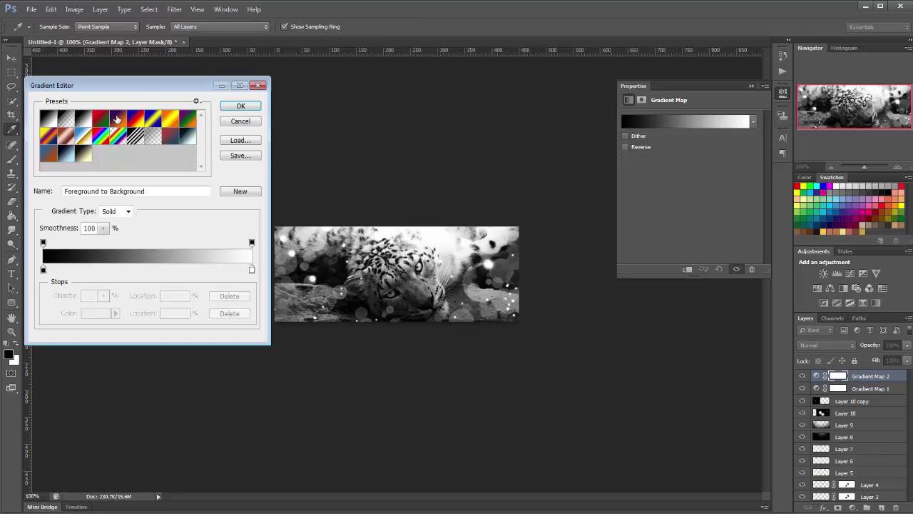
pyautogui.click(117, 119)
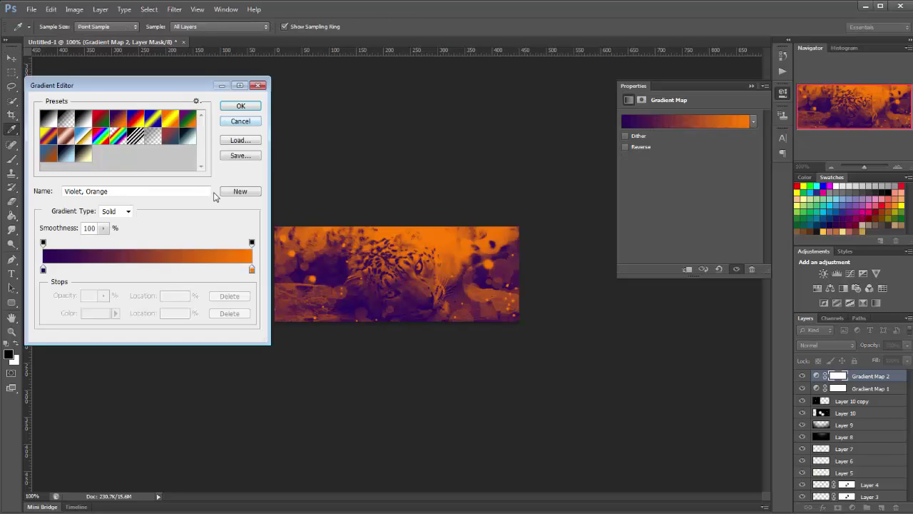
pyautogui.click(240, 105)
# Set the violet-orange gradient map's blend mode to Lighten and its opacity to 30%.
pyautogui.click(809, 345)
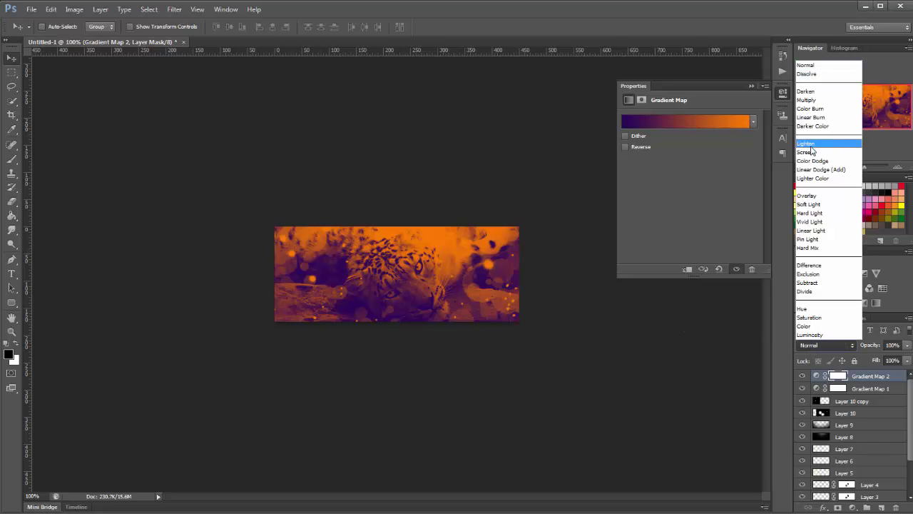
pyautogui.click(815, 143)
pyautogui.click(893, 345)
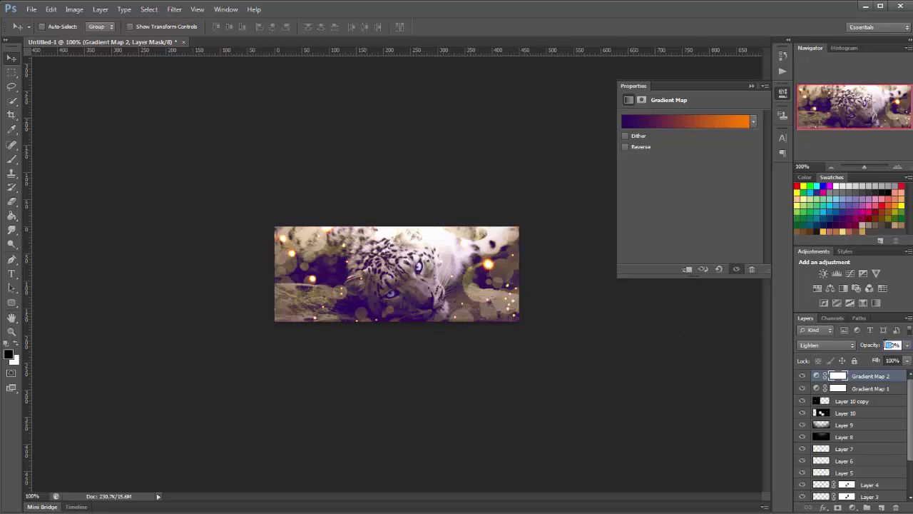
pyautogui.write('30')
pyautogui.press('Return')
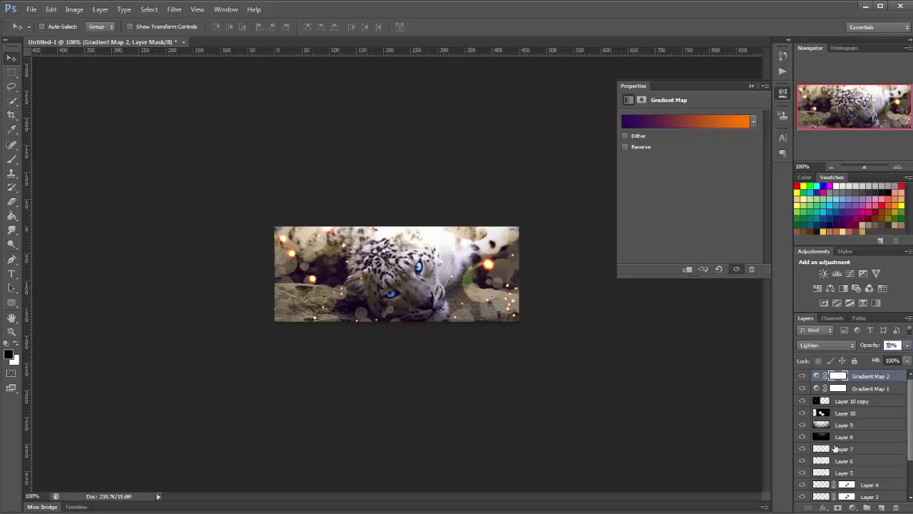
# Add a third gradient map using the custom preset that runs from red #a64135 to blue #214565.
pyautogui.click(854, 506)
pyautogui.click(843, 487)
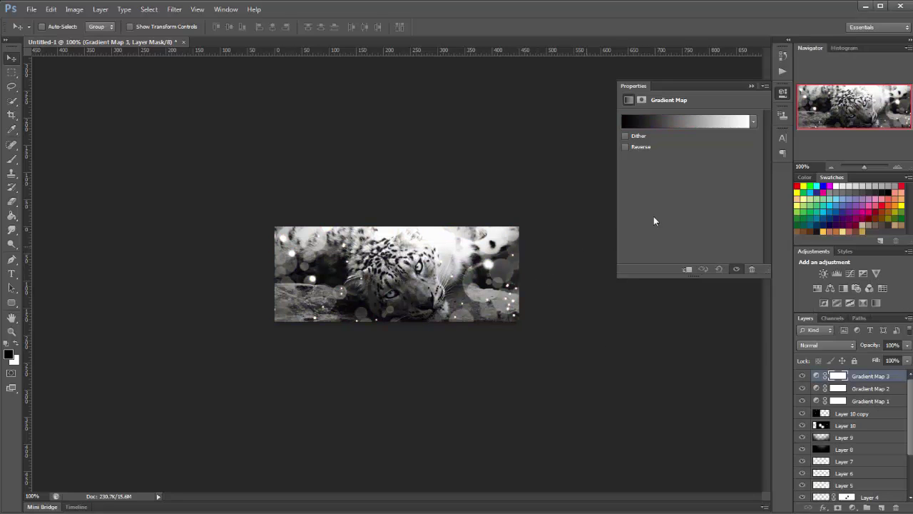
pyautogui.click(661, 121)
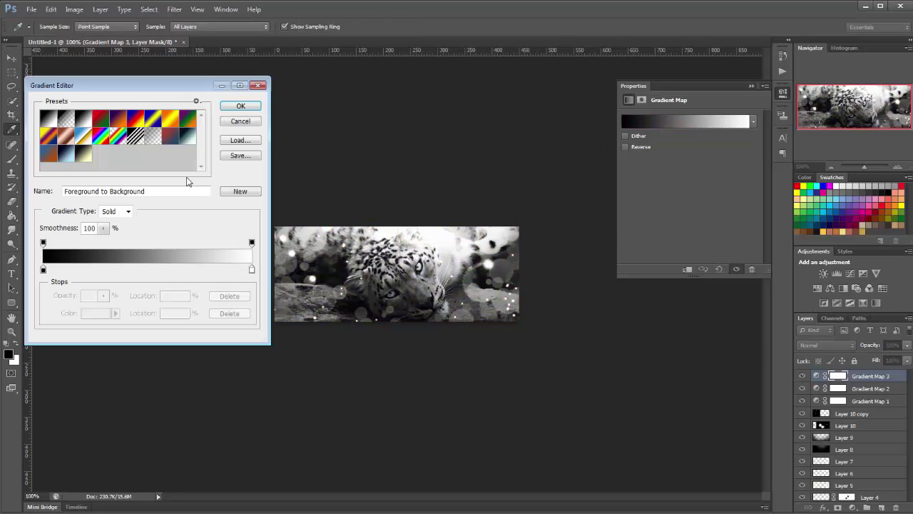
pyautogui.click(170, 137)
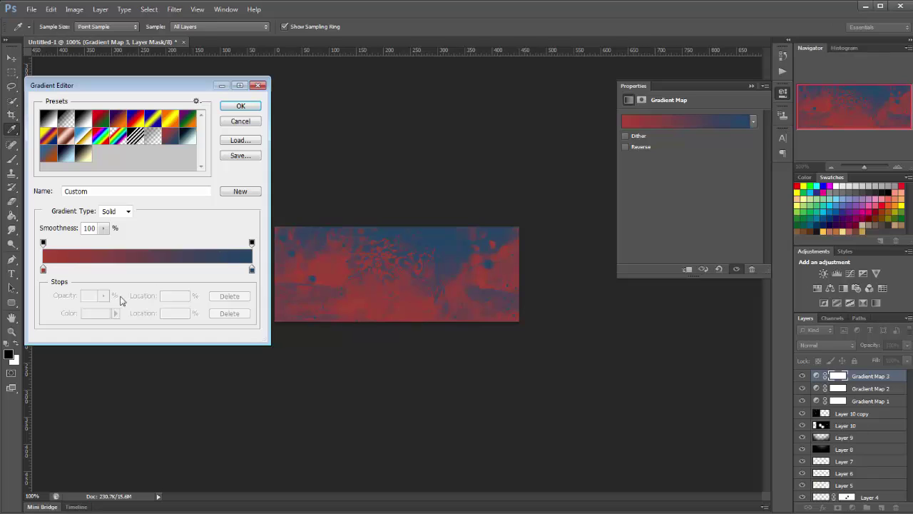
pyautogui.click(43, 269)
pyautogui.click(93, 314)
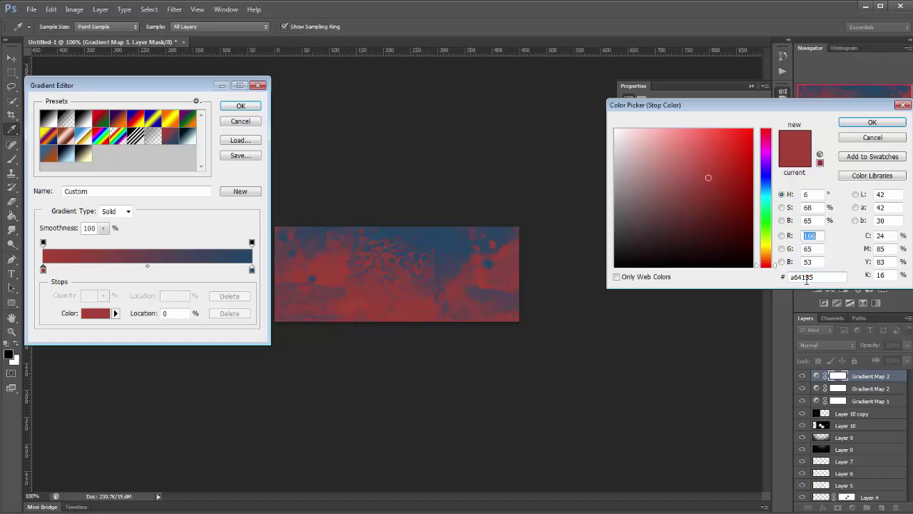
pyautogui.click(855, 127)
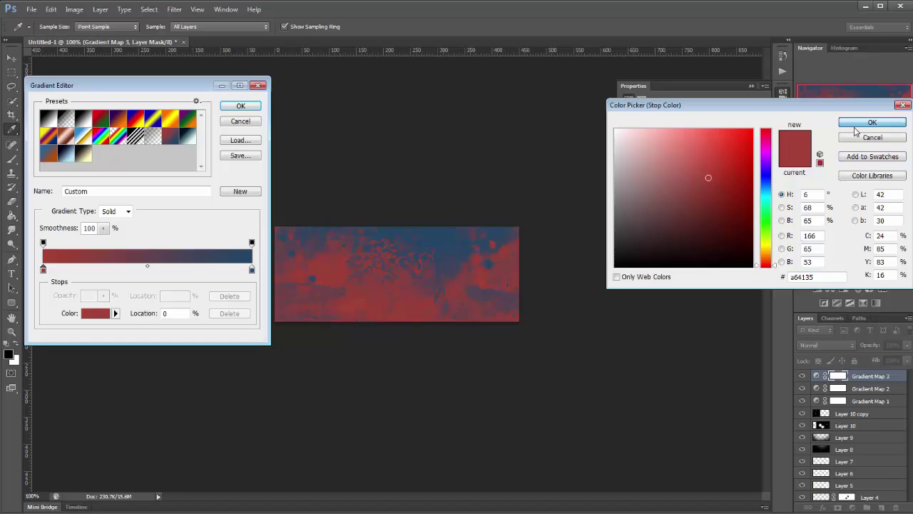
pyautogui.click(251, 269)
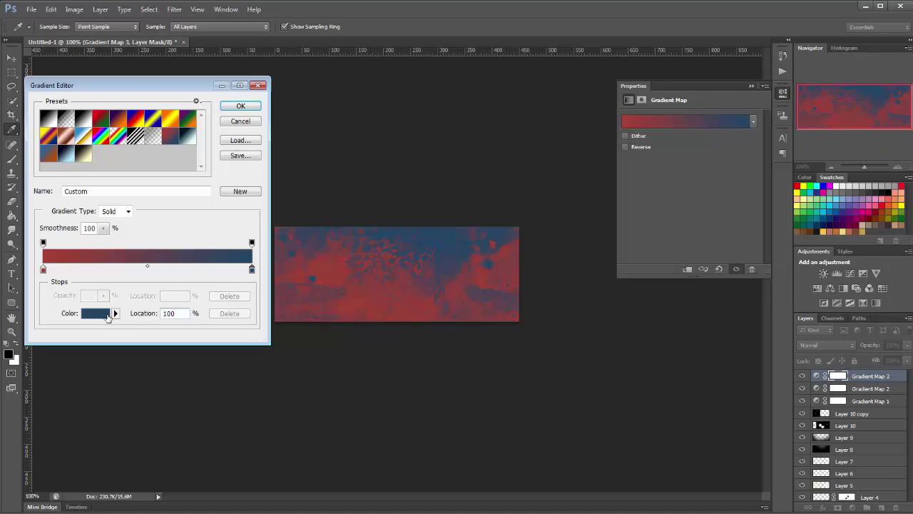
pyautogui.click(95, 313)
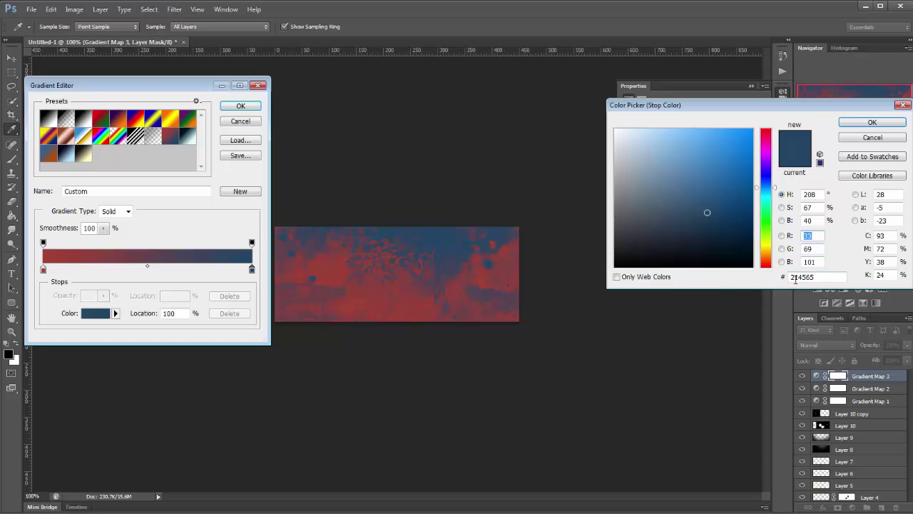
pyautogui.click(871, 122)
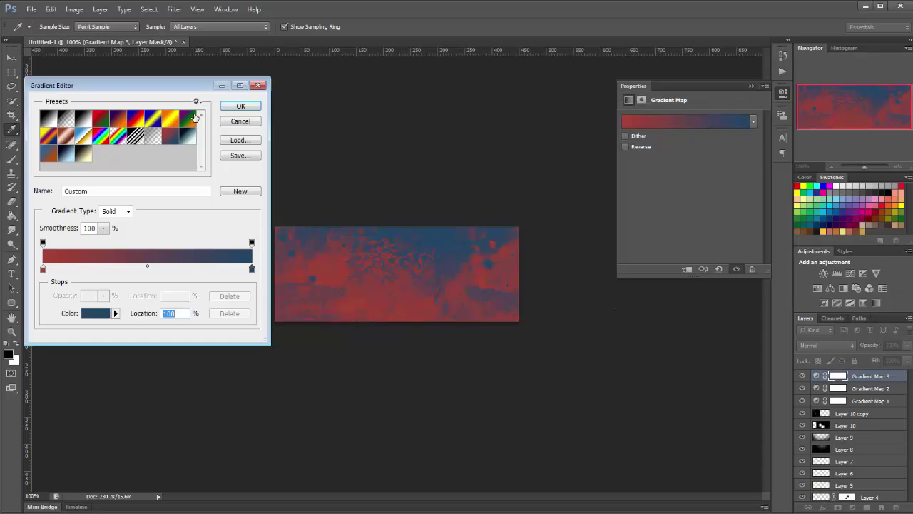
pyautogui.click(238, 108)
# Reverse the red-blue gradient map, then set its blend mode to Lighten and its opacity to 44%.
pyautogui.click(631, 147)
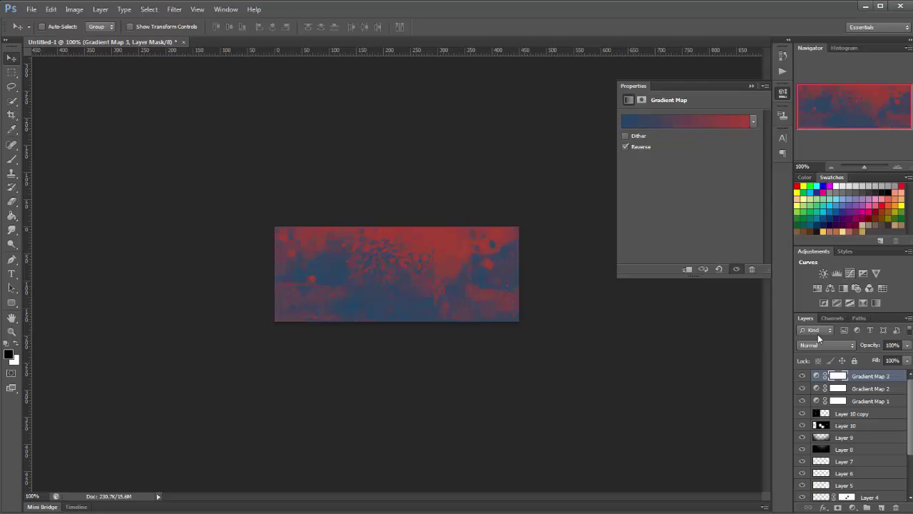
pyautogui.click(814, 346)
pyautogui.click(805, 144)
pyautogui.moveTo(871, 350); pyautogui.dragTo(843, 349)
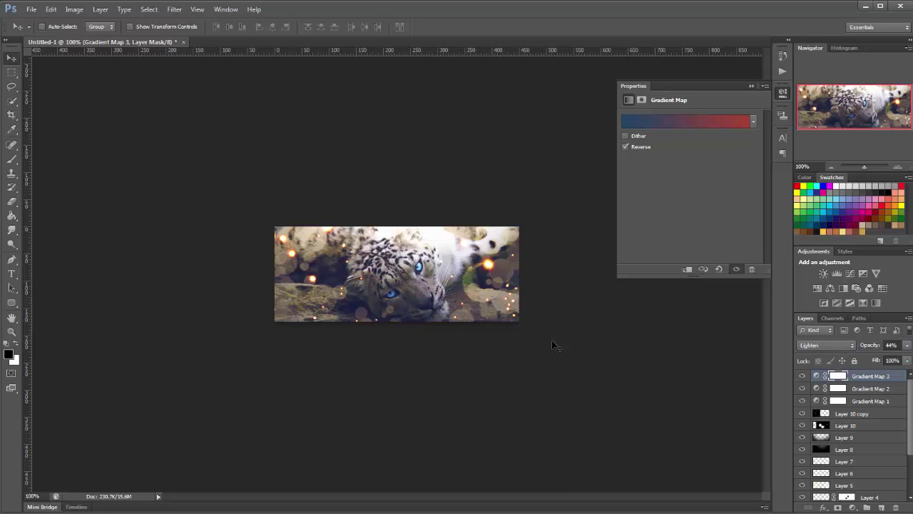
# Add a fourth gradient map using the custom near-black #0a0a0f to pale yellow #fffabf preset, and lower its opacity.
pyautogui.click(854, 508)
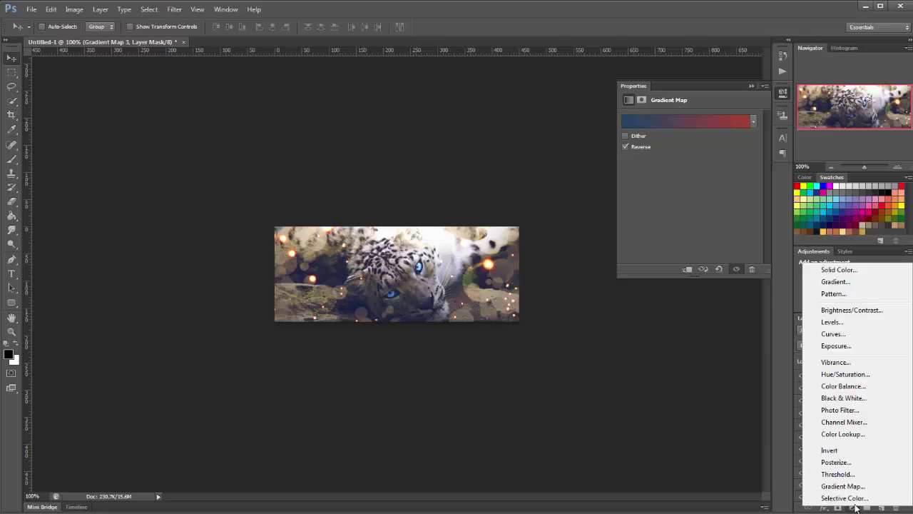
pyautogui.click(834, 489)
pyautogui.click(628, 122)
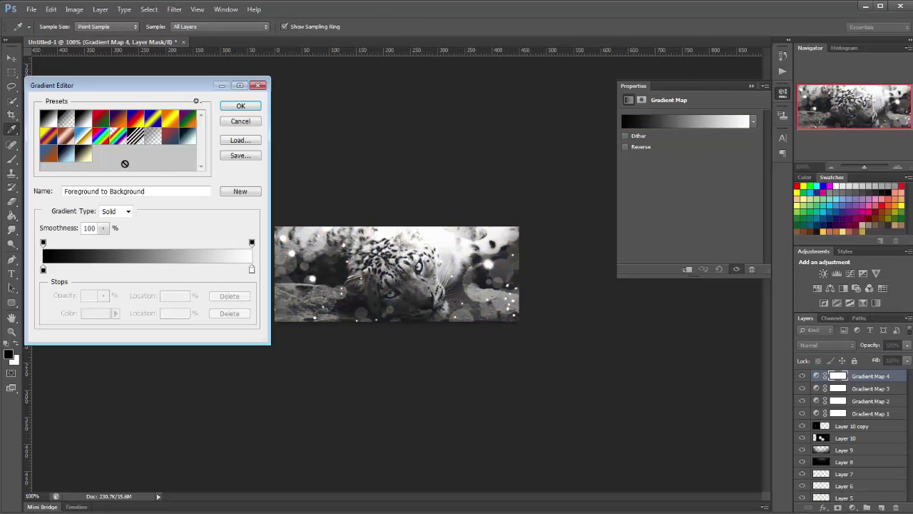
pyautogui.click(85, 156)
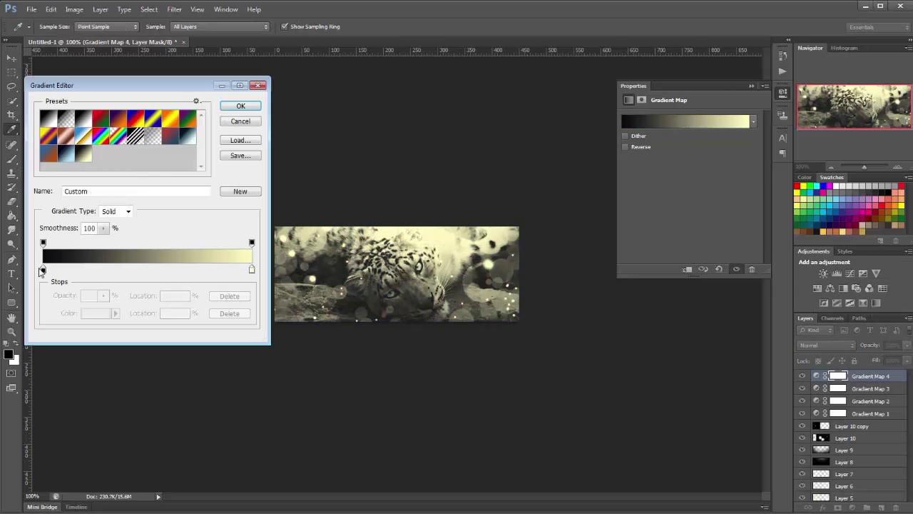
pyautogui.click(43, 269)
pyautogui.click(94, 317)
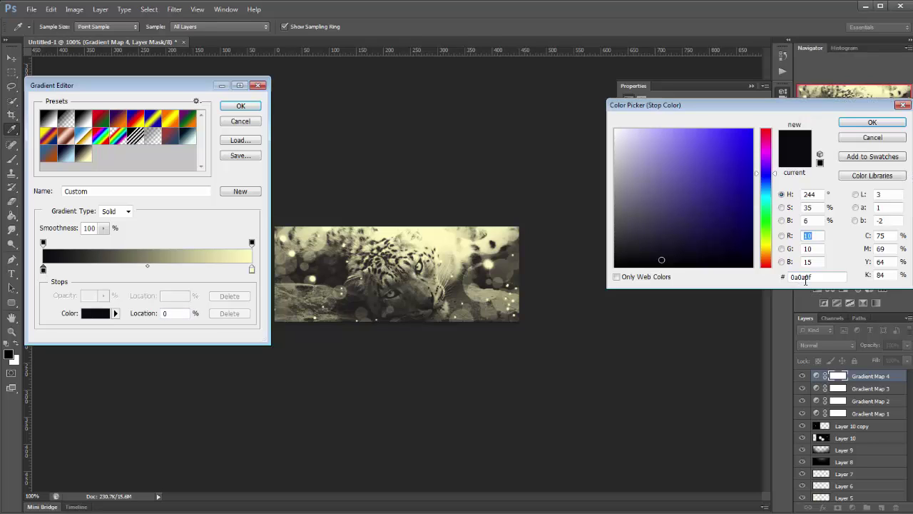
pyautogui.click(863, 124)
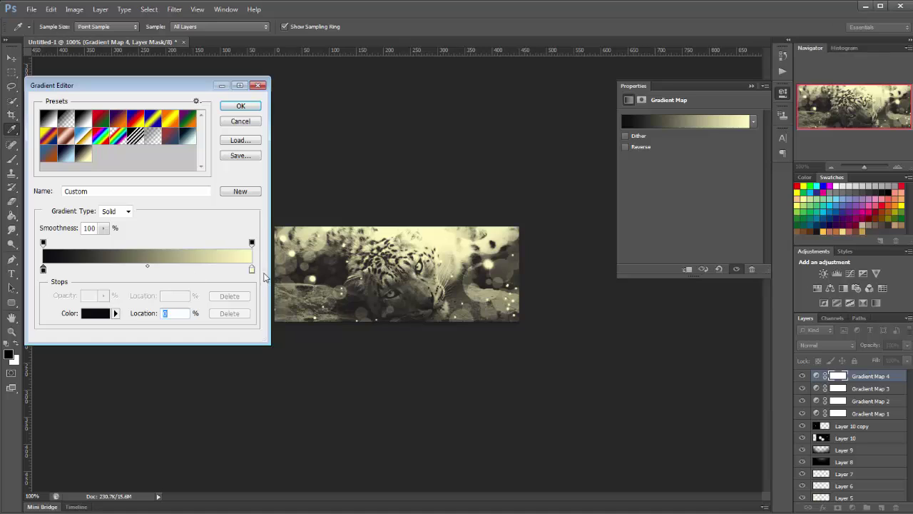
pyautogui.click(251, 269)
pyautogui.click(95, 313)
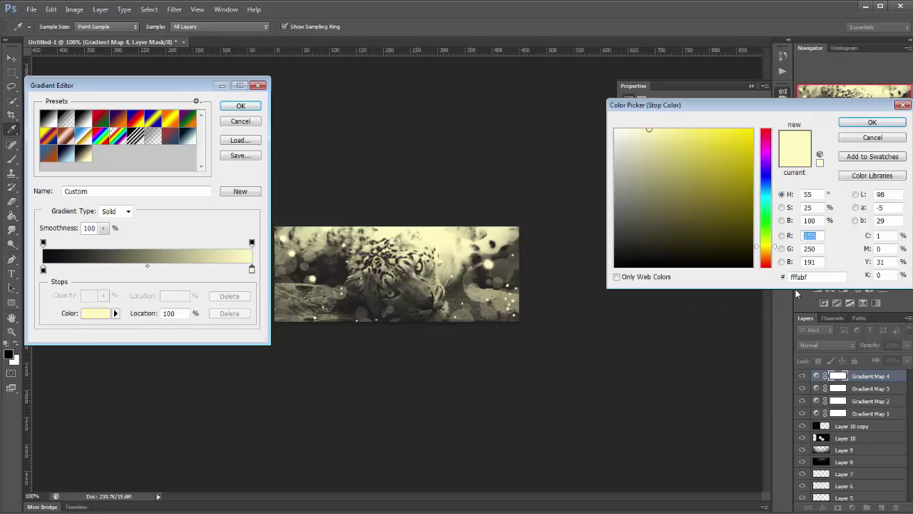
pyautogui.click(872, 122)
pyautogui.click(226, 106)
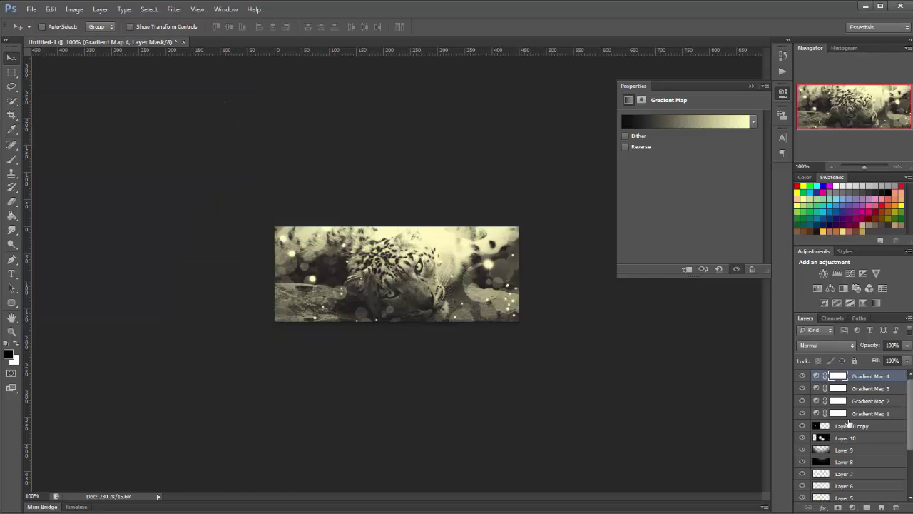
pyautogui.moveTo(850, 346); pyautogui.dragTo(832, 352)
# Add an Exposure adjustment layer on top with exposure +0.11 and offset +0.0041.
pyautogui.click(852, 508)
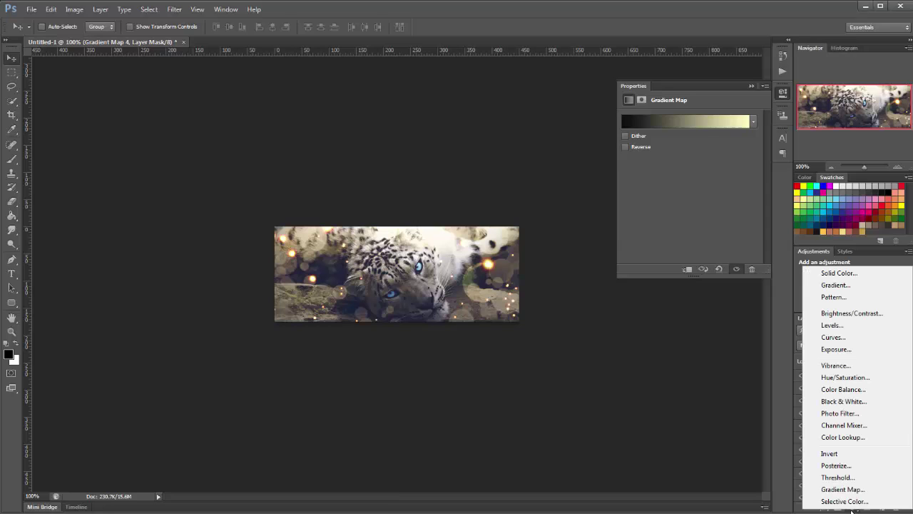
pyautogui.click(838, 350)
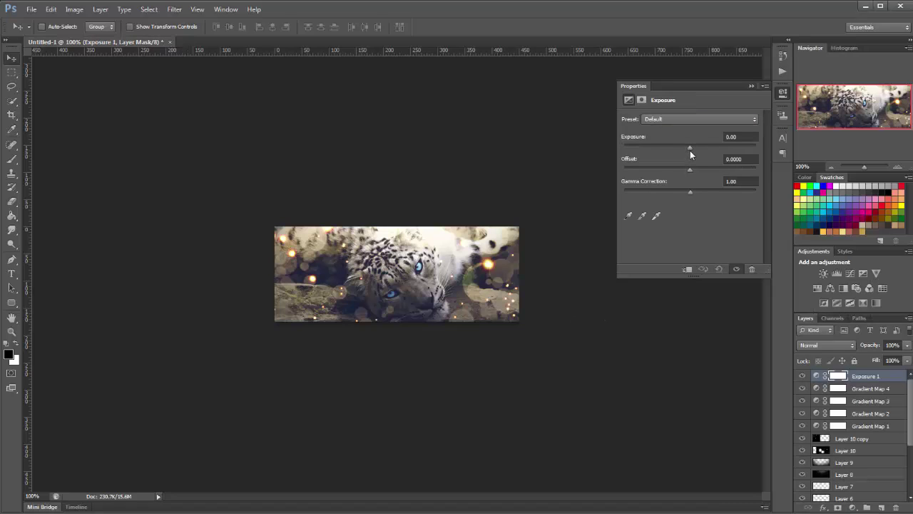
pyautogui.moveTo(690, 147); pyautogui.dragTo(691, 148)
pyautogui.moveTo(690, 170); pyautogui.dragTo(690, 169)
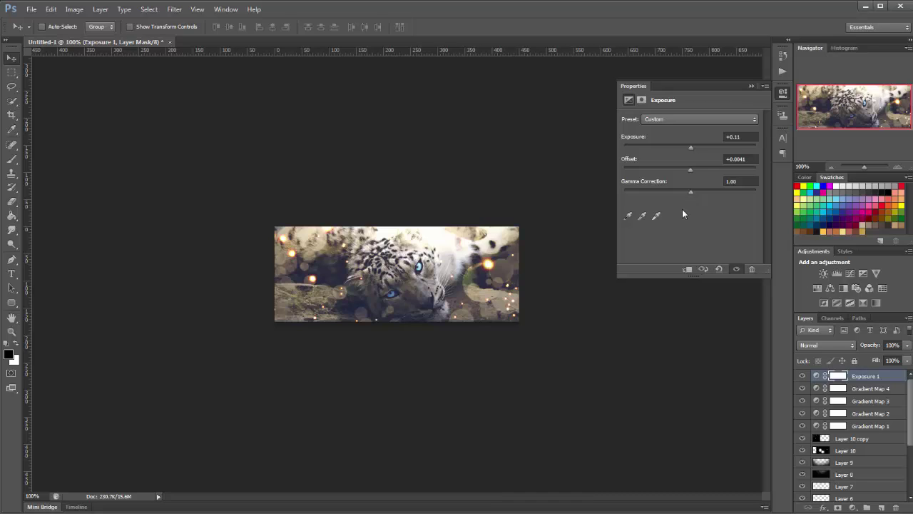
pyautogui.click(752, 87)
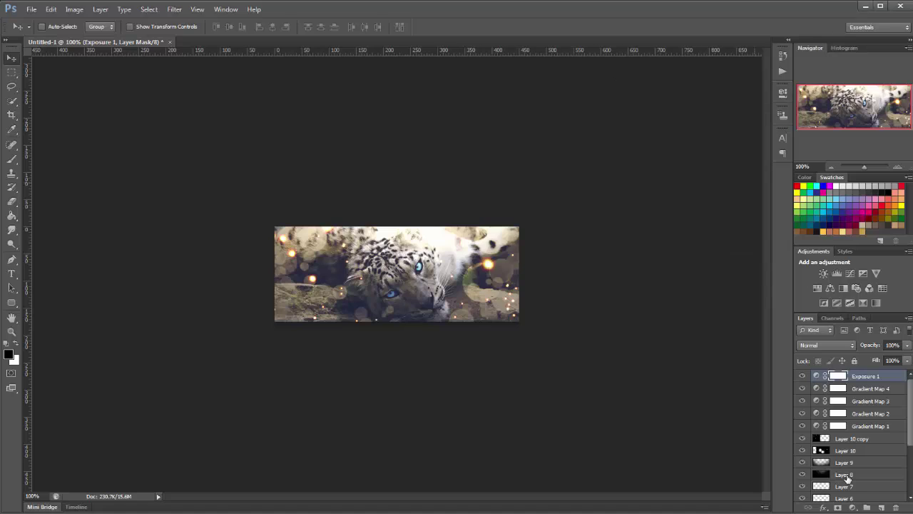
# Create a new layer on top and use Apply Image to fill it with the merged banner.
pyautogui.click(880, 505)
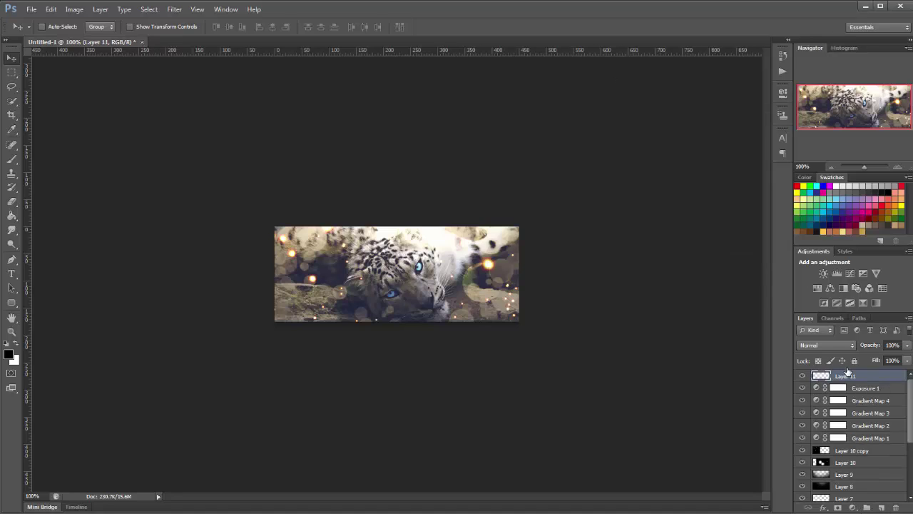
pyautogui.click(74, 9)
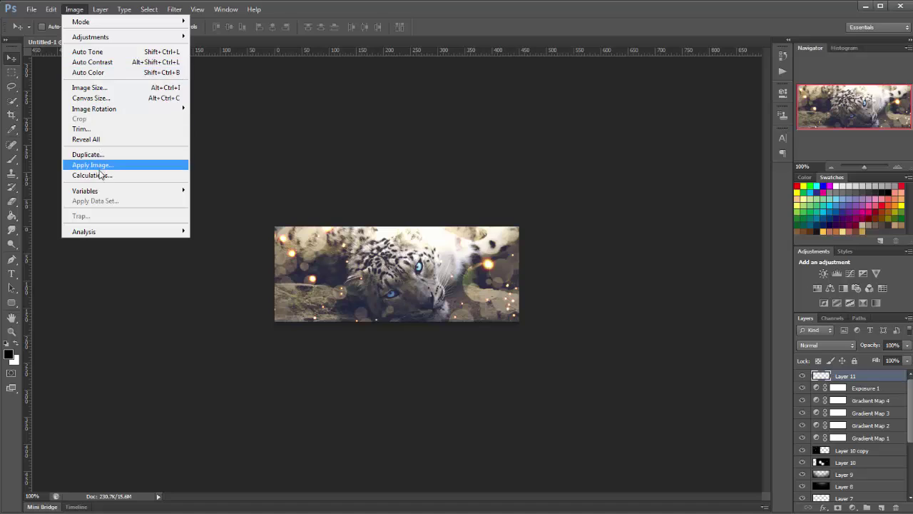
pyautogui.click(100, 166)
pyautogui.click(544, 161)
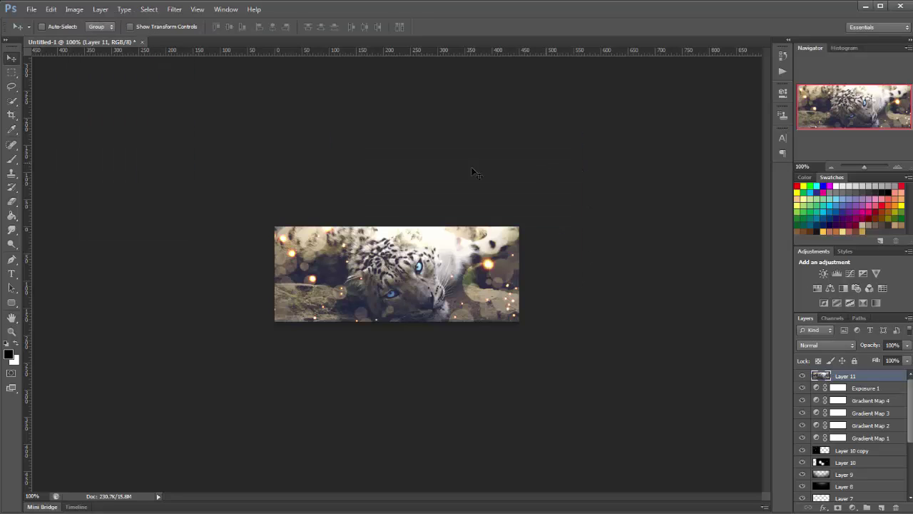
# Apply a Gaussian Blur with a 1.2-pixel radius to the merged banner layer.
pyautogui.click(174, 10)
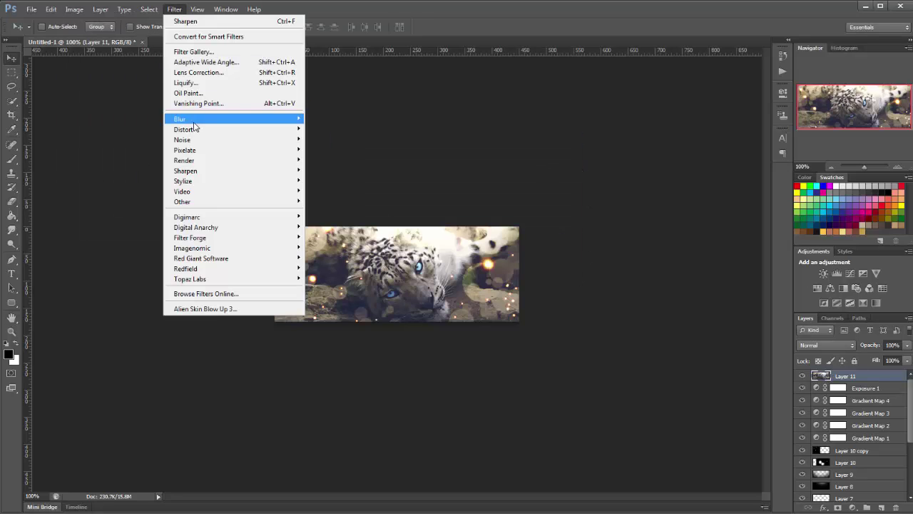
pyautogui.moveTo(193, 124)
pyautogui.click(350, 196)
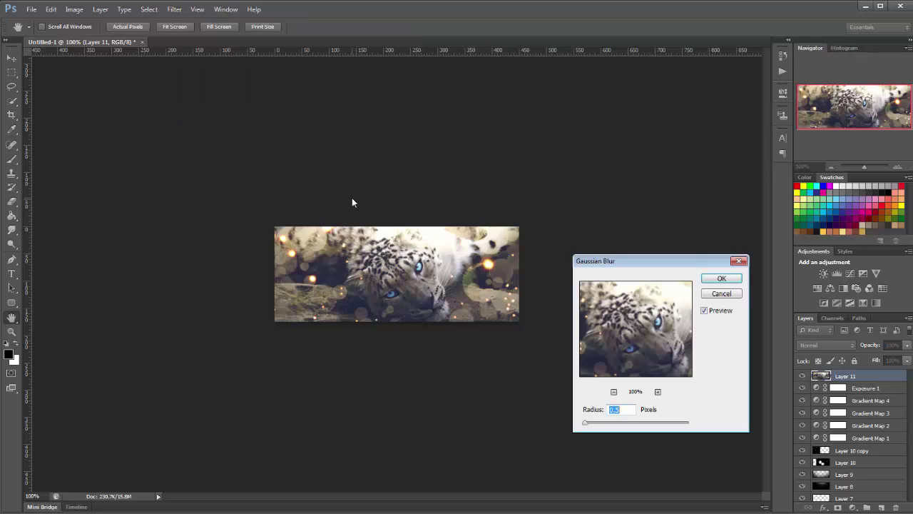
pyautogui.moveTo(592, 423); pyautogui.dragTo(589, 423)
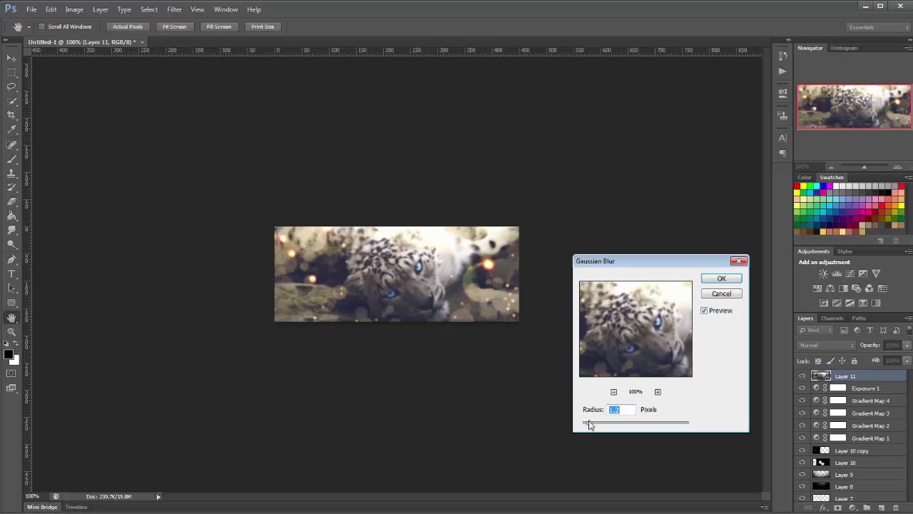
pyautogui.click(722, 279)
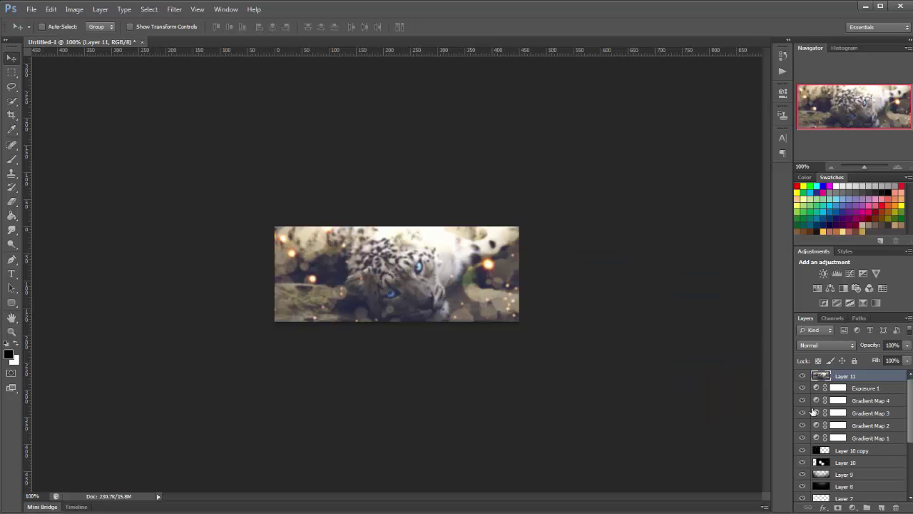
# Add a mask to the blurred layer and paint over the leopard's face with a soft 135 px black brush at 46% flow.
pyautogui.click(839, 506)
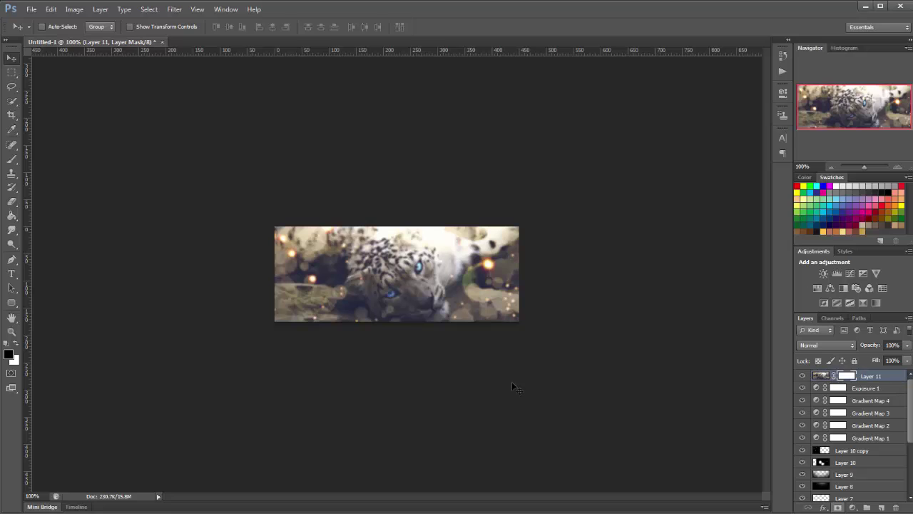
pyautogui.click(12, 158)
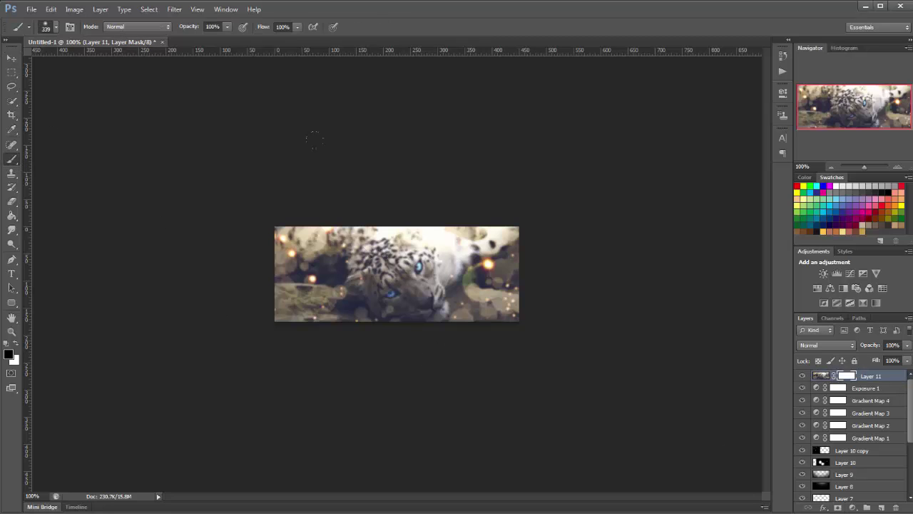
pyautogui.rightClick(422, 270)
pyautogui.click(473, 292)
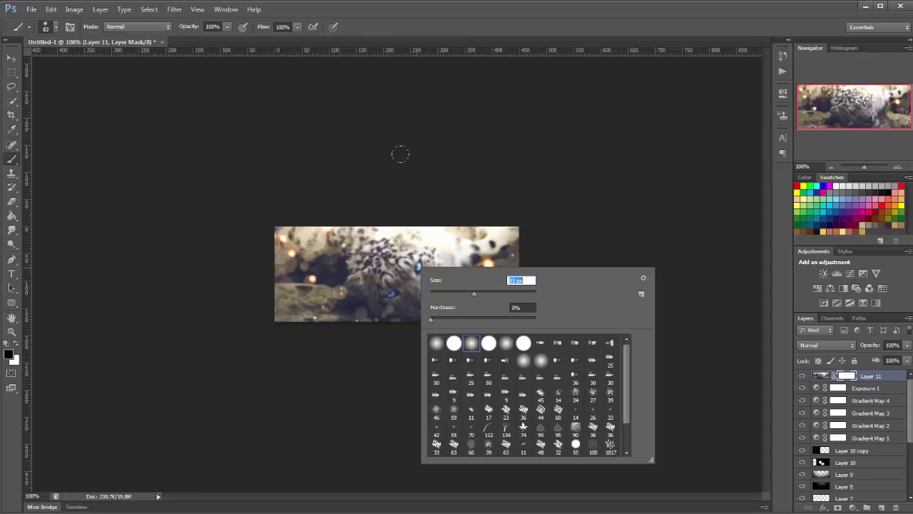
pyautogui.click(492, 292)
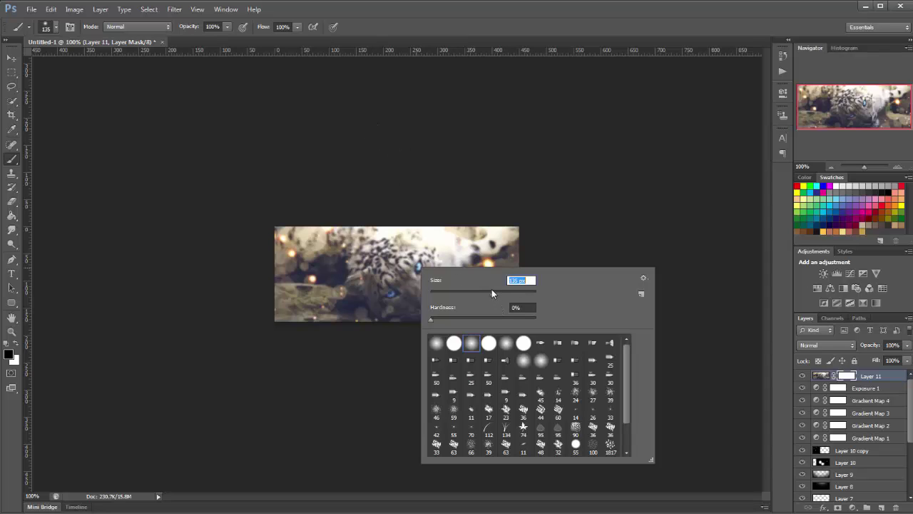
pyautogui.click(298, 28)
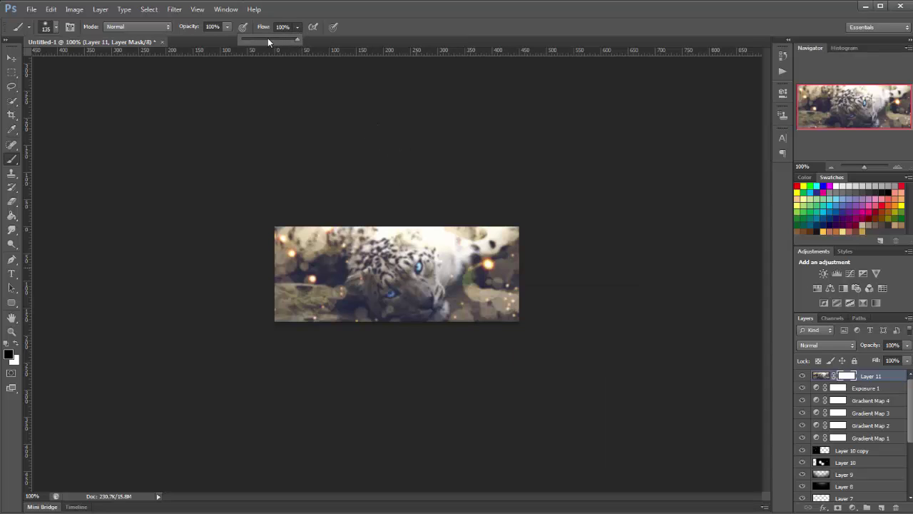
pyautogui.click(396, 274)
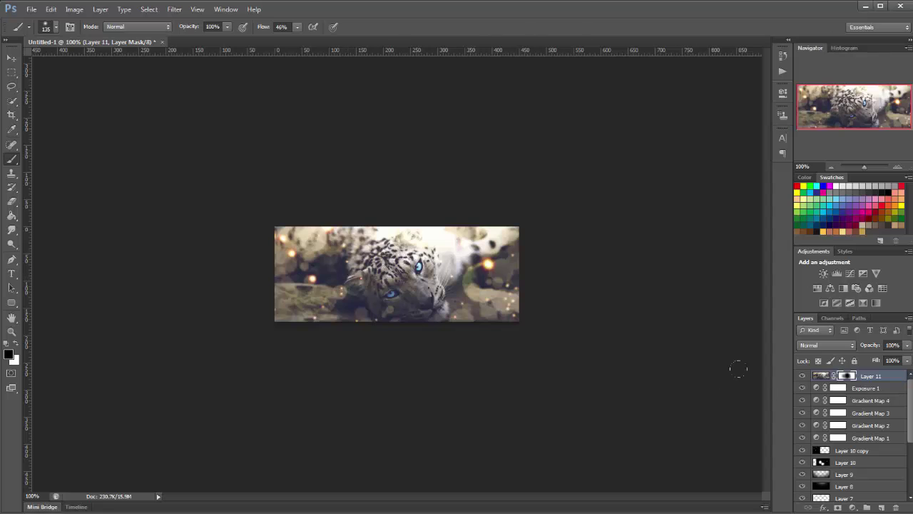
# Fill a new top layer with the merged banner and apply a Motion Blur with angle 77° and distance 4 pixels.
pyautogui.click(881, 507)
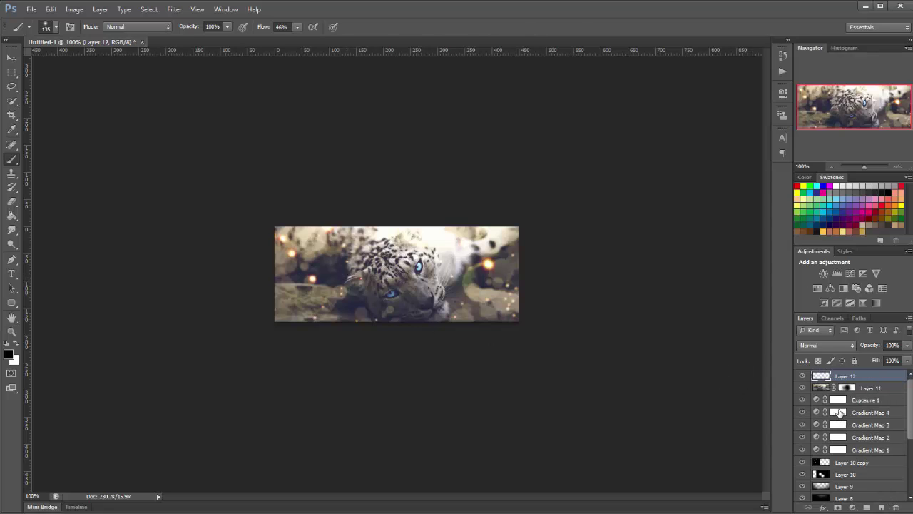
pyautogui.click(175, 9)
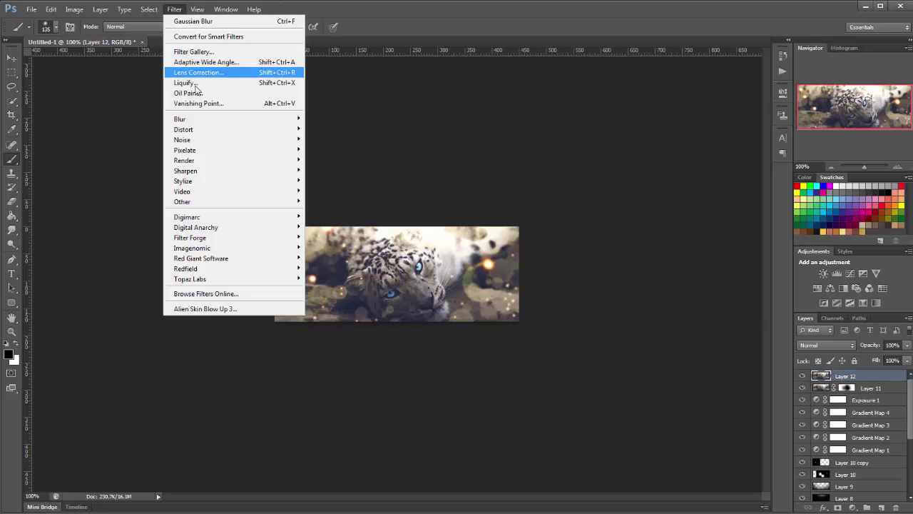
pyautogui.moveTo(200, 122)
pyautogui.click(327, 214)
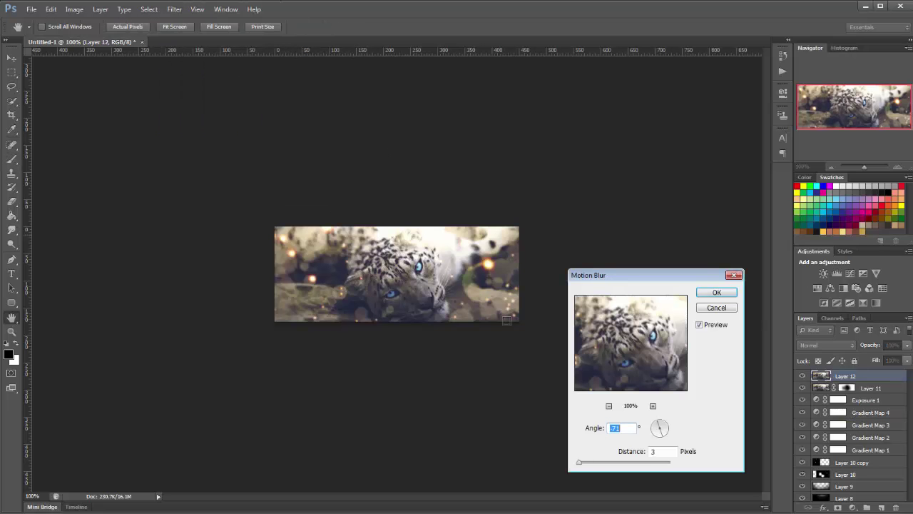
pyautogui.click(656, 452)
pyautogui.write('4')
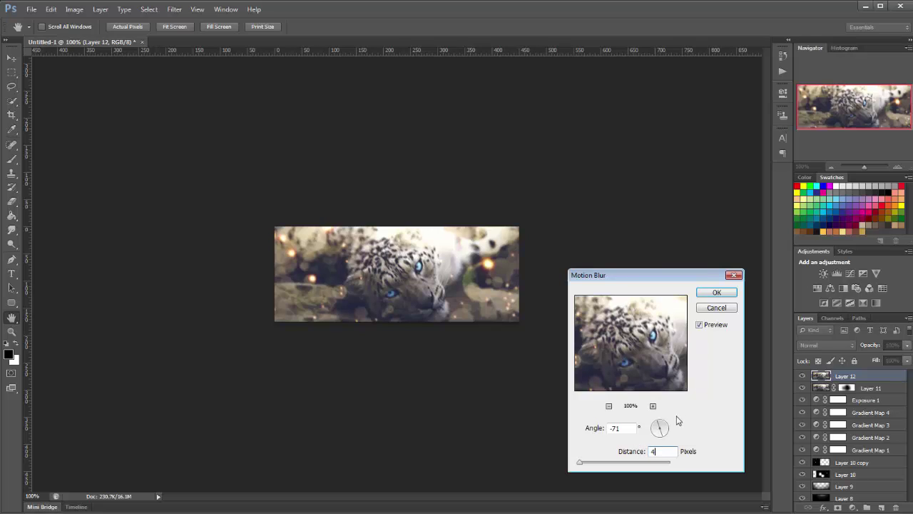
pyautogui.moveTo(667, 426); pyautogui.dragTo(662, 426)
pyautogui.click(662, 423)
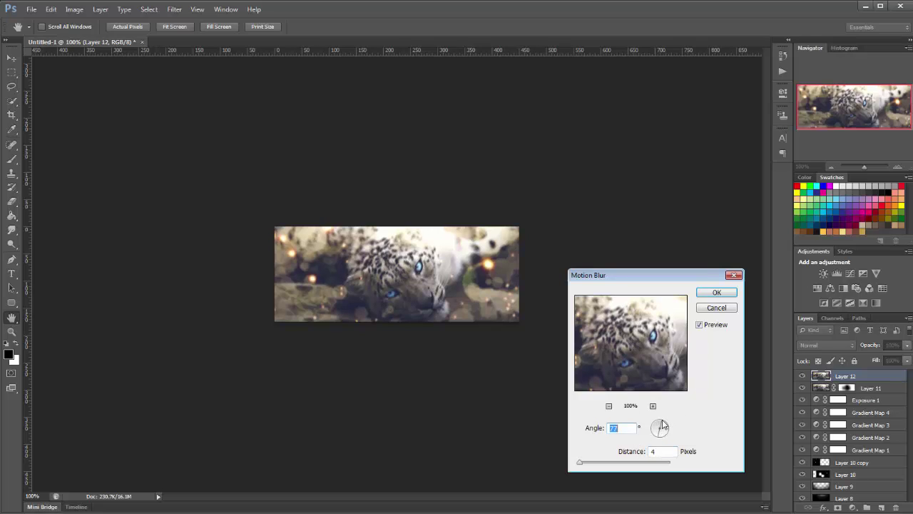
pyautogui.click(717, 293)
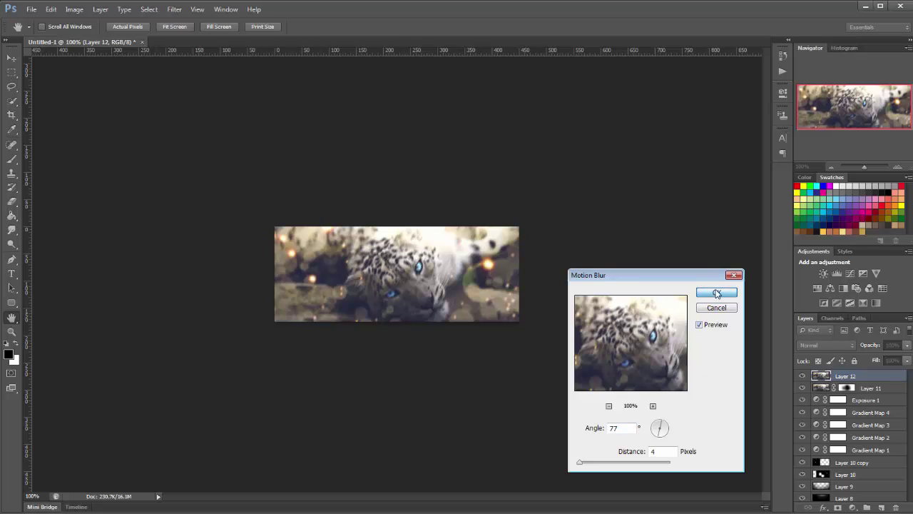
# Mask the motion-blurred layer and paint black over the leopard's face to remove the blur there.
pyautogui.click(839, 507)
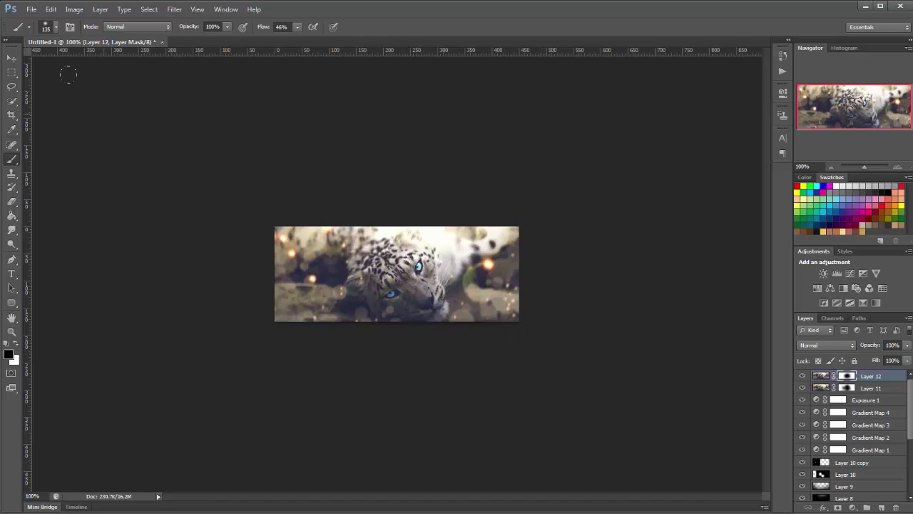
pyautogui.click(11, 57)
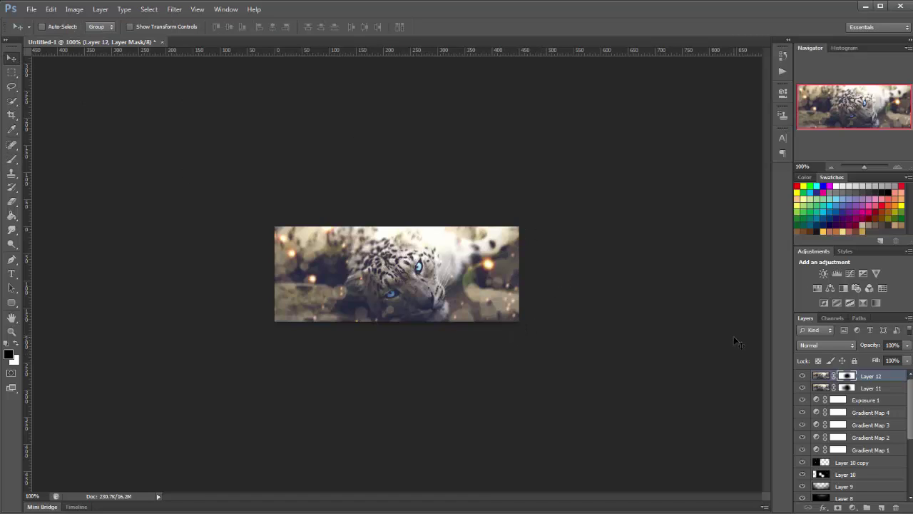
# Stamp the merged banner onto a new top layer and sharpen it.
pyautogui.click(882, 507)
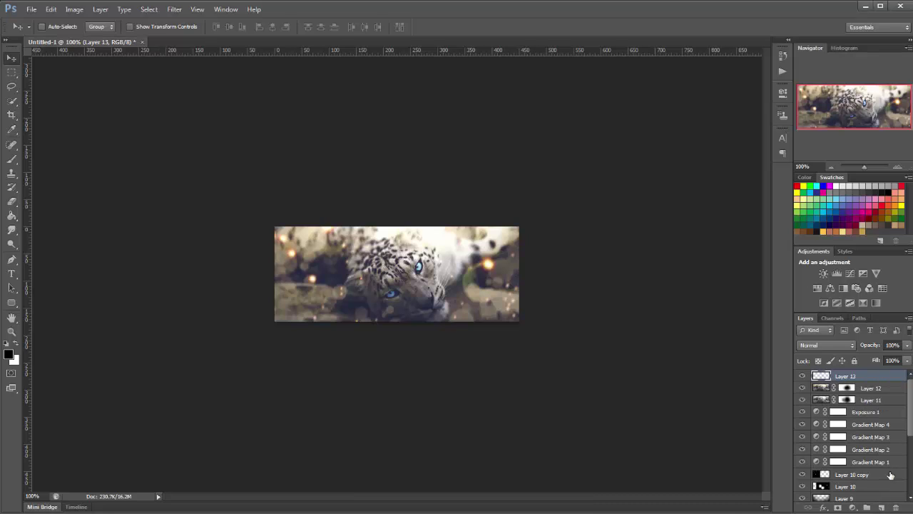
pyautogui.hotkey('ctrl', 'shift', 'alt', 'e')
pyautogui.click(174, 10)
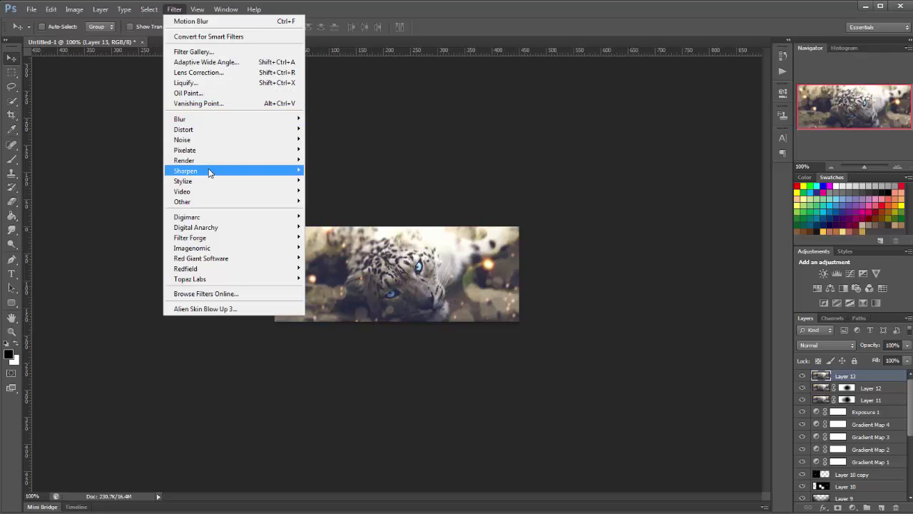
pyautogui.moveTo(209, 173)
pyautogui.click(315, 173)
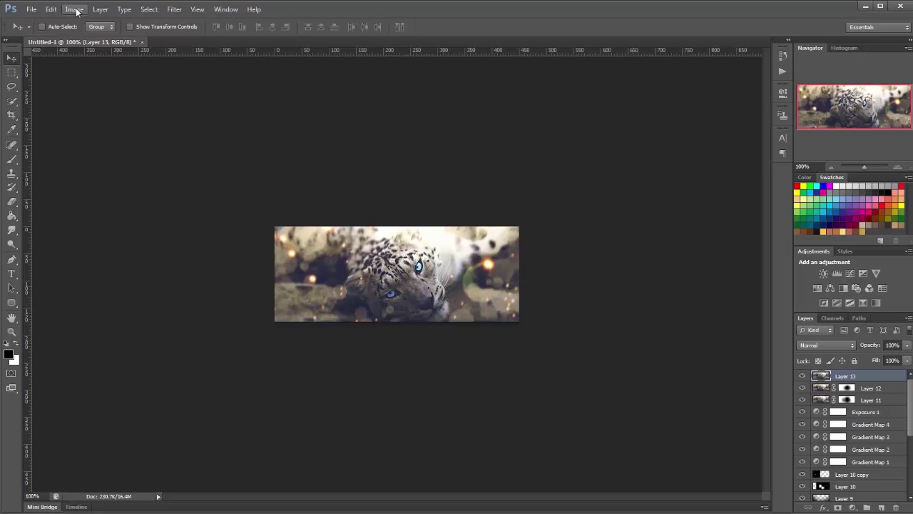
# Fade the sharpening to 41% opacity in Normal mode.
pyautogui.click(51, 10)
pyautogui.click(68, 59)
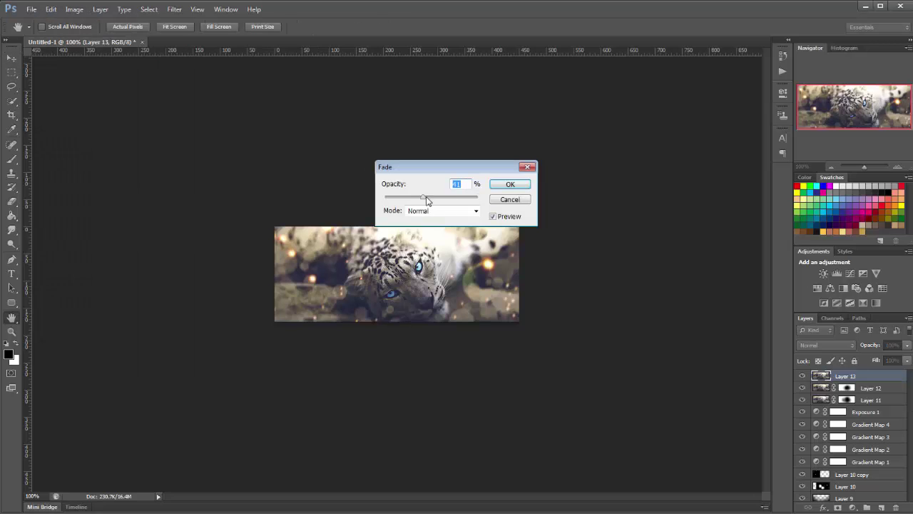
pyautogui.click(506, 185)
pyautogui.press('v')
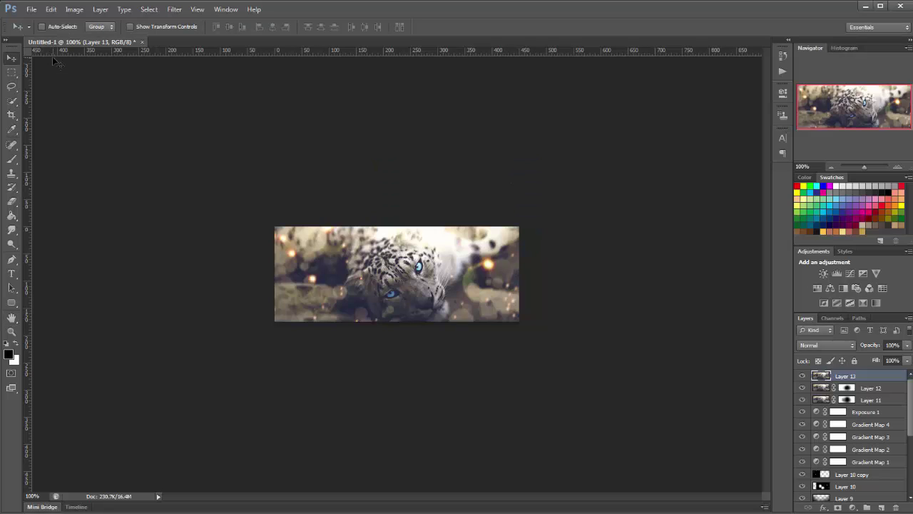
# On a new layer, create a black full-height vertical strip about 25 px wide near the banner's left edge.
pyautogui.click(881, 507)
pyautogui.click(11, 72)
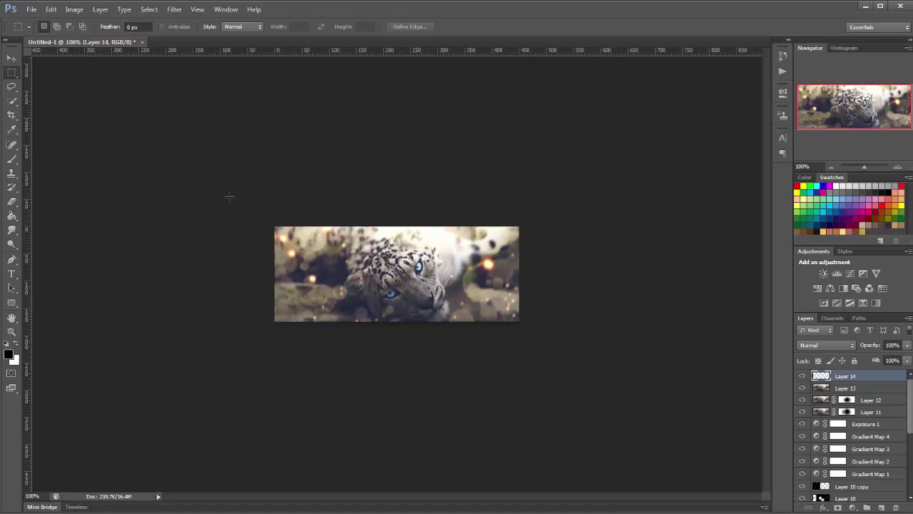
pyautogui.moveTo(289, 223); pyautogui.dragTo(303, 366)
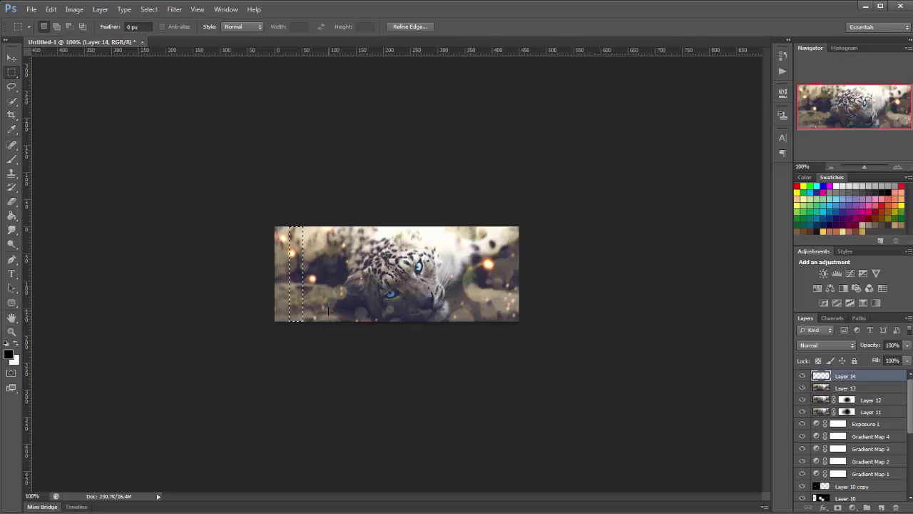
pyautogui.hotkey('ctrl', 'BackSpace')
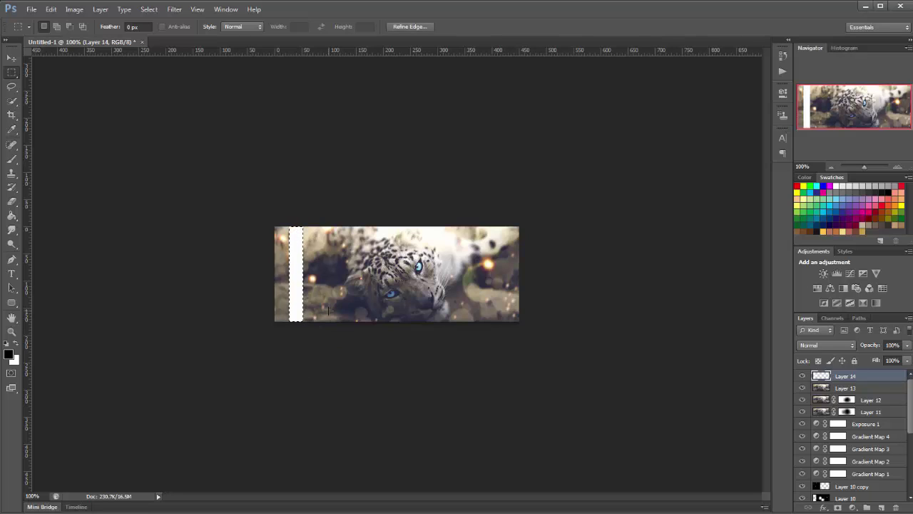
pyautogui.hotkey('alt', 'BackSpace')
pyautogui.hotkey('ctrl', 'd')
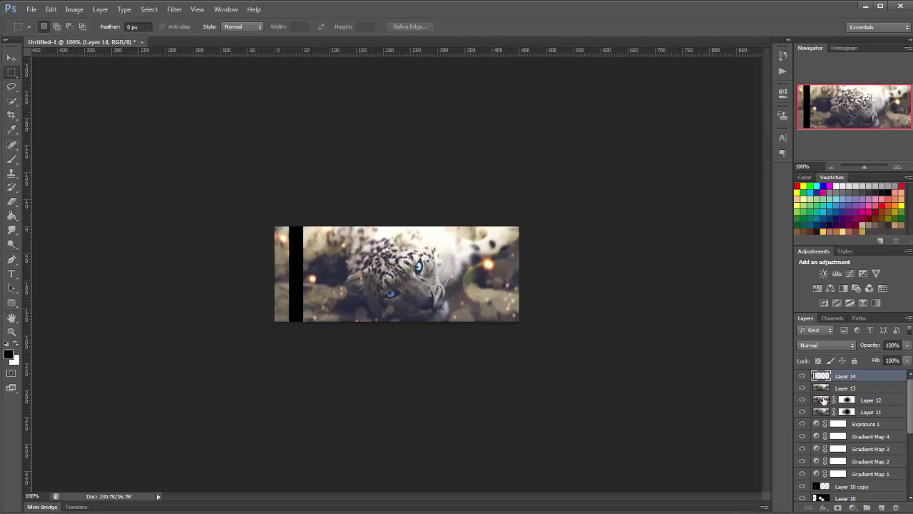
# Create a merged banner copy without the black strip, clip it to the strip layer, and make the strip layer visible again.
pyautogui.click(802, 375)
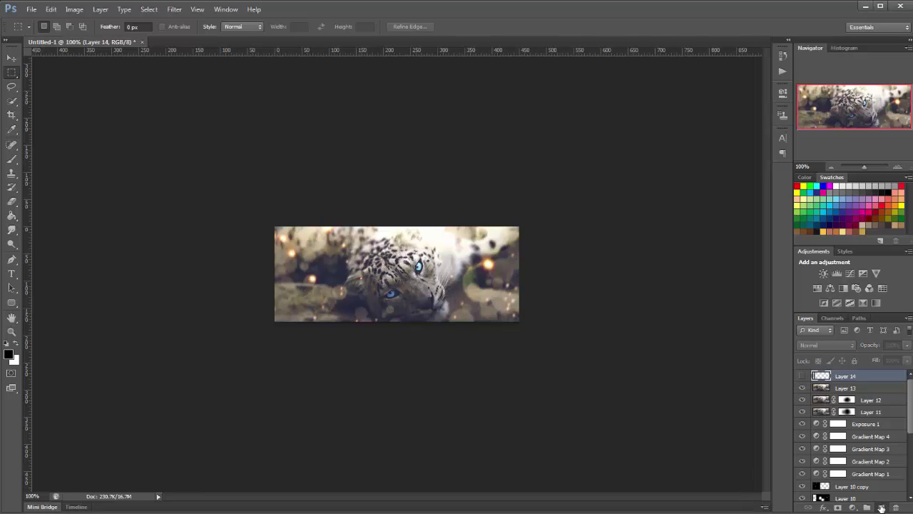
pyautogui.click(881, 507)
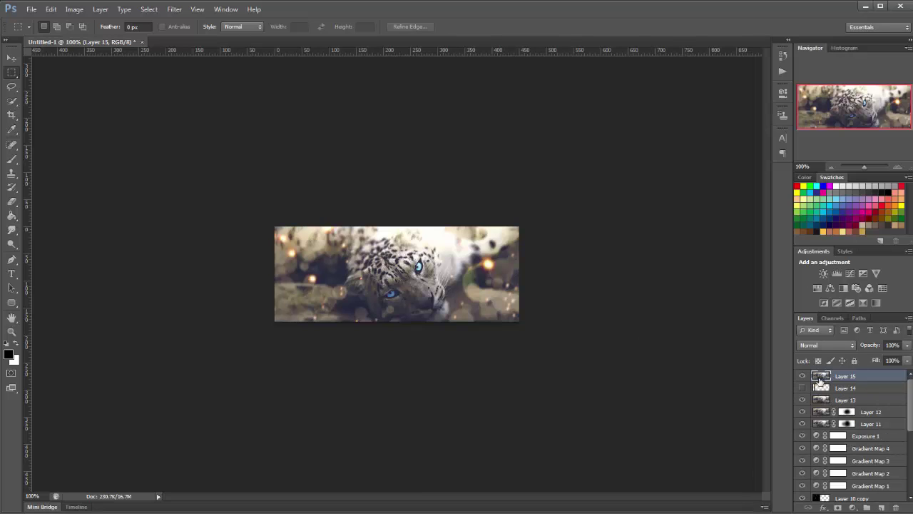
pyautogui.rightClick(872, 374)
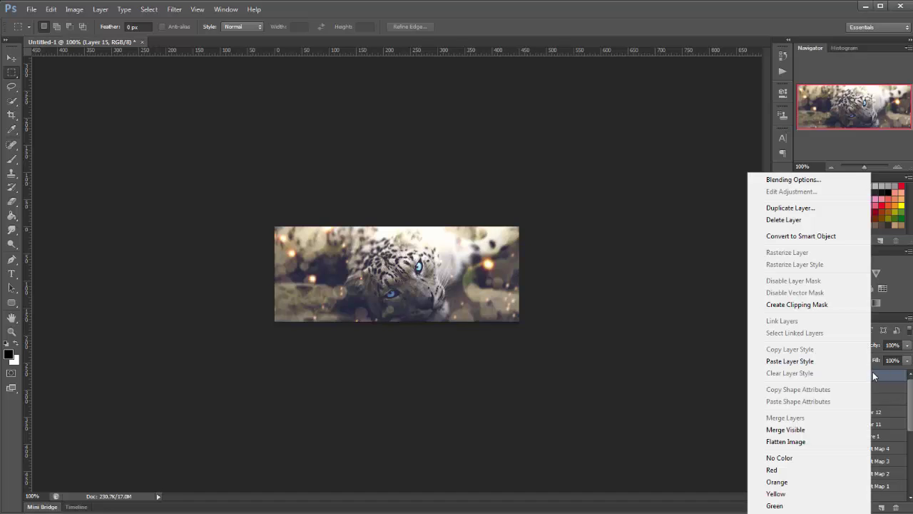
pyautogui.click(830, 305)
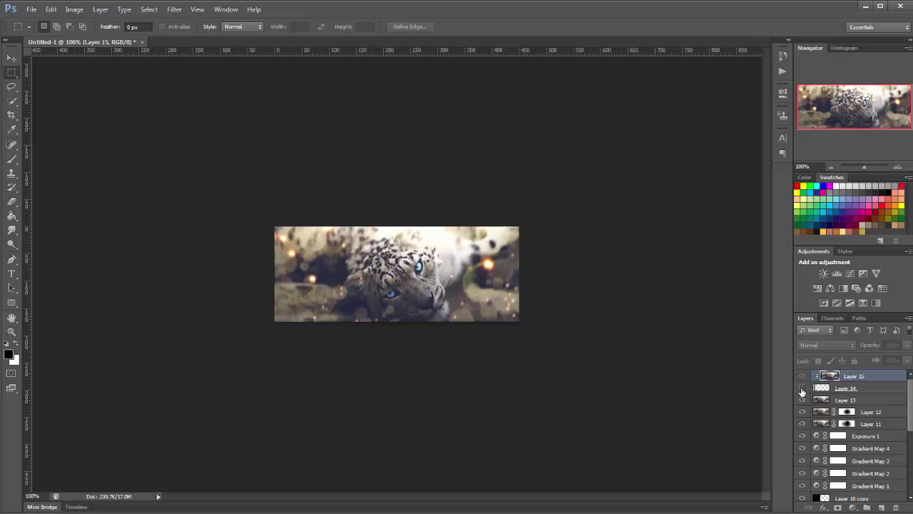
pyautogui.click(804, 389)
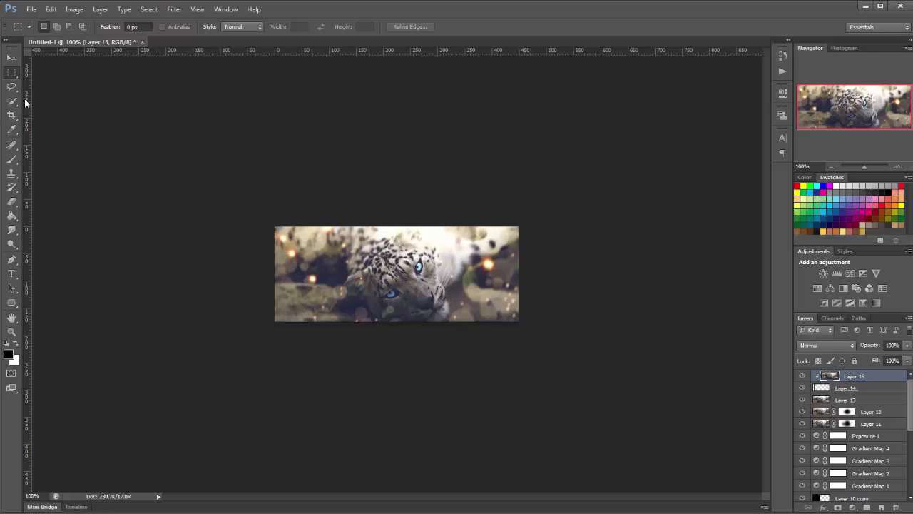
# Shift the clipped banner copy leftward so the strip shows an offset part of the image.
pyautogui.click(11, 58)
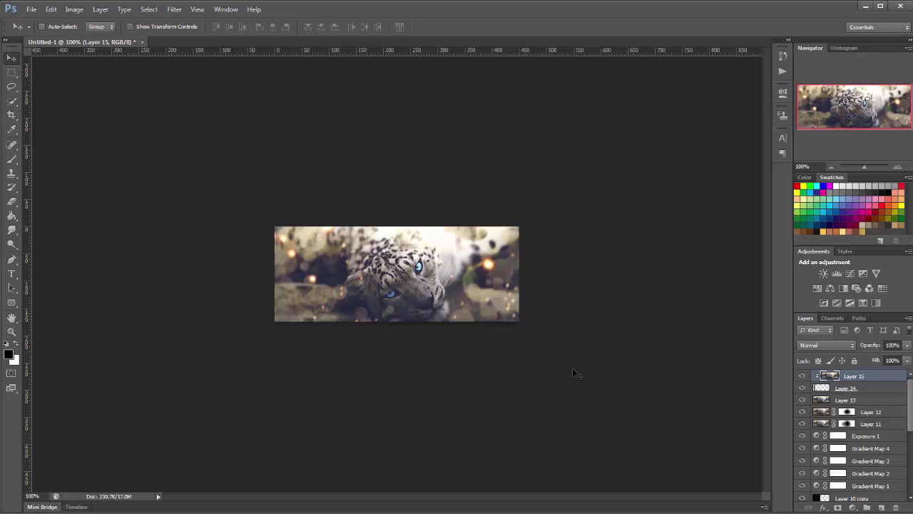
pyautogui.moveTo(560, 348); pyautogui.dragTo(501, 357)
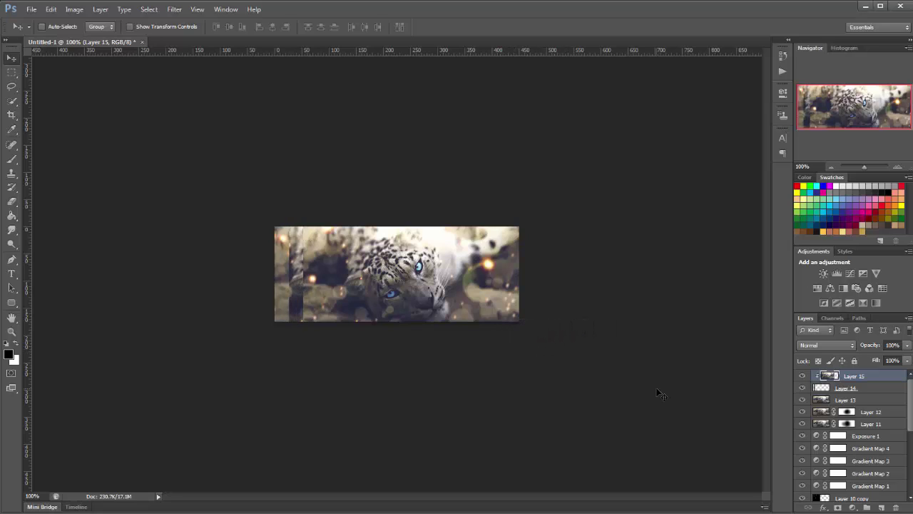
# Narrow the strip layer beneath the clipped banner copy to about 46% of its width, keeping its left edge in place.
pyautogui.click(880, 390)
pyautogui.click(152, 26)
pyautogui.hotkey('ctrl', '0')
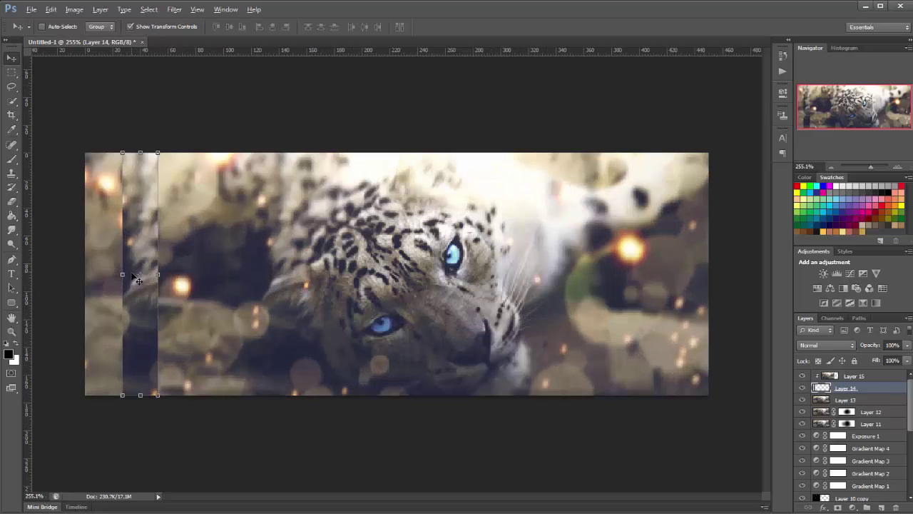
pyautogui.press('alt')
pyautogui.moveTo(159, 274); pyautogui.dragTo(136, 275)
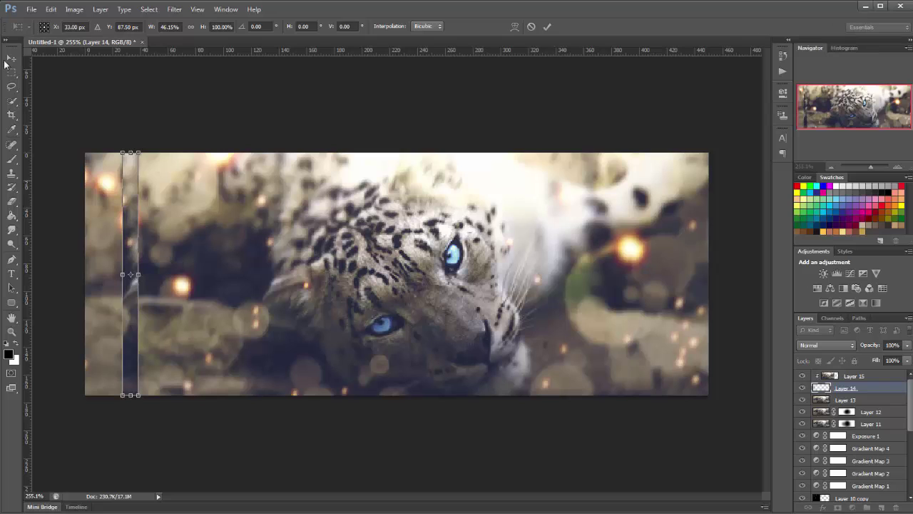
pyautogui.click(11, 58)
pyautogui.click(404, 211)
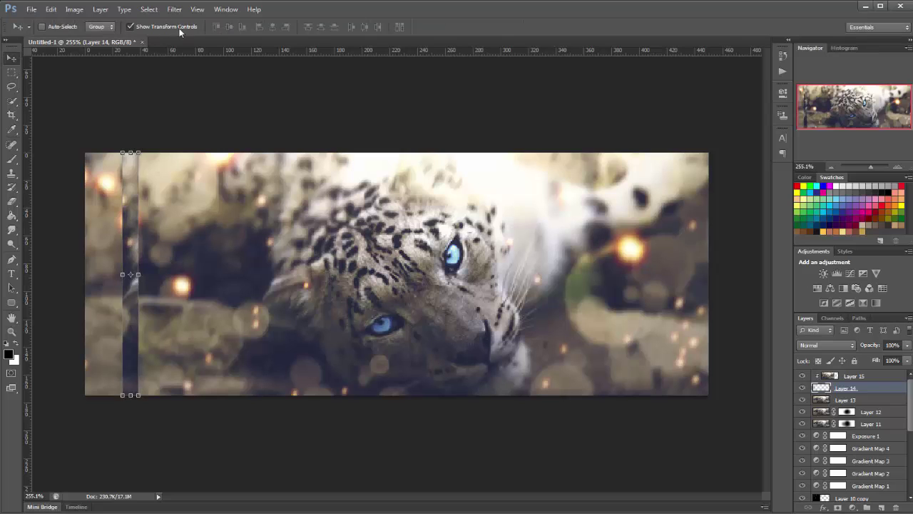
pyautogui.click(197, 10)
pyautogui.click(225, 119)
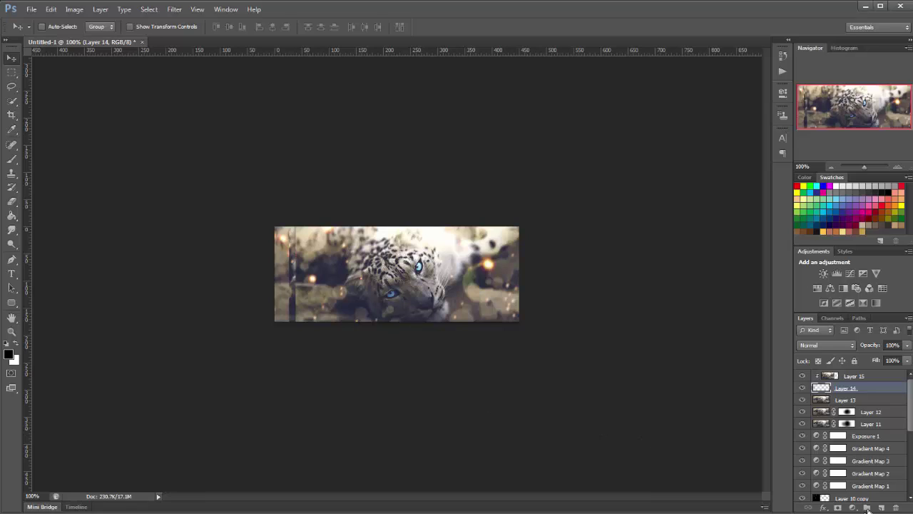
# Add the text "Hades" in 18 pt Birch Std over the dark area between the strip and the leopard's face.
pyautogui.click(11, 274)
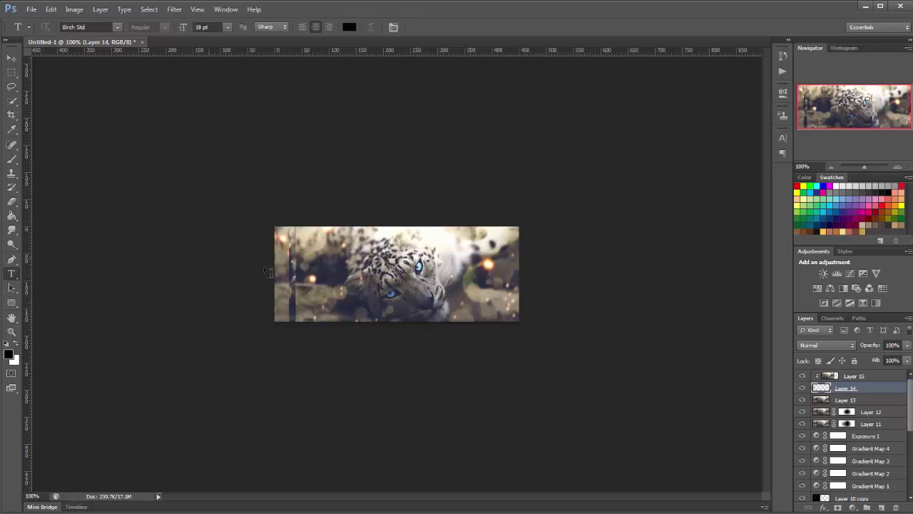
pyautogui.click(314, 279)
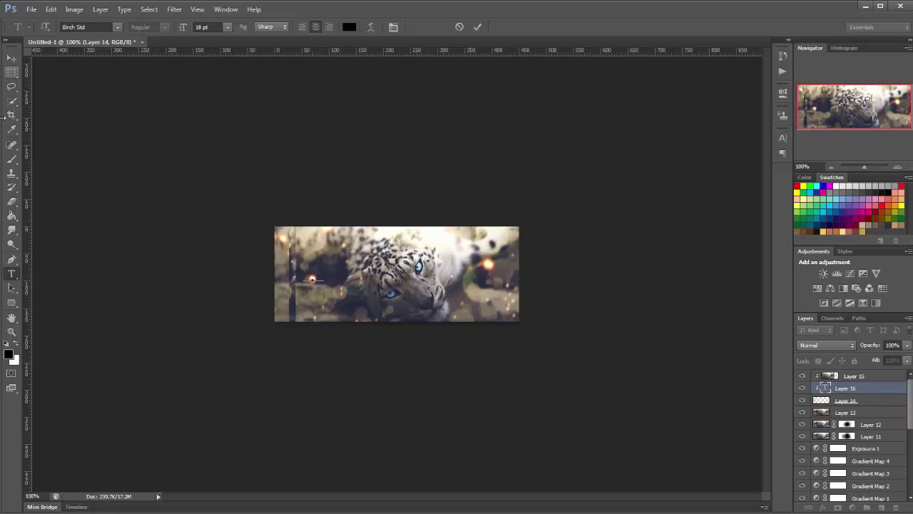
pyautogui.click(12, 57)
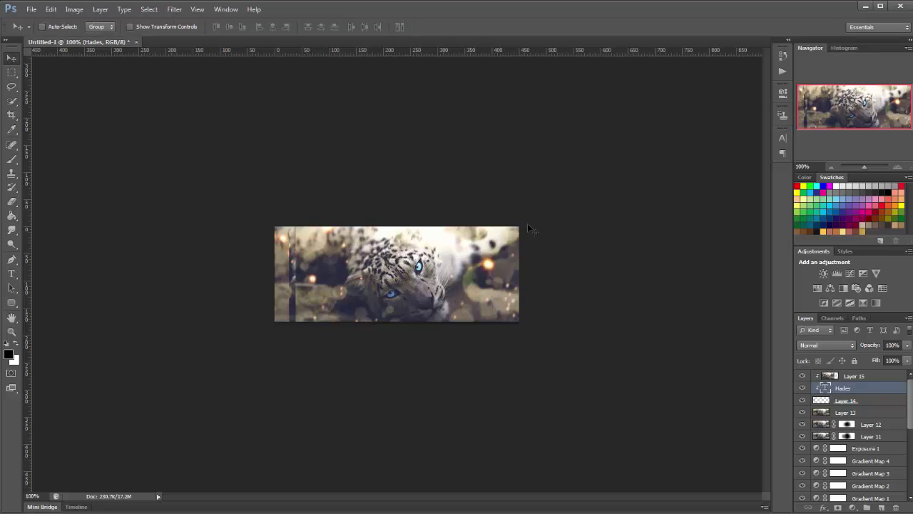
# Move the Hades text layer above the clipped banner copy and shift the text slightly right and down.
pyautogui.rightClick(869, 388)
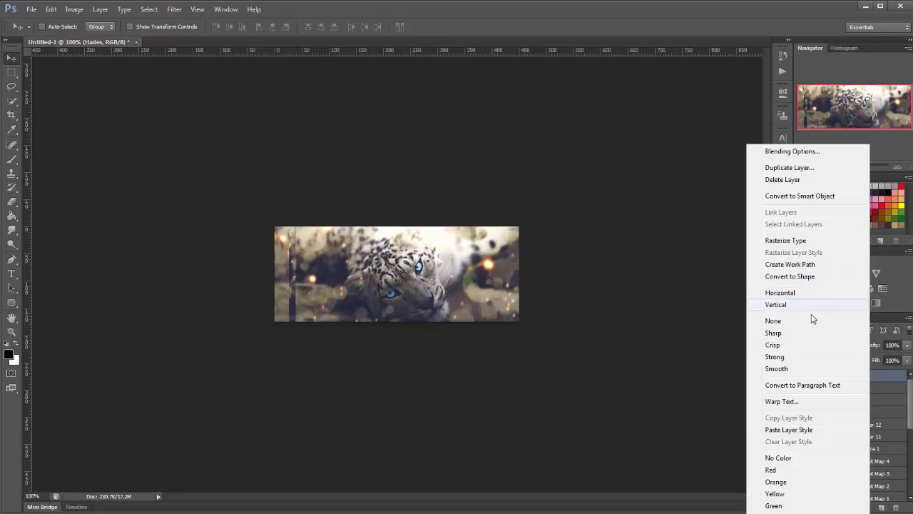
pyautogui.click(871, 361)
pyautogui.rightClick(877, 376)
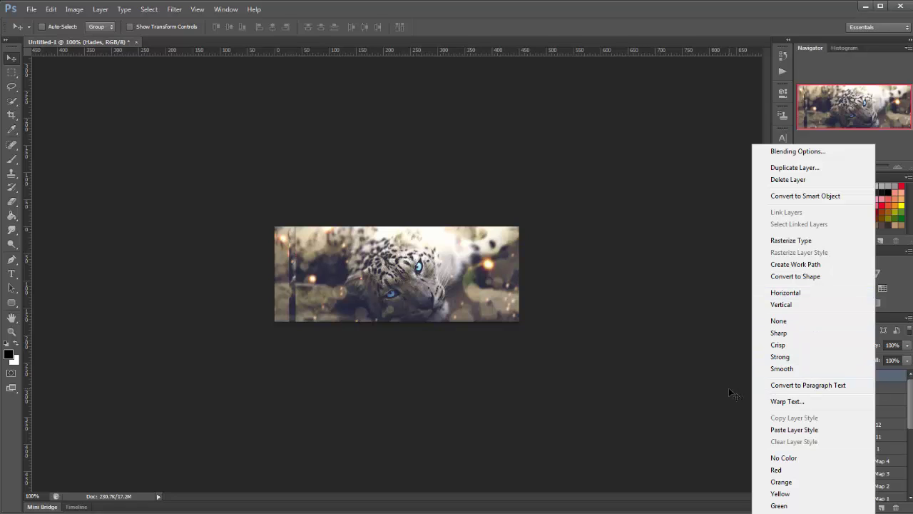
pyautogui.click(856, 379)
pyautogui.moveTo(856, 379)
pyautogui.mouseDown()
pyautogui.moveTo(861, 404)
pyautogui.moveTo(865, 380)
pyautogui.mouseUp()
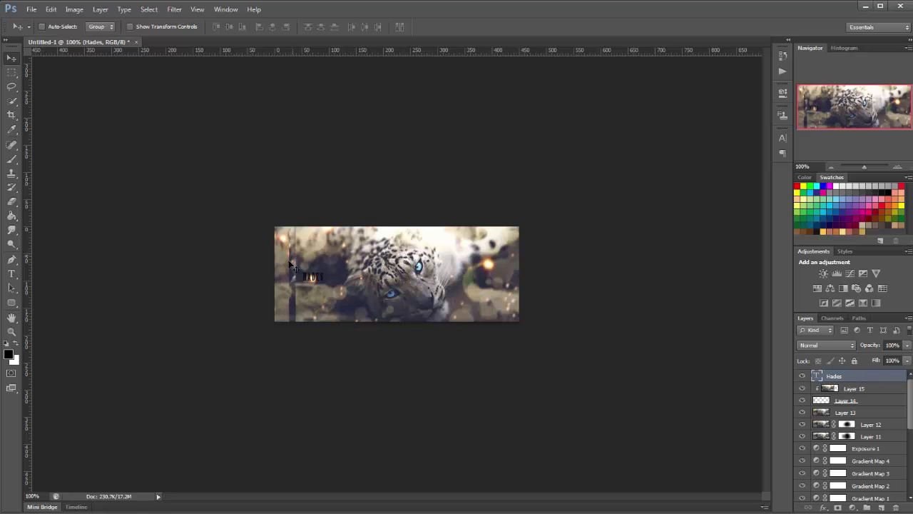
pyautogui.moveTo(338, 290); pyautogui.dragTo(358, 297)
# Recolour the Hades text white and set its font size to 24 pt.
pyautogui.click(783, 139)
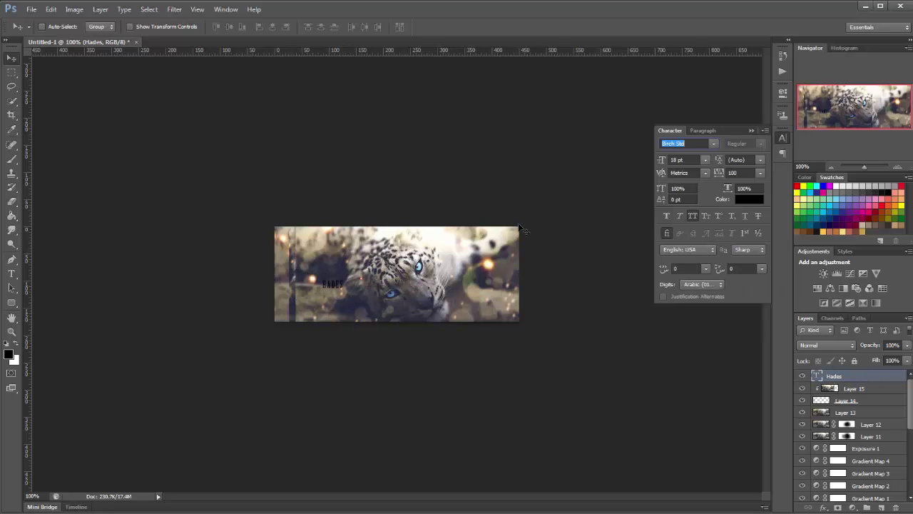
pyautogui.click(742, 201)
pyautogui.click(615, 130)
pyautogui.click(850, 124)
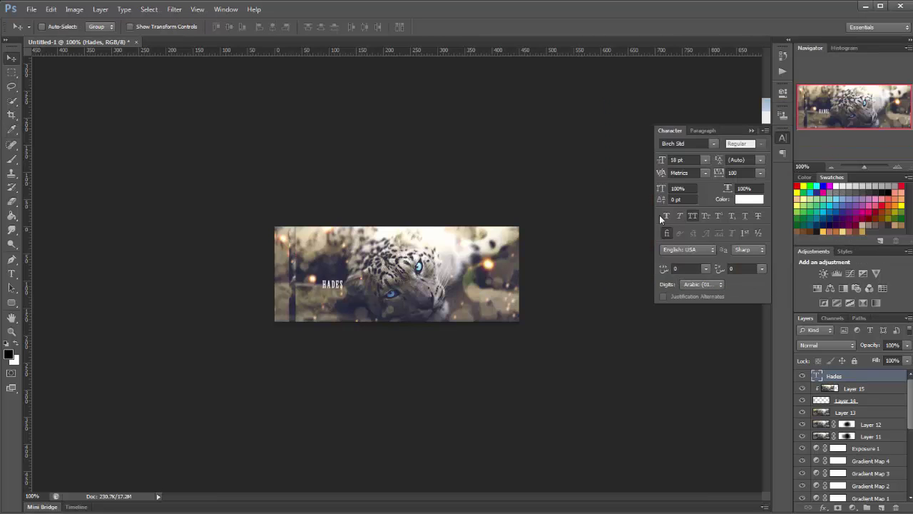
pyautogui.click(704, 160)
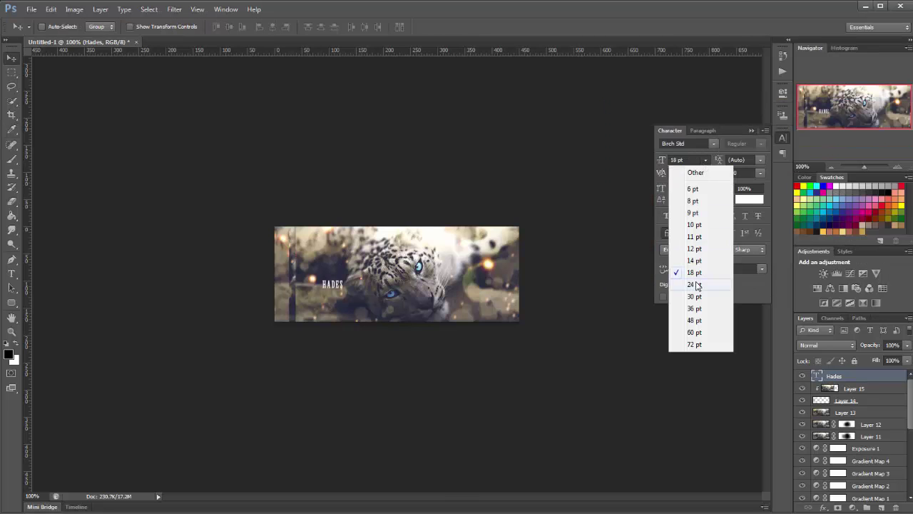
pyautogui.click(698, 293)
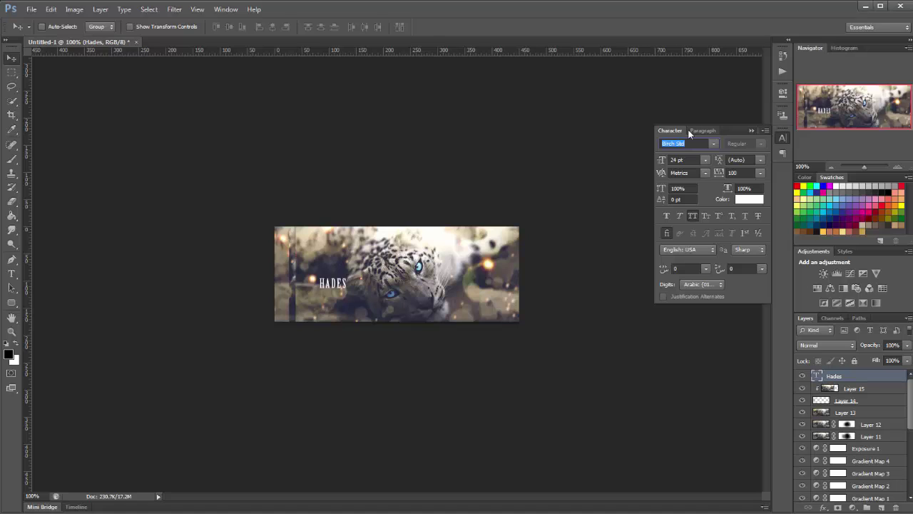
# Try out different fonts on the Hades text and settle on Adobe Caslon Regular.
pyautogui.press('Down')
pyautogui.press('Down')
pyautogui.press('Down')
pyautogui.press('Down')
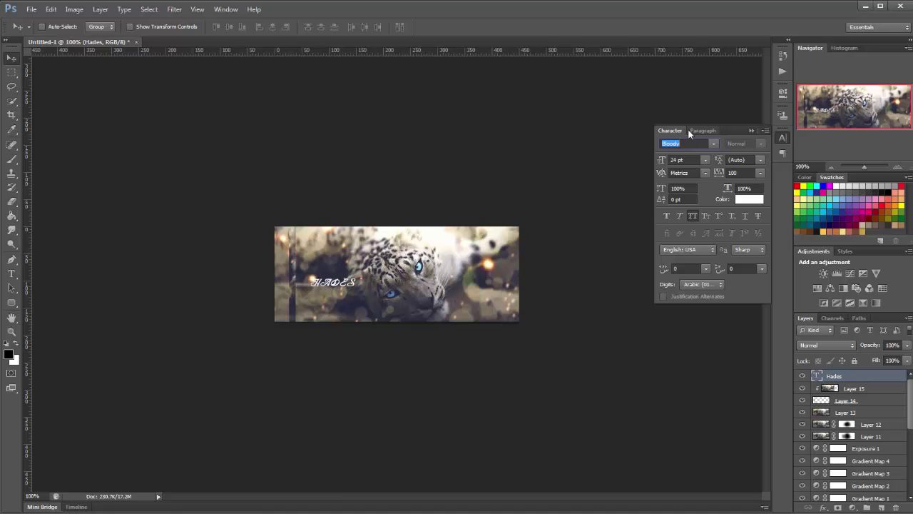
pyautogui.press('Down')
pyautogui.press('Down')
pyautogui.press('Down')
pyautogui.press('Down')
pyautogui.press('Down')
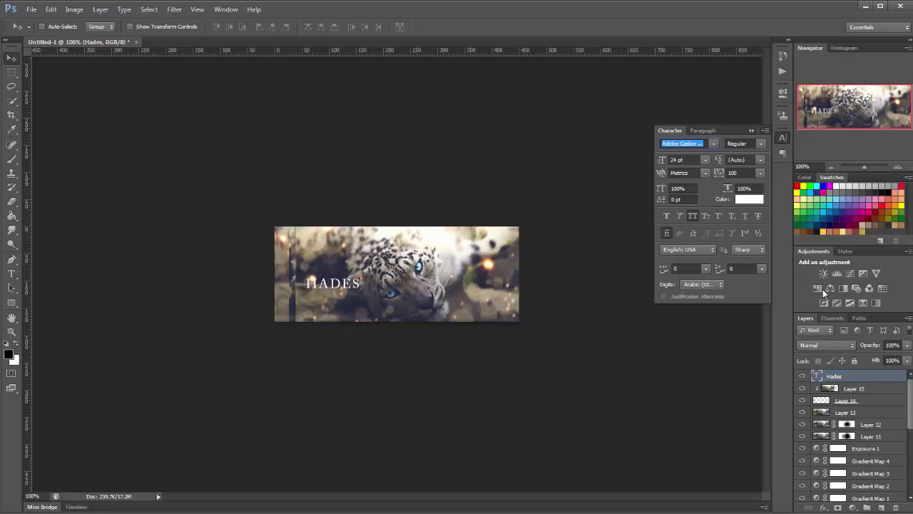
# Set the Hades text's size to 18 pt and move the text slightly down beside the leopard's face.
pyautogui.click(706, 160)
pyautogui.click(692, 271)
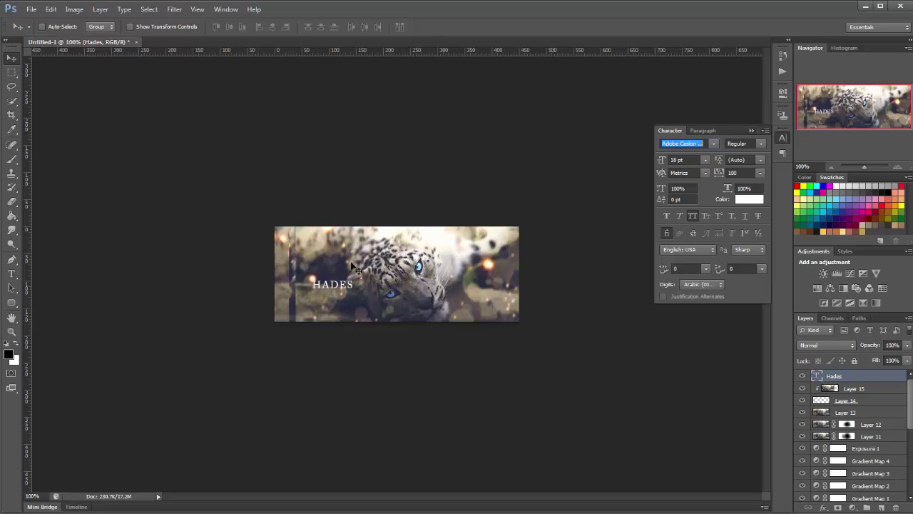
pyautogui.moveTo(345, 293)
pyautogui.mouseDown()
pyautogui.moveTo(346, 275)
pyautogui.moveTo(346, 300)
pyautogui.mouseUp()
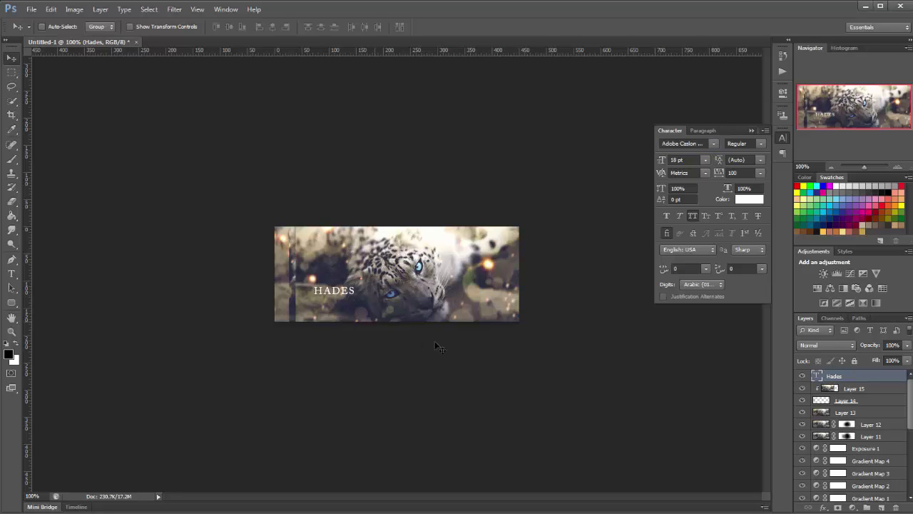
pyautogui.click(751, 130)
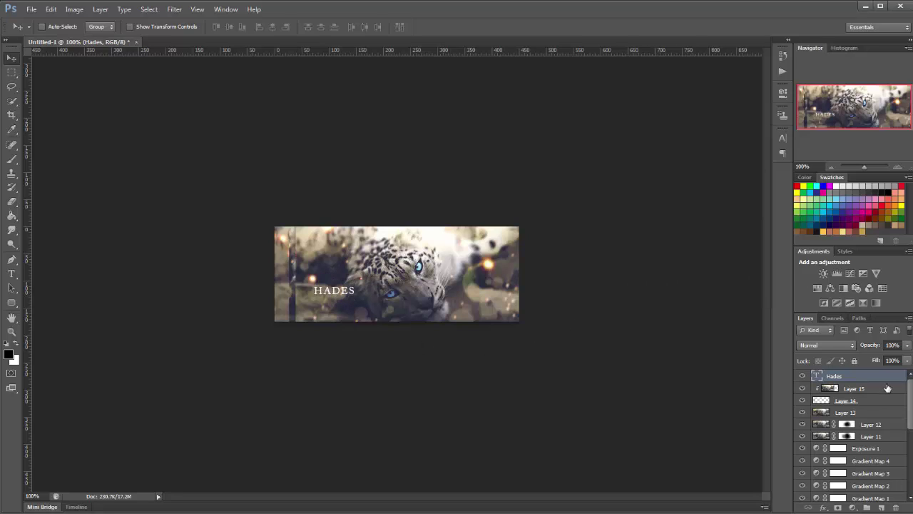
# Add a linear gradient overlay to the Hades text layer with its angle set to 0°.
pyautogui.doubleClick(876, 377)
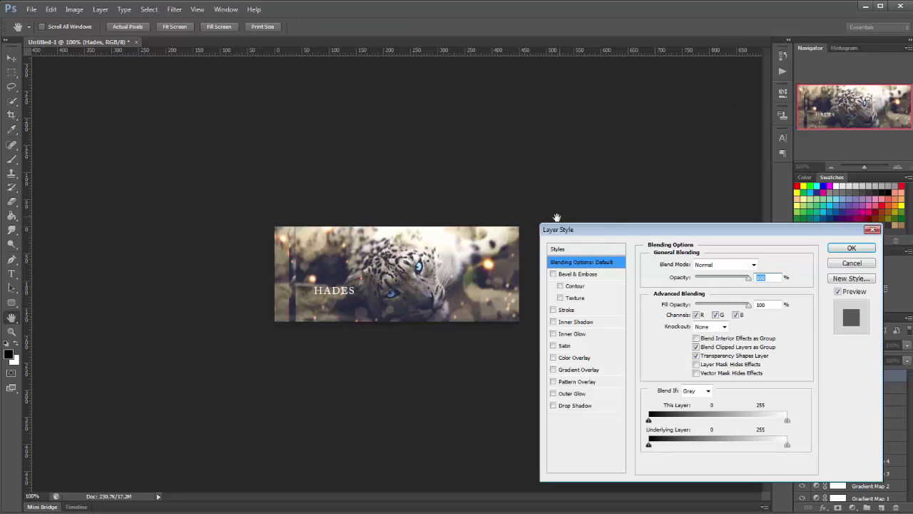
pyautogui.click(571, 369)
pyautogui.moveTo(701, 326); pyautogui.dragTo(715, 325)
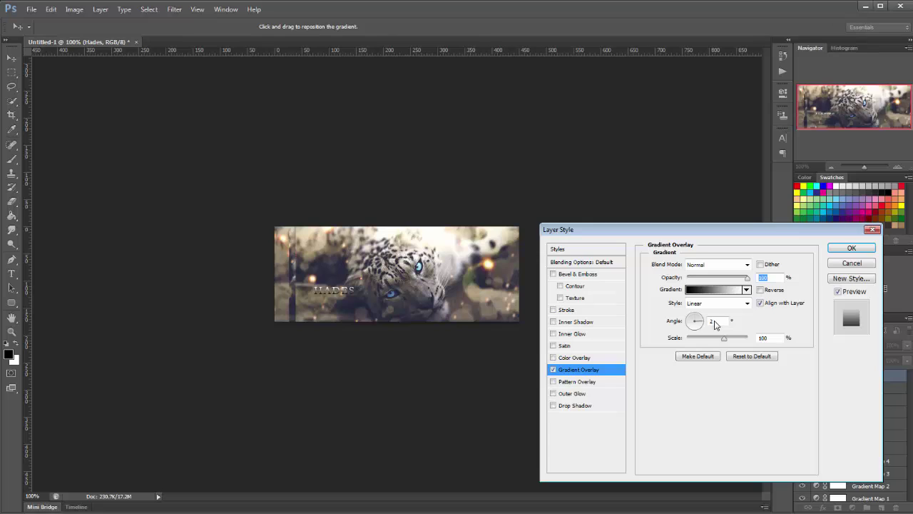
# Set the gradient's starting colour to the beige-grey bab1a5 sampled from the leopard's fur near its upper eye.
pyautogui.click(696, 289)
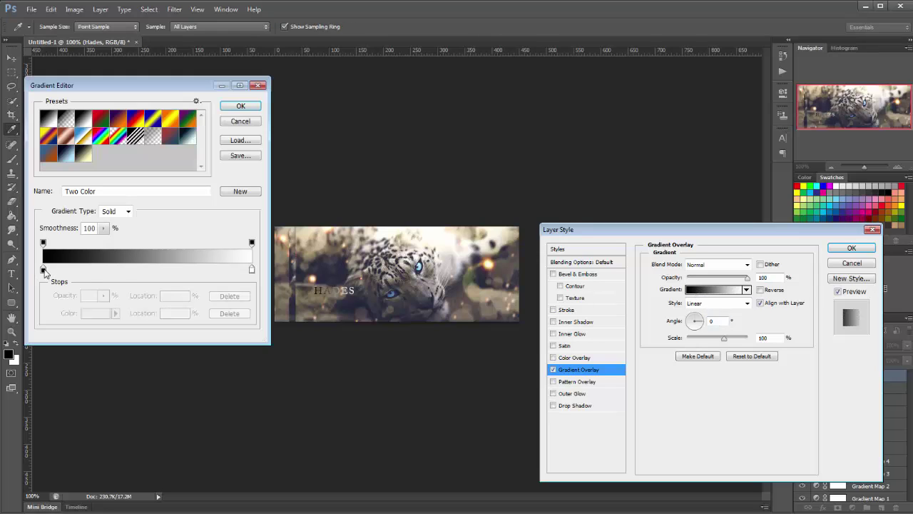
pyautogui.click(43, 269)
pyautogui.click(91, 314)
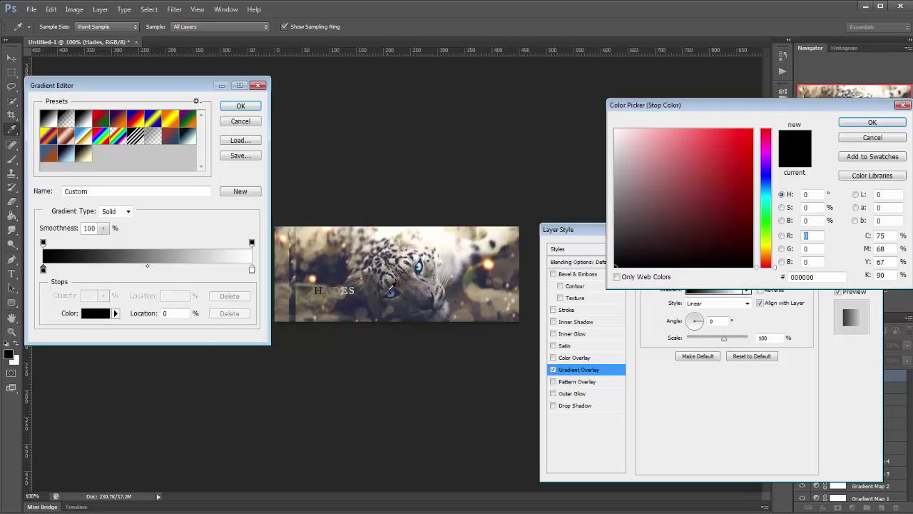
pyautogui.click(402, 258)
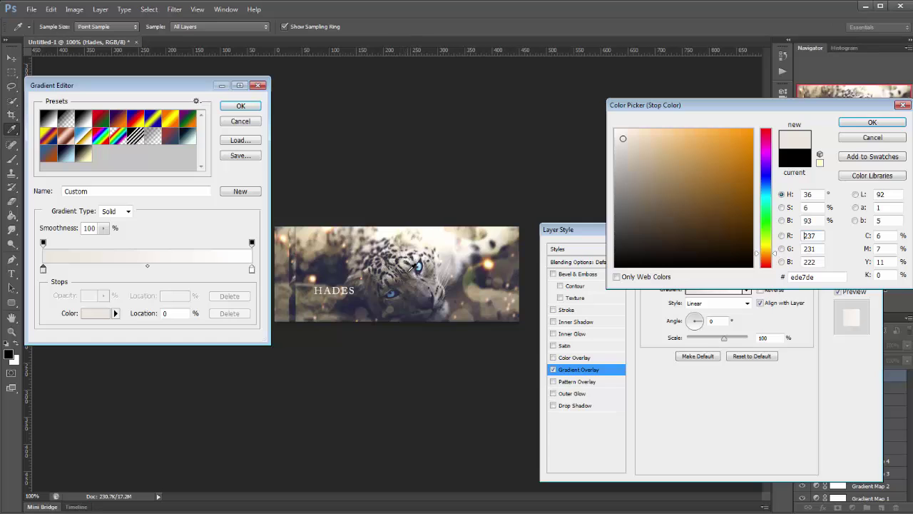
pyautogui.click(413, 266)
pyautogui.click(412, 262)
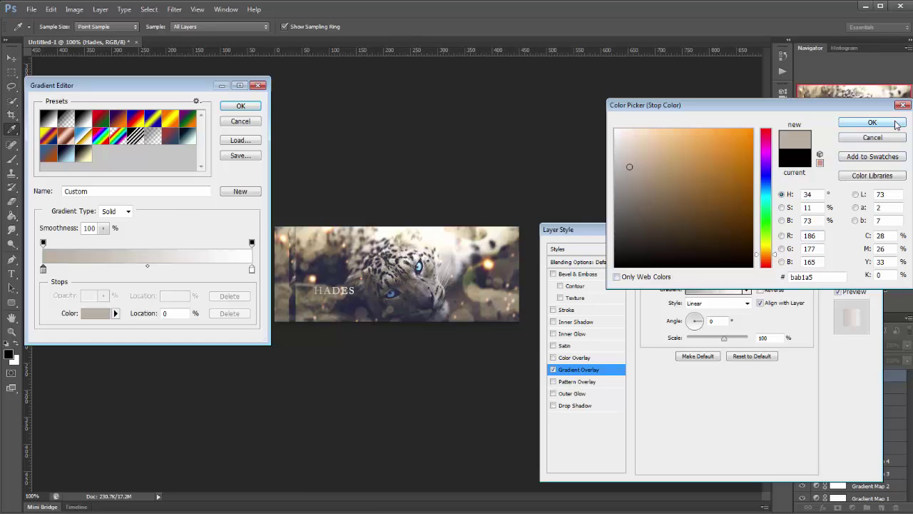
pyautogui.click(872, 122)
# Set the gradient's end colour to the light grey d9d4d0 sampled from the fur just above the eye, and accept the gradient.
pyautogui.click(251, 270)
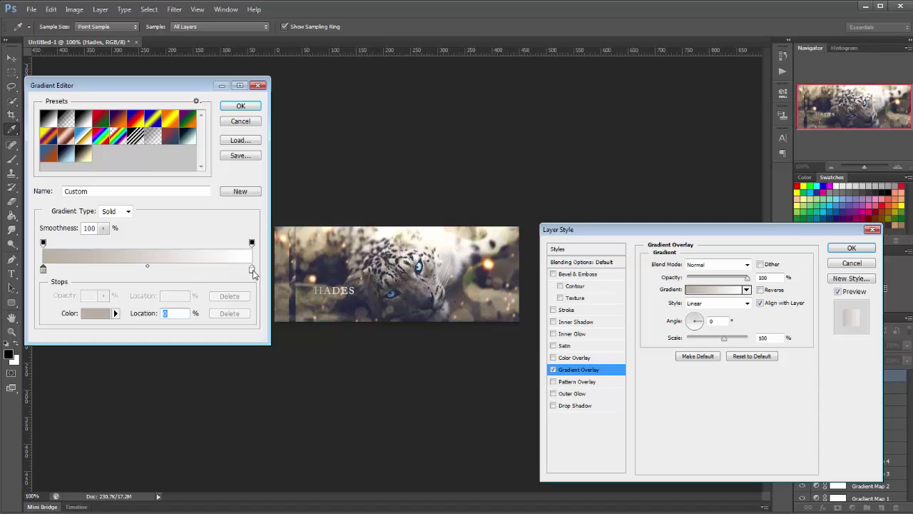
pyautogui.click(90, 315)
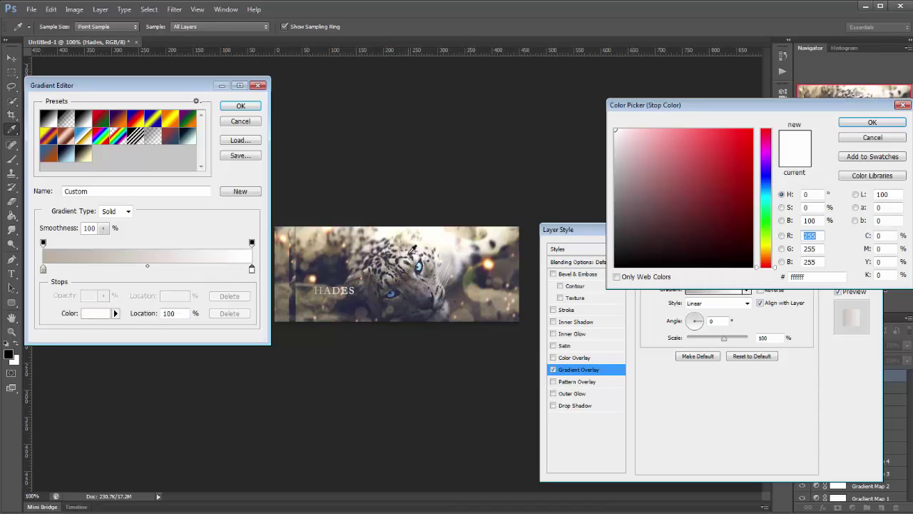
pyautogui.click(412, 249)
pyautogui.click(414, 266)
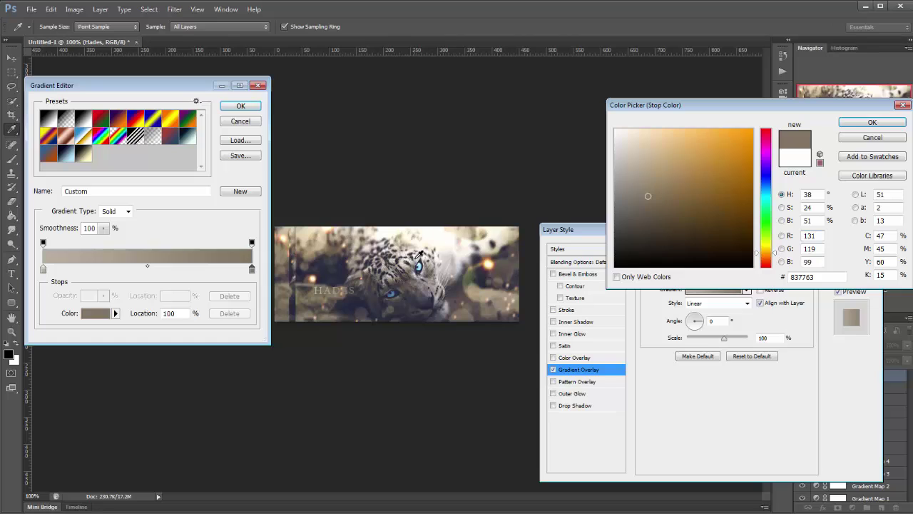
pyautogui.click(421, 254)
pyautogui.click(419, 255)
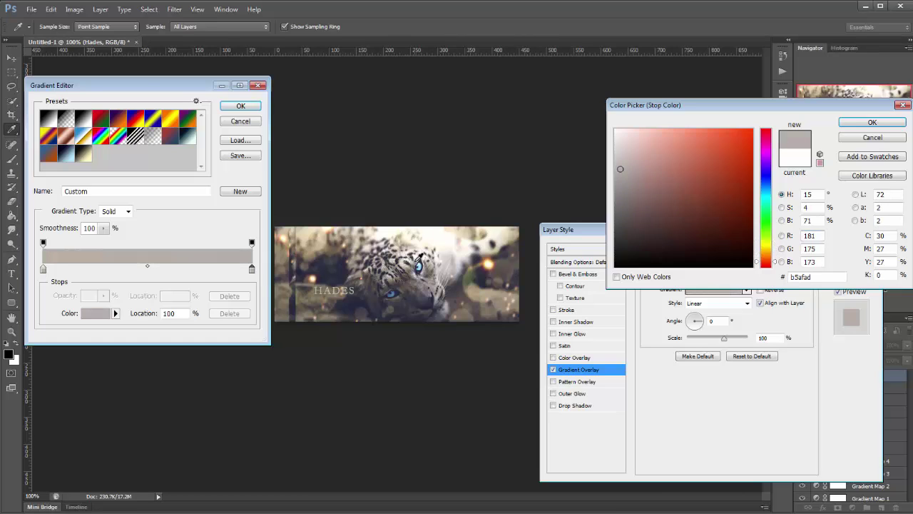
pyautogui.click(419, 256)
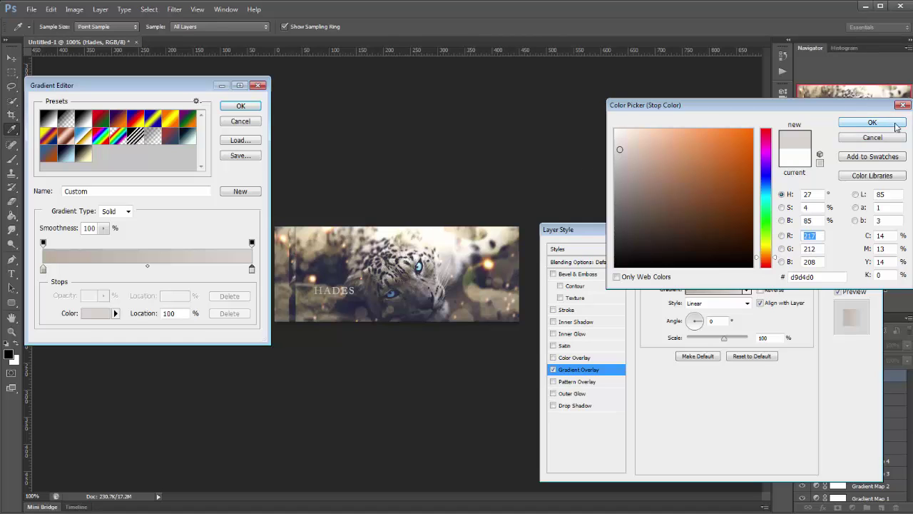
pyautogui.click(872, 122)
pyautogui.click(241, 107)
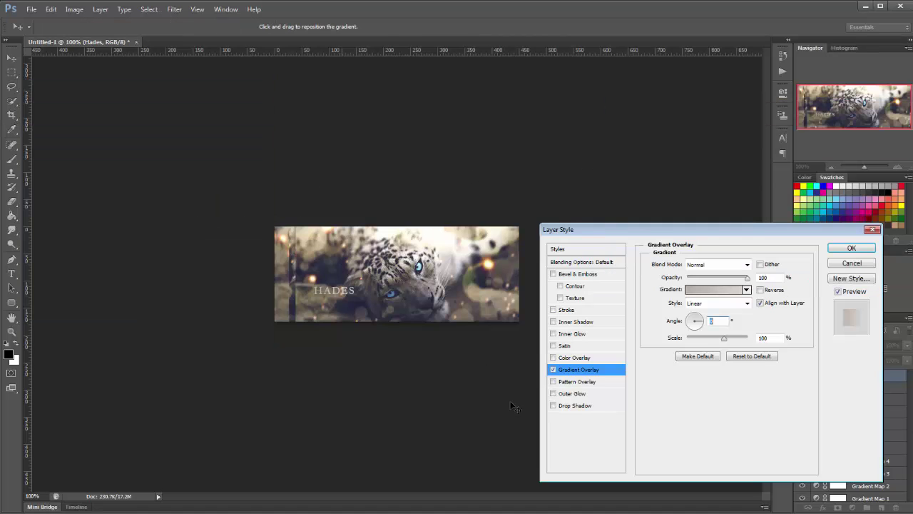
# Add a drop shadow and an outside stroke to the Hades text, with the stroke size set to 1 px.
pyautogui.click(569, 406)
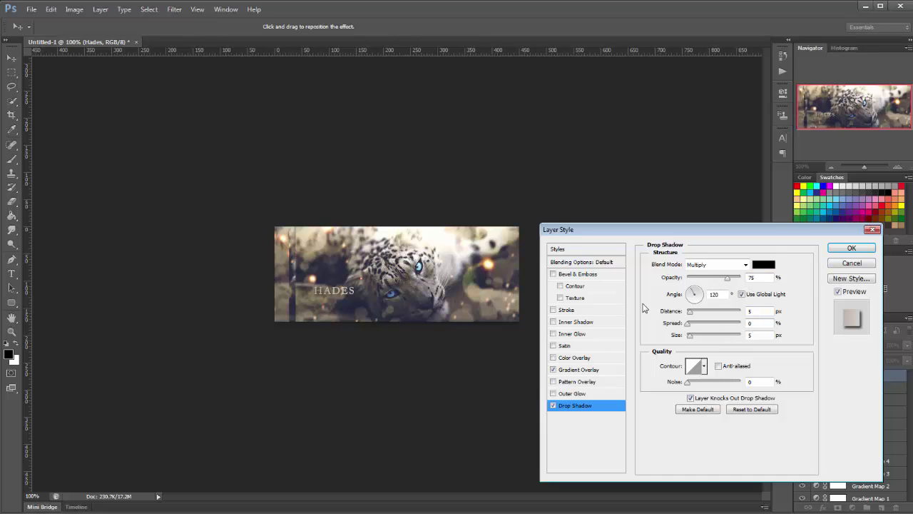
pyautogui.click(567, 312)
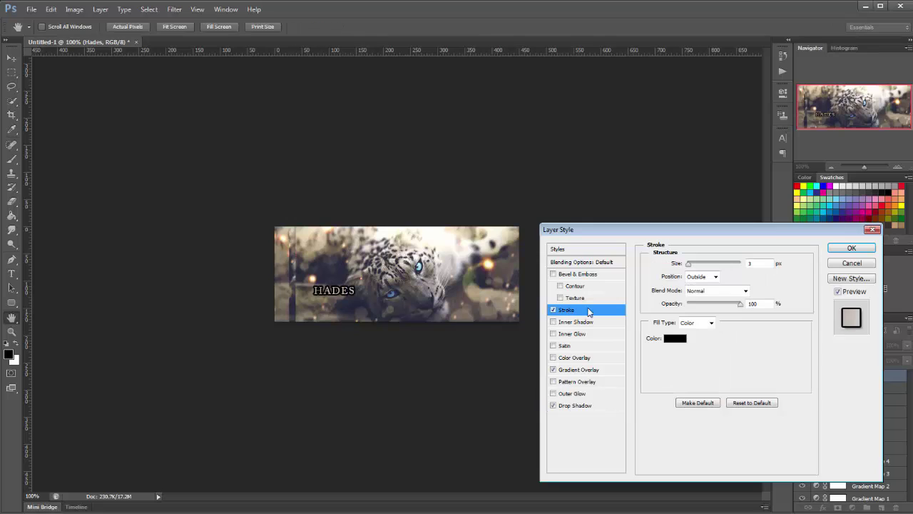
pyautogui.moveTo(689, 263); pyautogui.dragTo(687, 267)
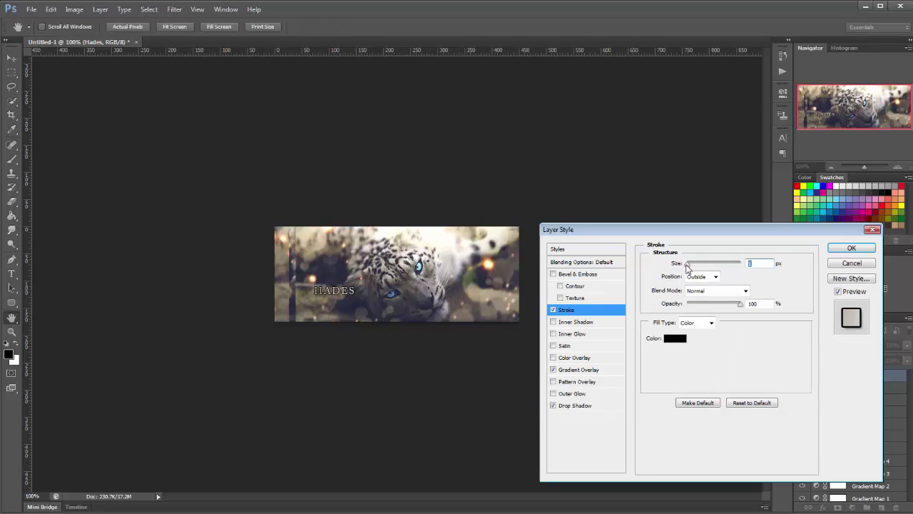
# Colour the stroke with a dark blue-grey sampled from the background above the text, set its opacity to 43%, and accept the layer style.
pyautogui.click(672, 339)
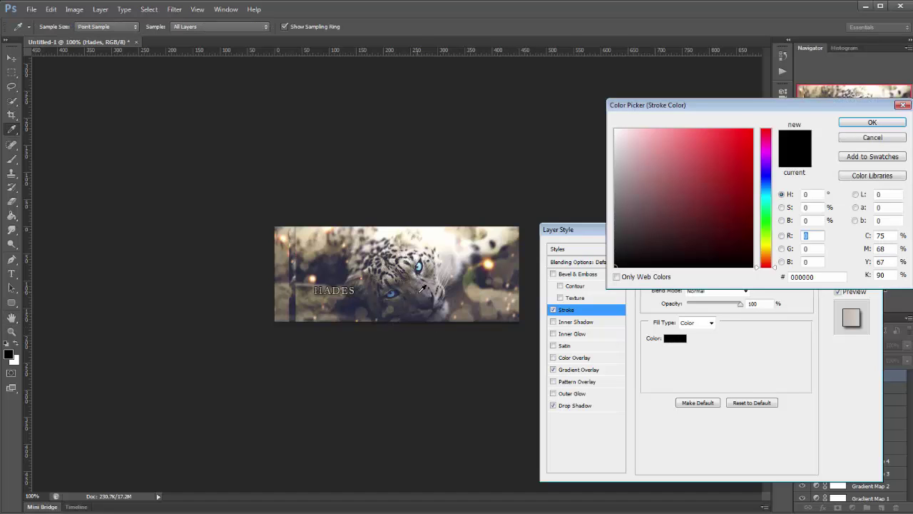
pyautogui.click(340, 264)
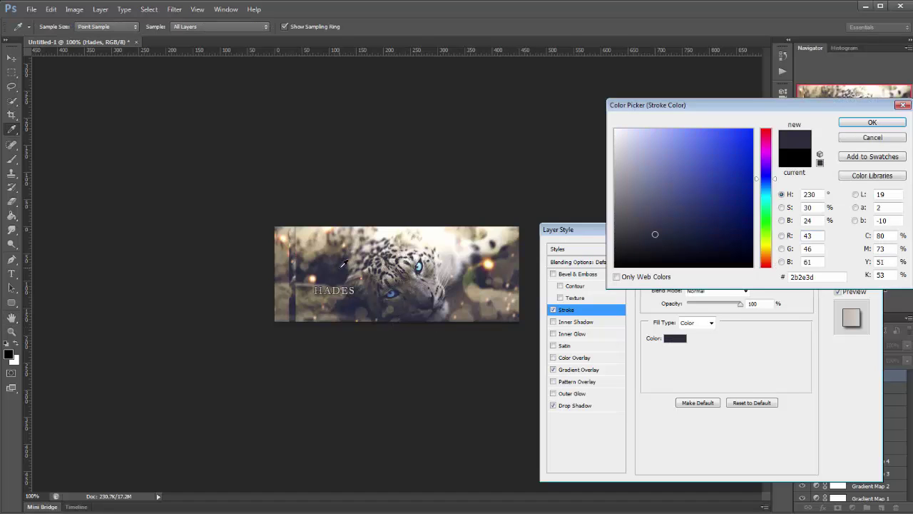
pyautogui.click(345, 269)
pyautogui.click(871, 122)
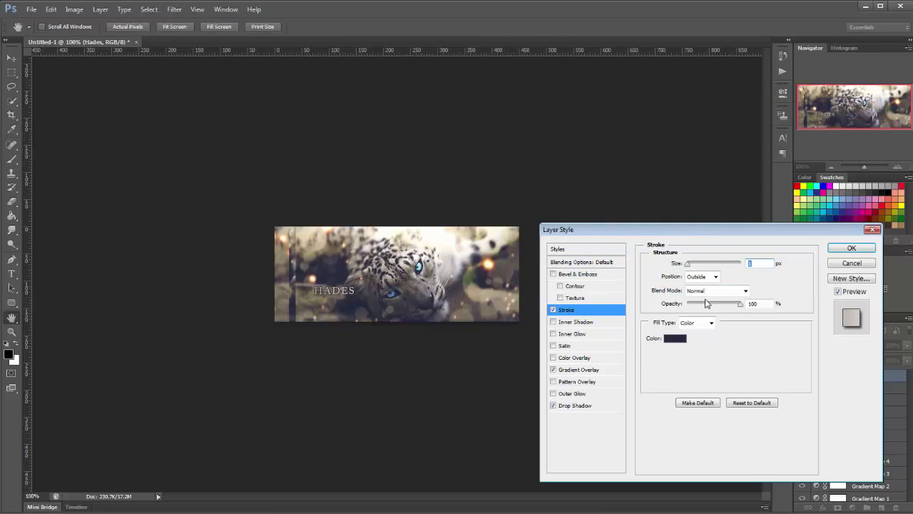
pyautogui.moveTo(707, 303); pyautogui.dragTo(722, 305)
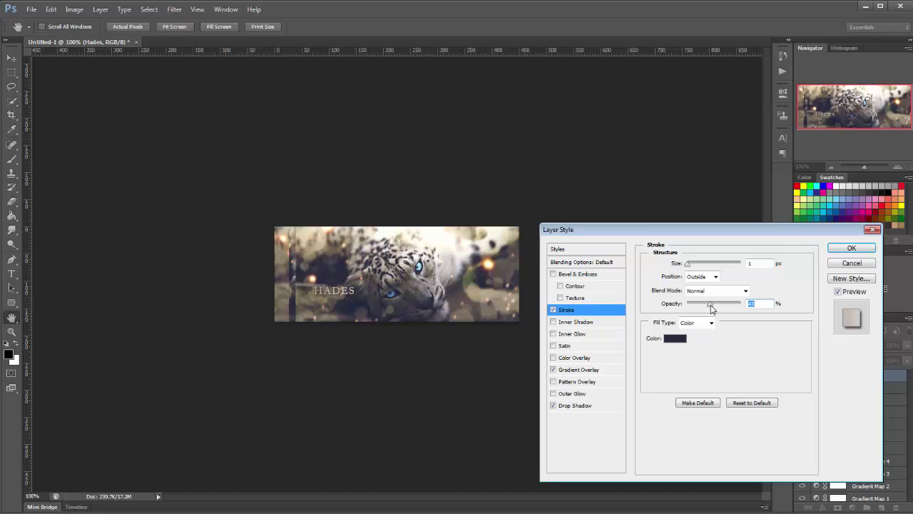
pyautogui.click(854, 250)
# On a new layer beneath the Hades text, fill a horizontal strip from the banner's left edge to the end of the word with black.
pyautogui.click(882, 508)
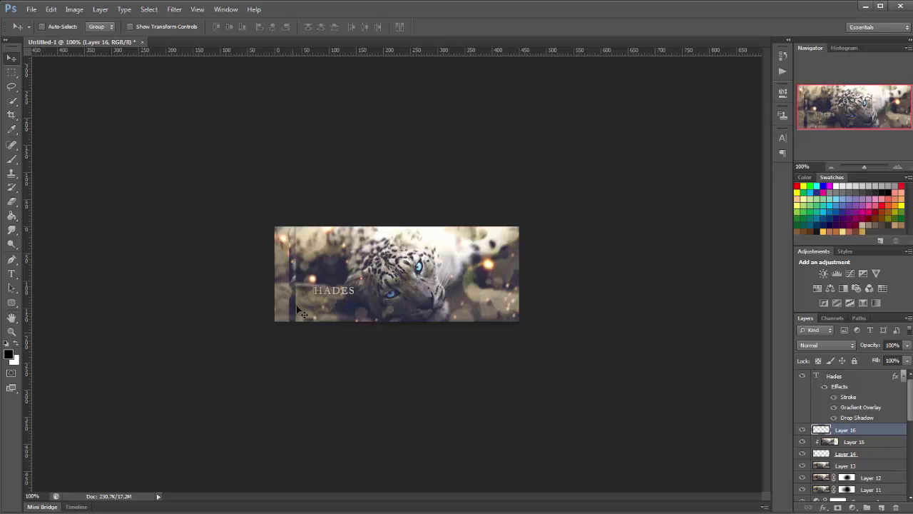
pyautogui.click(11, 72)
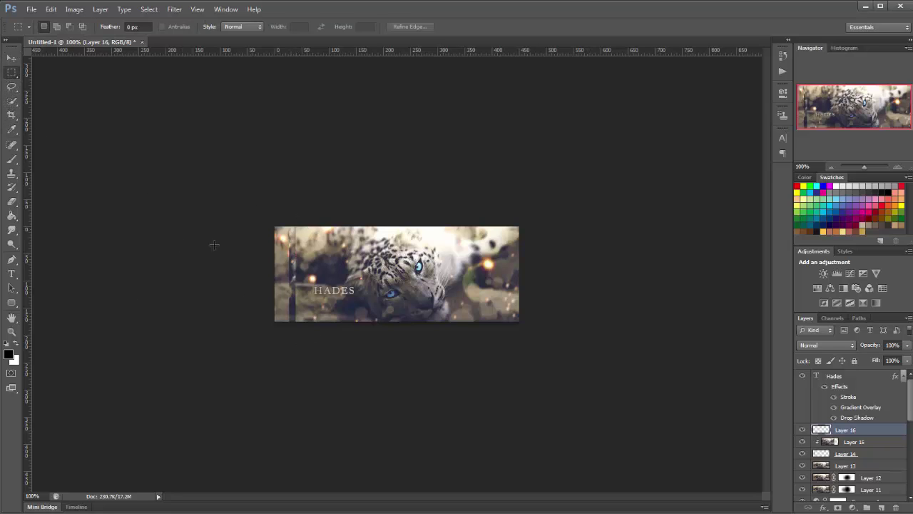
pyautogui.moveTo(356, 297); pyautogui.dragTo(244, 281)
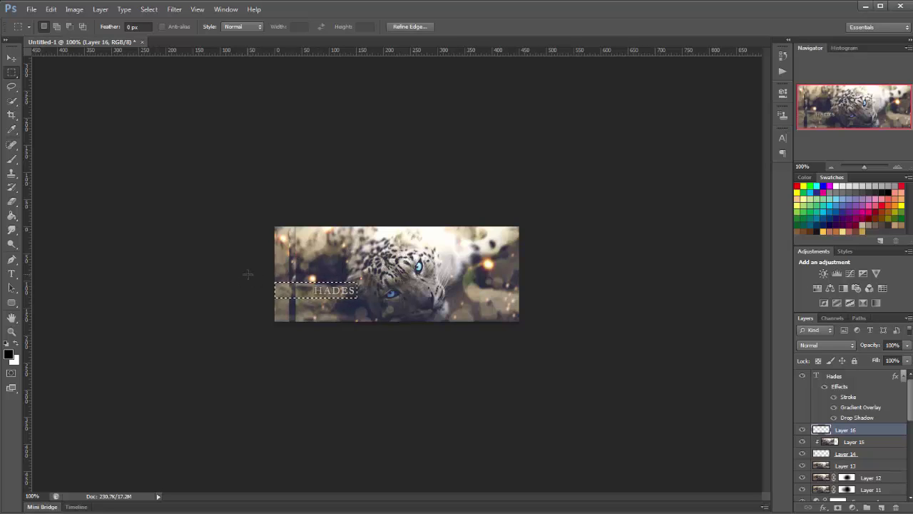
pyautogui.hotkey('ctrl', 'BackSpace')
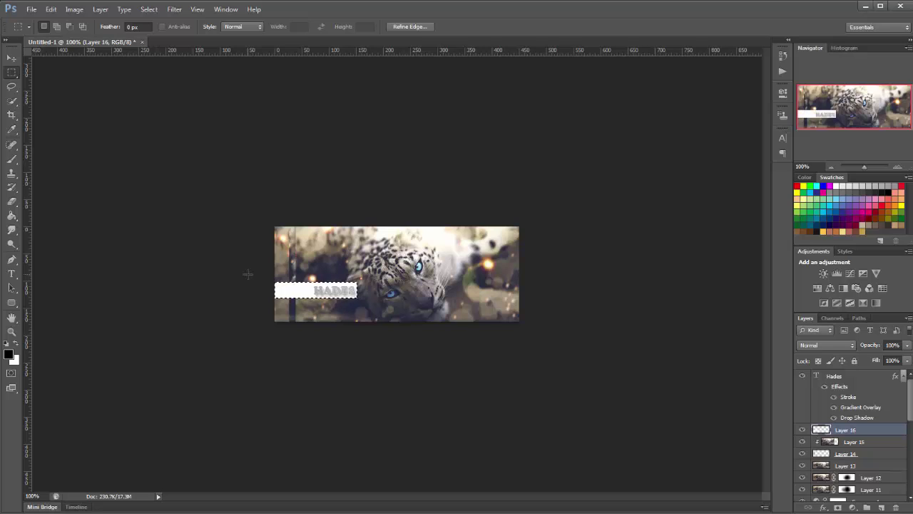
pyautogui.hotkey('alt', 'BackSpace')
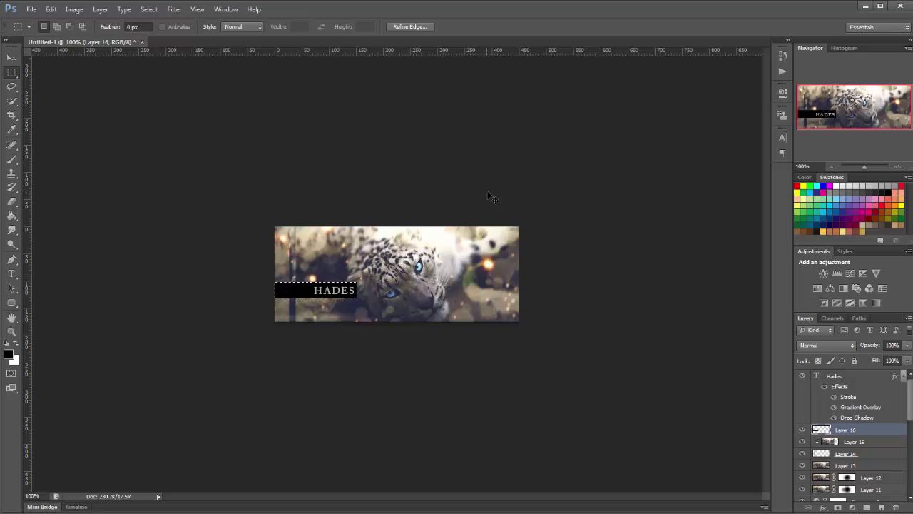
pyautogui.hotkey('ctrl', 'd')
# Duplicate Layer 15, place the copy directly above Layer 16, and clip it to the black strip.
pyautogui.click(867, 443)
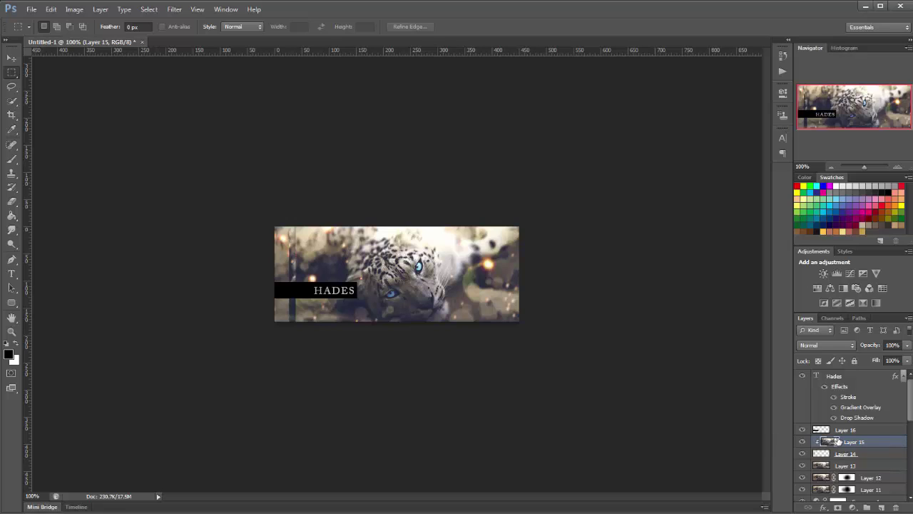
pyautogui.hotkey('ctrl', 'j')
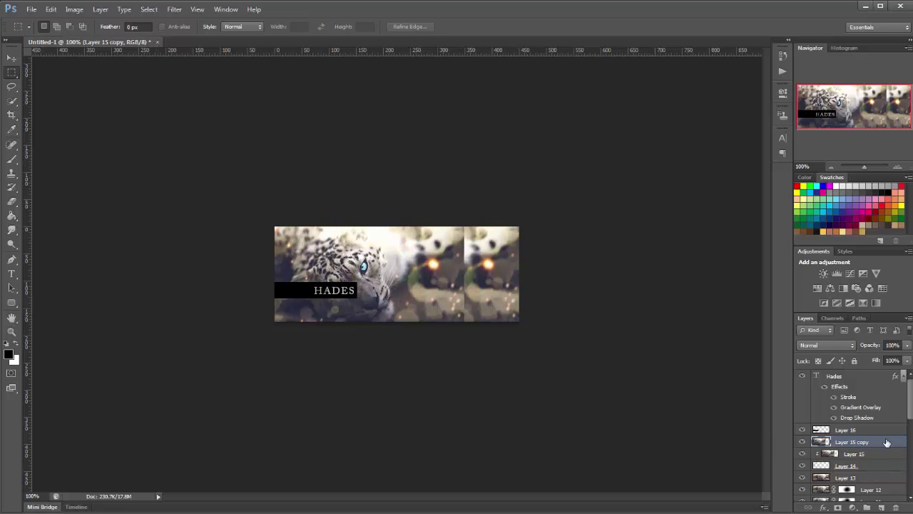
pyautogui.moveTo(885, 444); pyautogui.dragTo(882, 428)
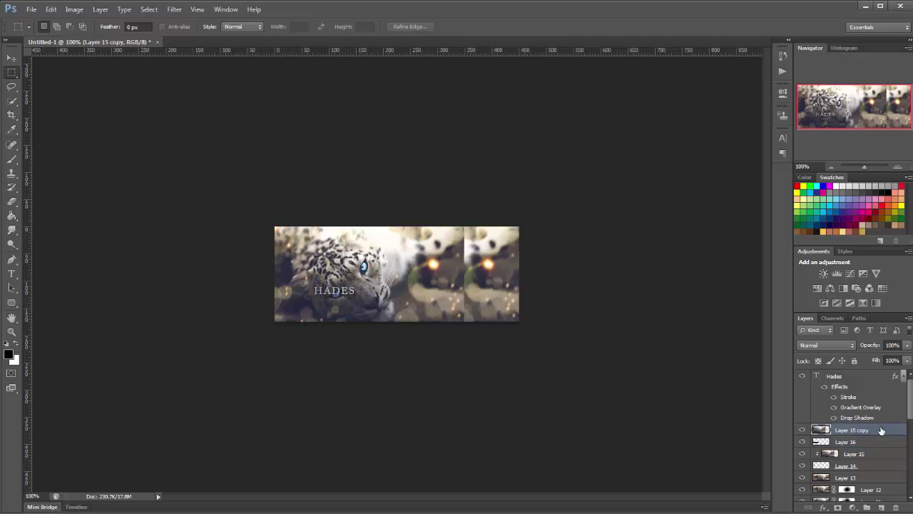
pyautogui.rightClick(882, 429)
pyautogui.click(845, 183)
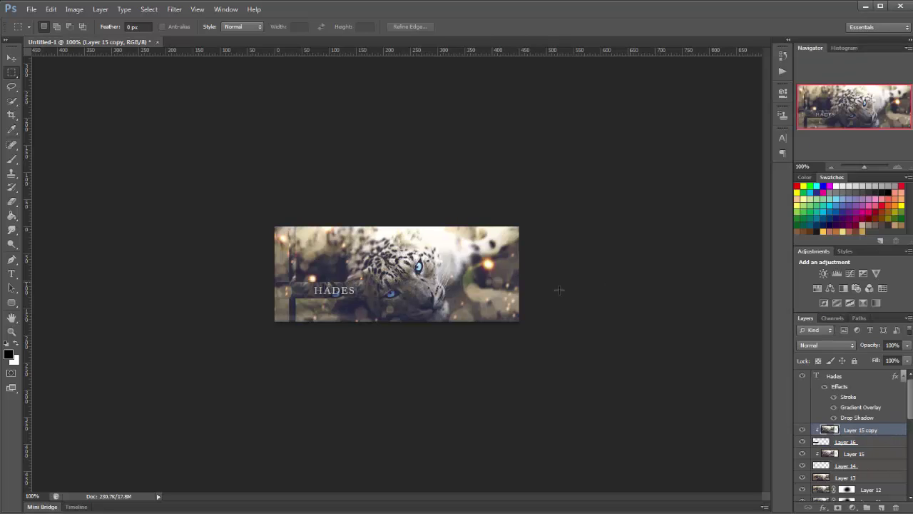
# Shift the clipped Layer 15 copy so the strip behind Hades shows an offset part of the picture.
pyautogui.click(11, 58)
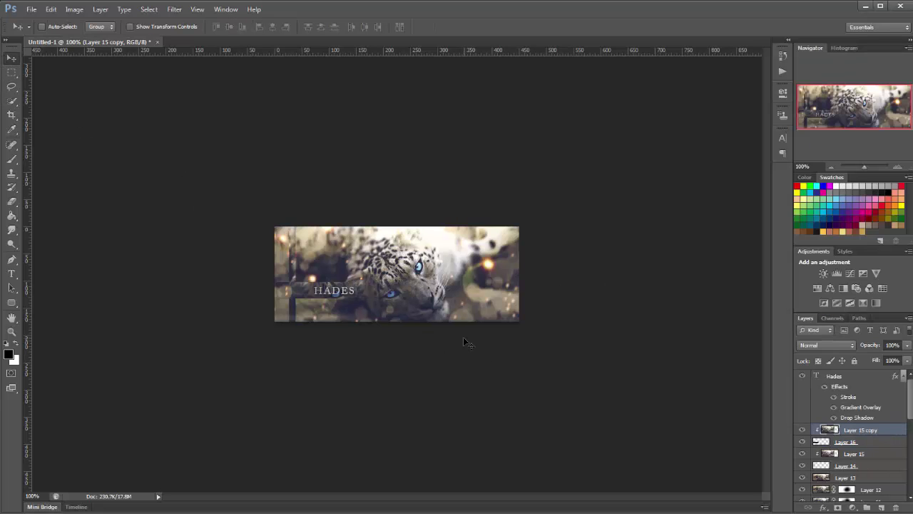
pyautogui.moveTo(463, 337); pyautogui.dragTo(510, 381)
pyautogui.moveTo(448, 351); pyautogui.dragTo(443, 329)
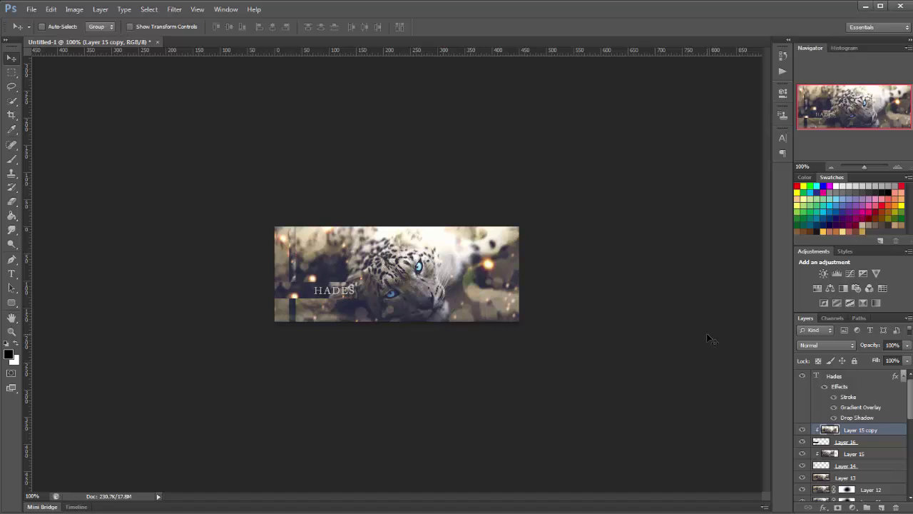
# Lower the opacity of the strip's base layer, Layer 16, to 40%.
pyautogui.click(877, 442)
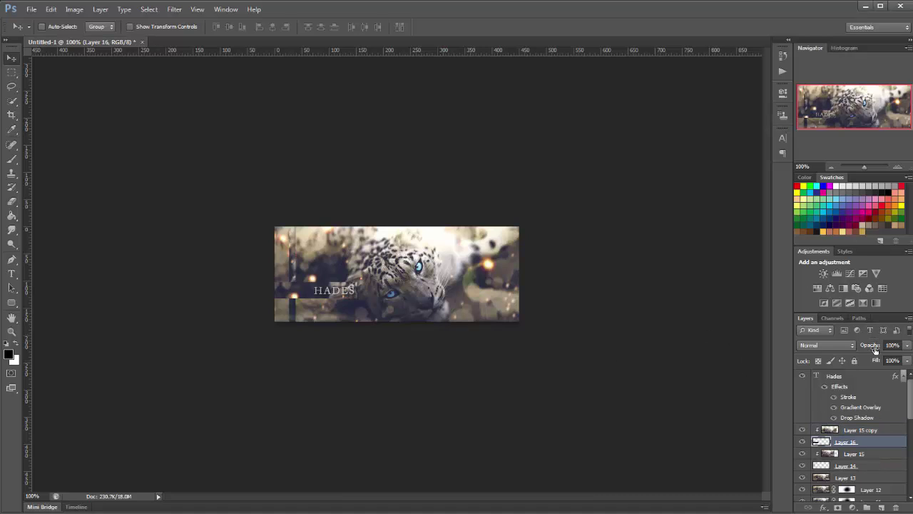
pyautogui.moveTo(875, 350); pyautogui.dragTo(854, 349)
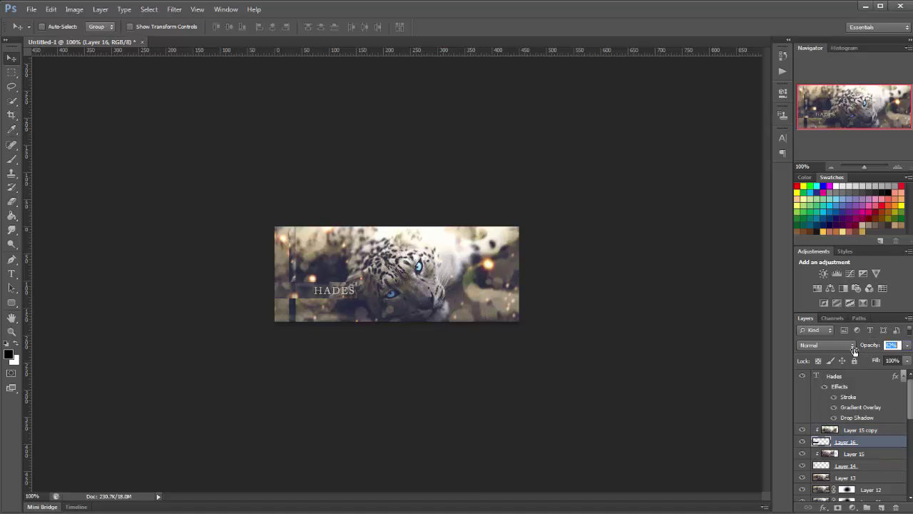
pyautogui.press('Return')
pyautogui.moveTo(871, 347); pyautogui.dragTo(861, 346)
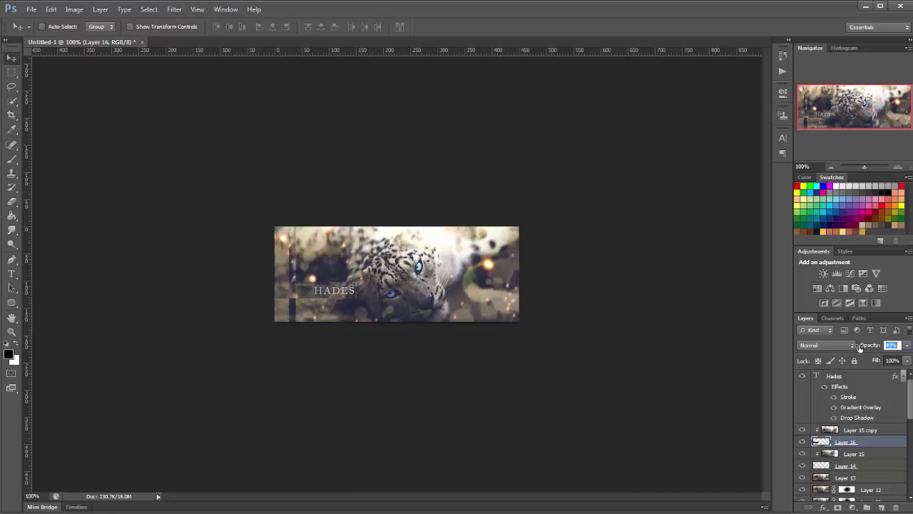
pyautogui.press('Return')
# Duplicate the Hades text layer, offset the copy slightly below the original, and change its wording to "Tutorials".
pyautogui.click(856, 376)
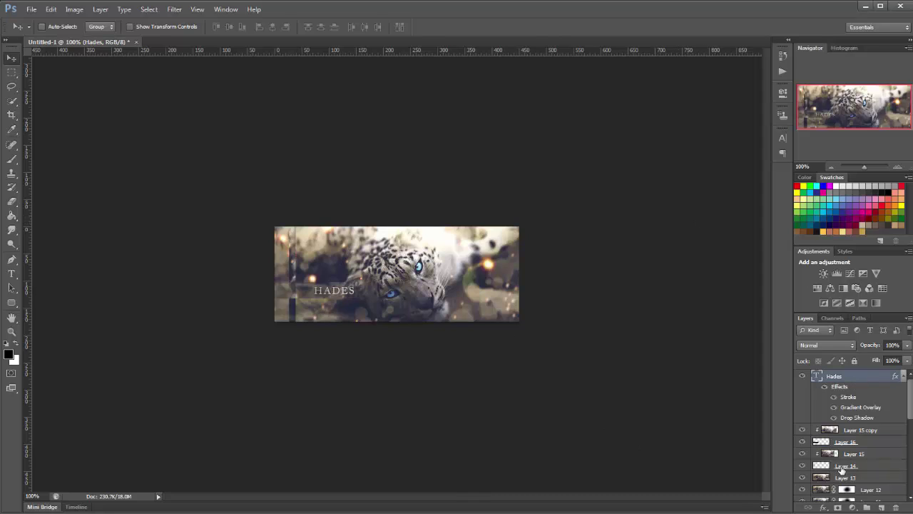
pyautogui.hotkey('ctrl', 'j')
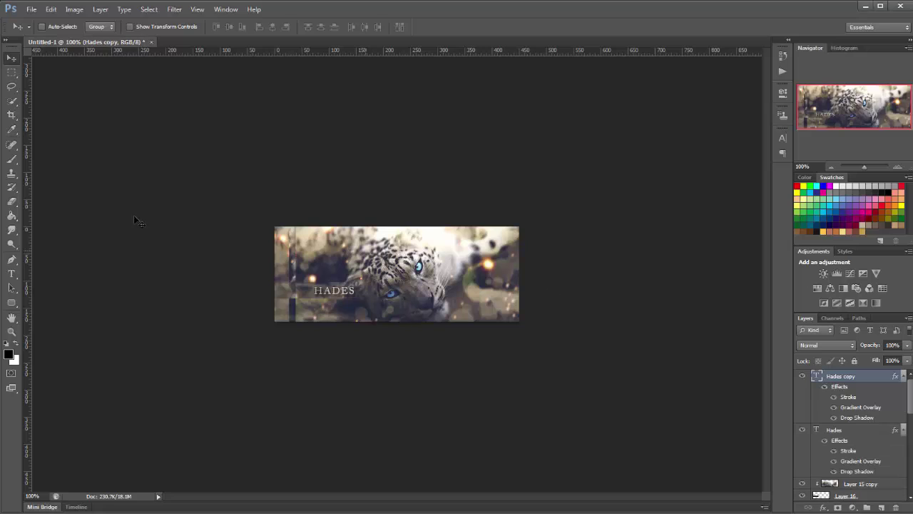
pyautogui.moveTo(365, 305)
pyautogui.mouseDown()
pyautogui.moveTo(372, 311)
pyautogui.moveTo(354, 300)
pyautogui.mouseUp()
pyautogui.click(12, 273)
pyautogui.moveTo(296, 296); pyautogui.dragTo(249, 292)
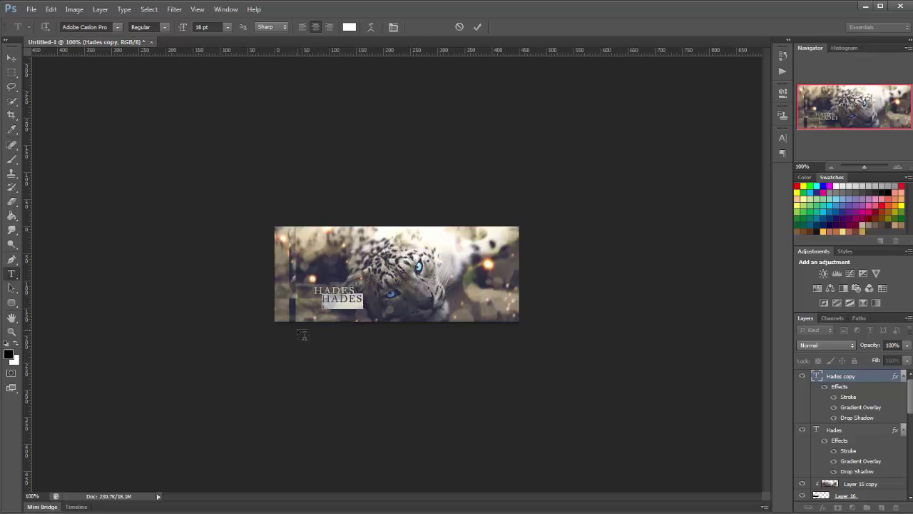
pyautogui.write('TUTORIA')
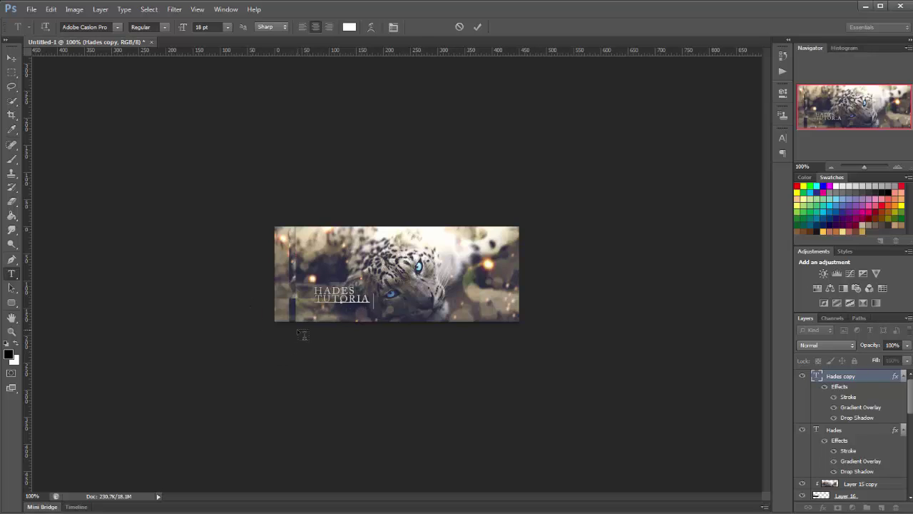
pyautogui.write('LS')
pyautogui.click(11, 57)
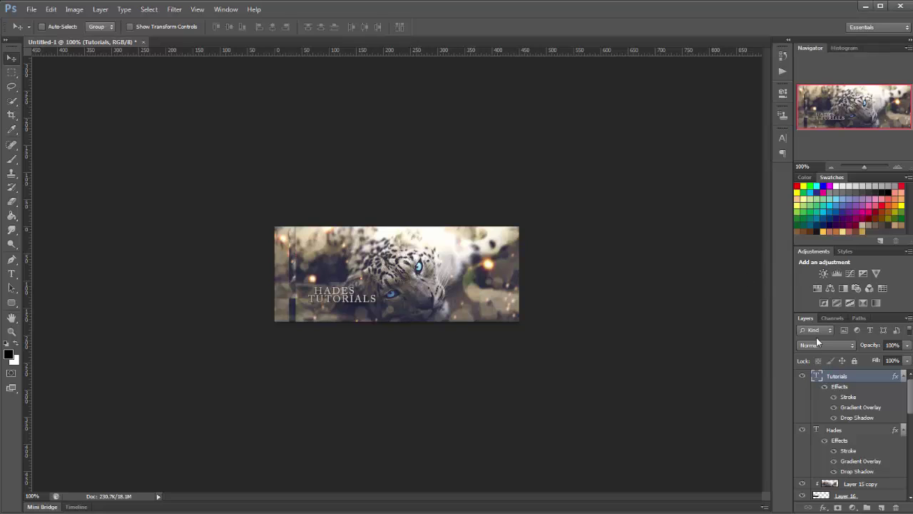
# Set the Tutorials text's size to 9 pt and place it directly beneath Hades, aligned with the word's right end.
pyautogui.click(782, 138)
pyautogui.click(705, 160)
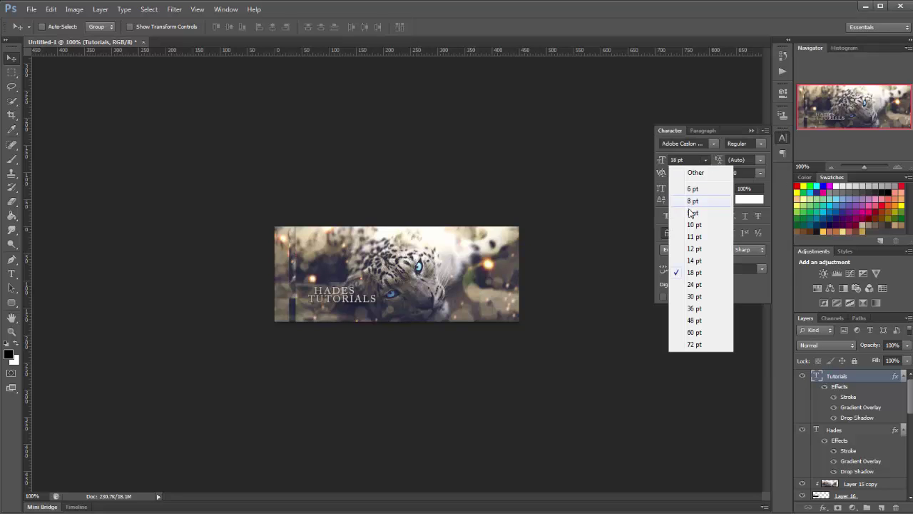
pyautogui.click(692, 223)
pyautogui.moveTo(351, 316); pyautogui.dragTo(346, 311)
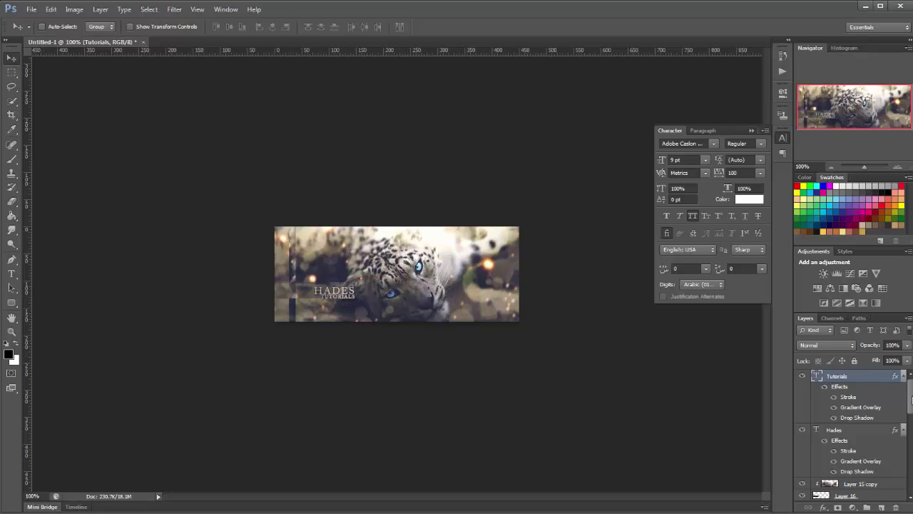
# Move the Hades and Tutorials text layers together slightly upward on the strip, and return to the banner's actual size.
pyautogui.keyDown('ctrl'); pyautogui.click(849, 430); pyautogui.keyUp('ctrl')
pyautogui.scroll(3, 300, 328)
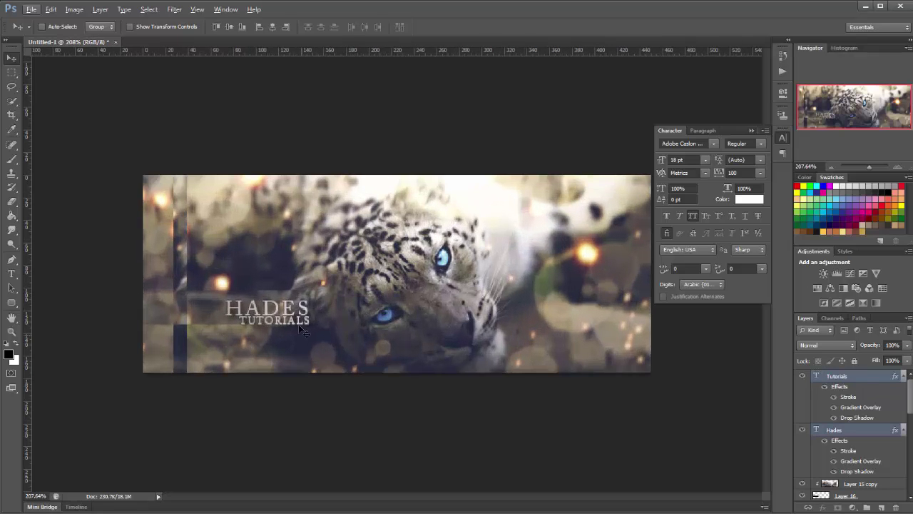
pyautogui.moveTo(302, 329); pyautogui.dragTo(301, 325)
pyautogui.click(197, 10)
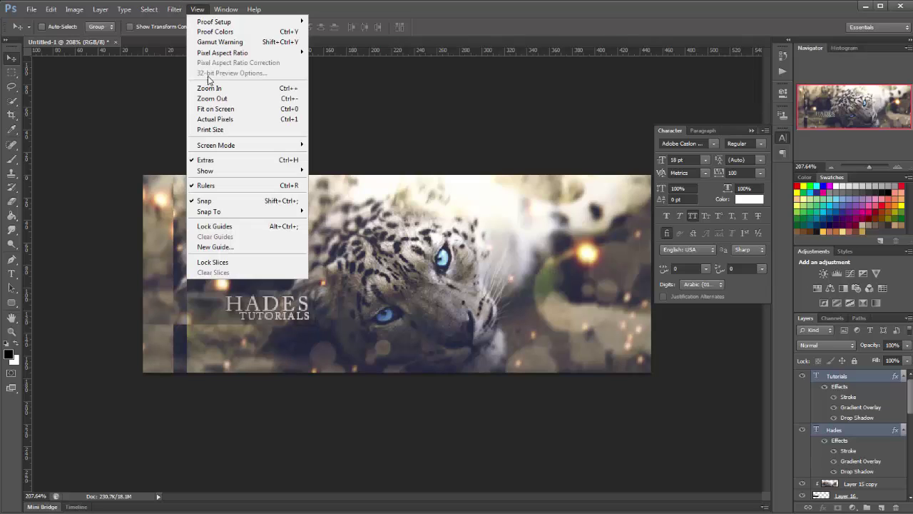
pyautogui.click(214, 118)
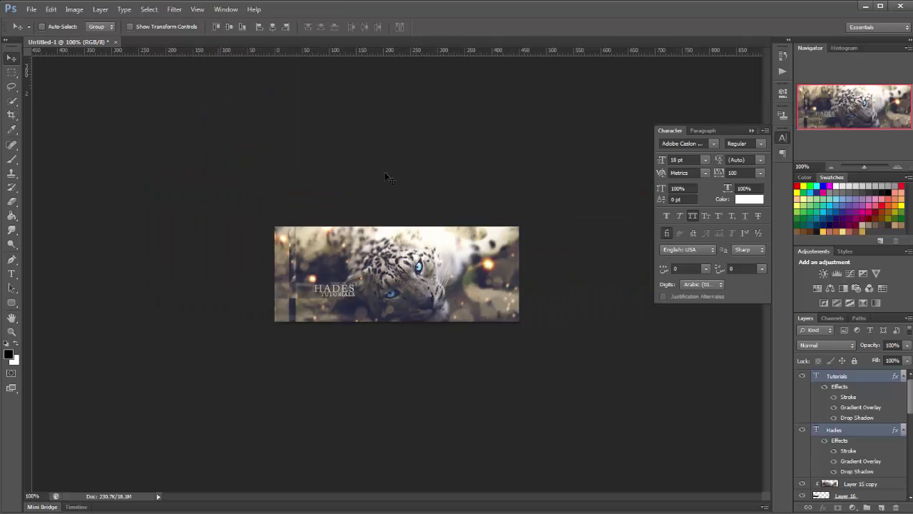
pyautogui.click(751, 131)
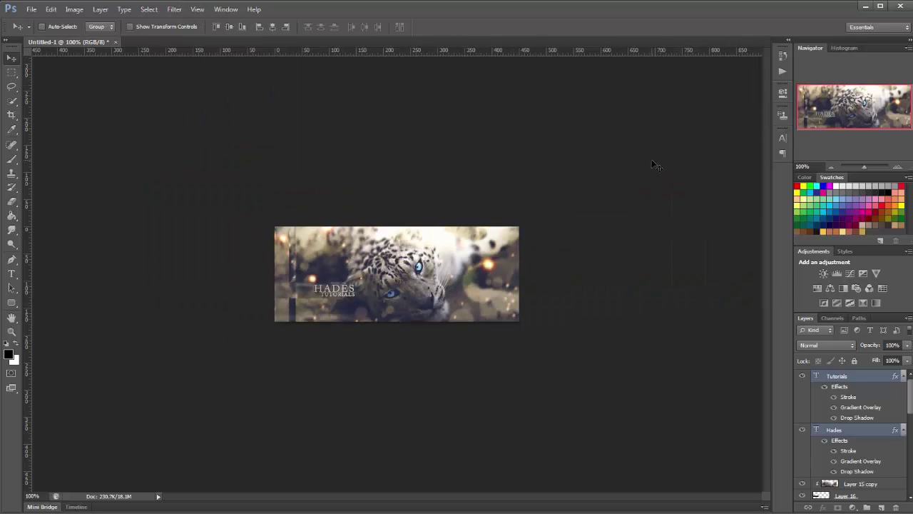